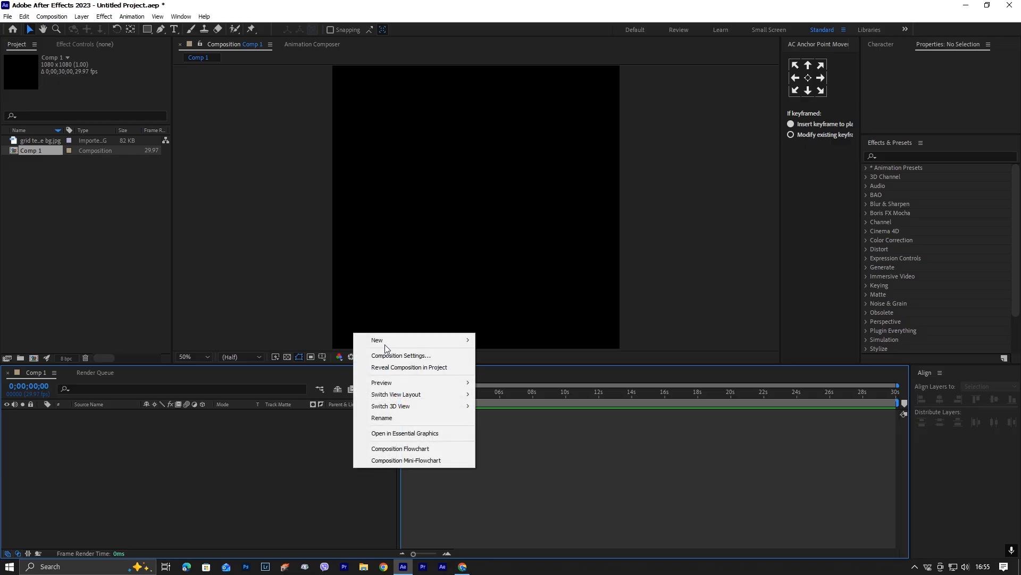
# Add a white solid layer to Comp 1 and place grid texture bg.jpg above it in the timeline.
pyautogui.click(523, 371)
pyautogui.click(556, 375)
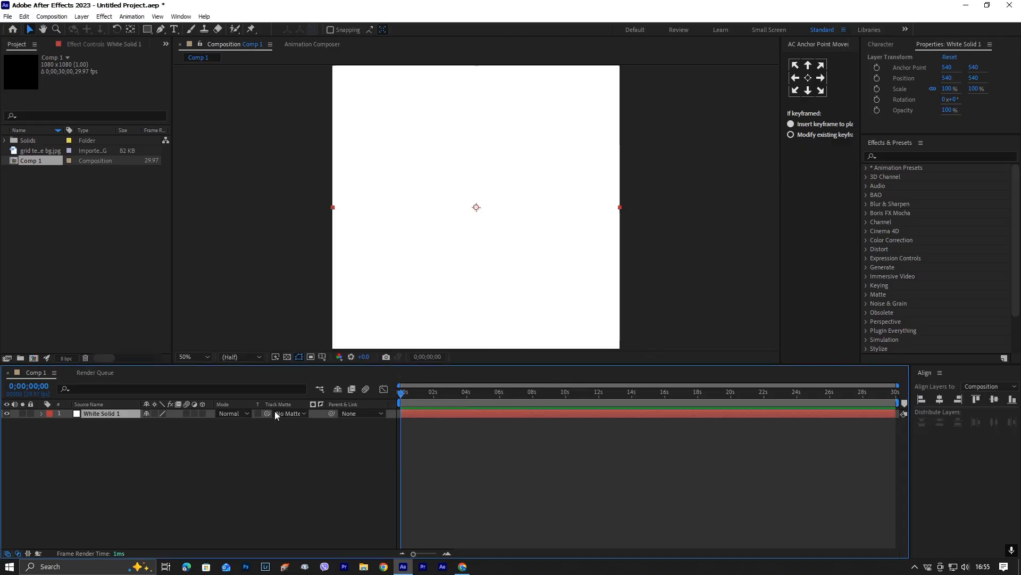
pyautogui.click(50, 151)
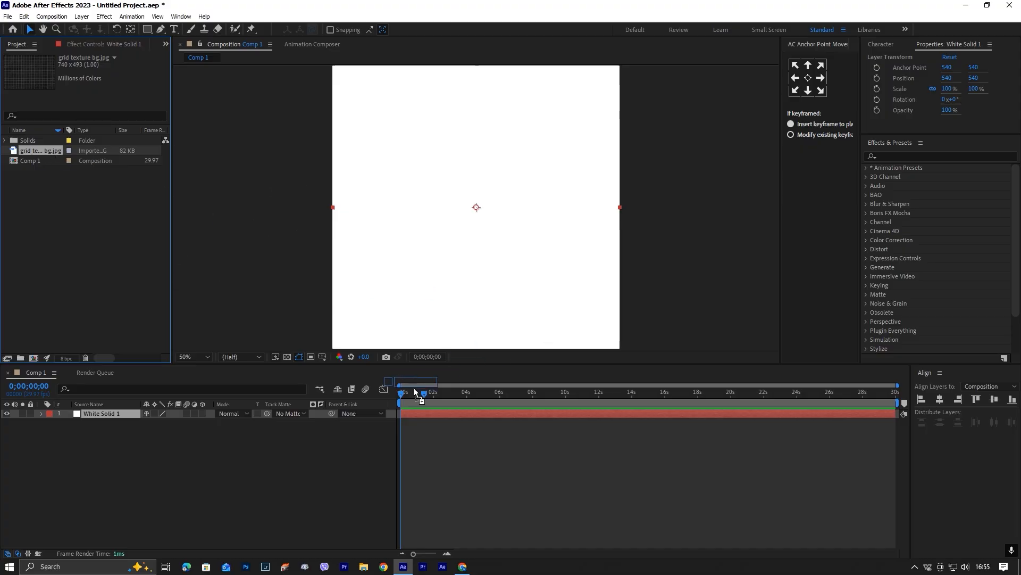
pyautogui.moveTo(49, 150); pyautogui.dragTo(401, 414)
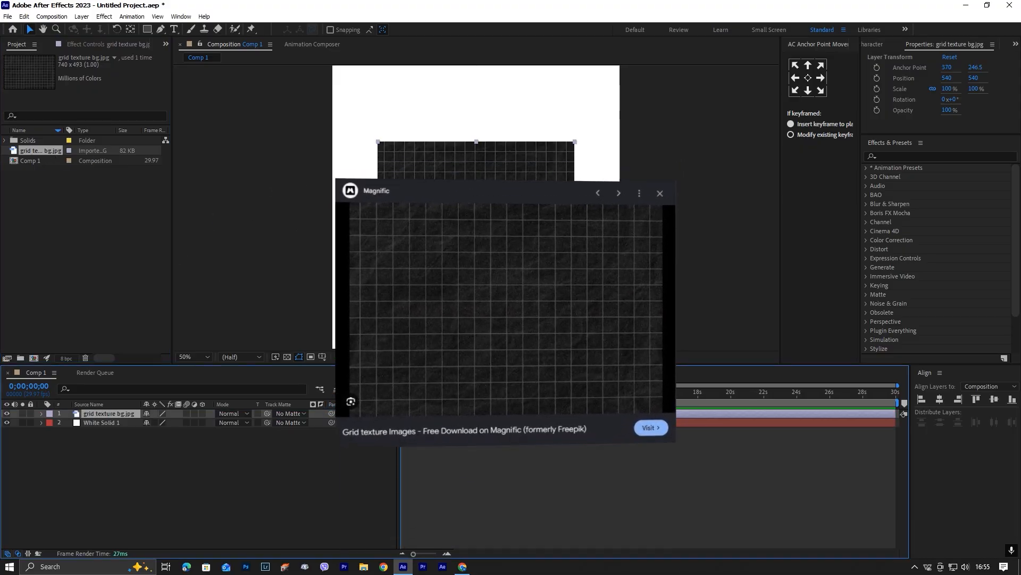
# Make the grid texture layer 3D and set its X Rotation to -75°.
pyautogui.click(202, 414)
pyautogui.press('r')
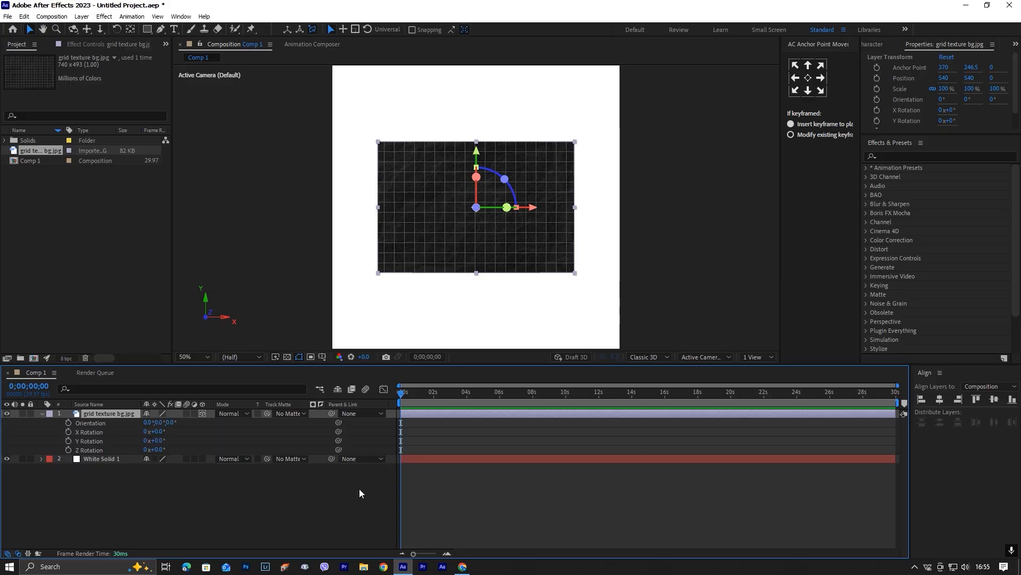
pyautogui.moveTo(163, 432); pyautogui.dragTo(119, 433)
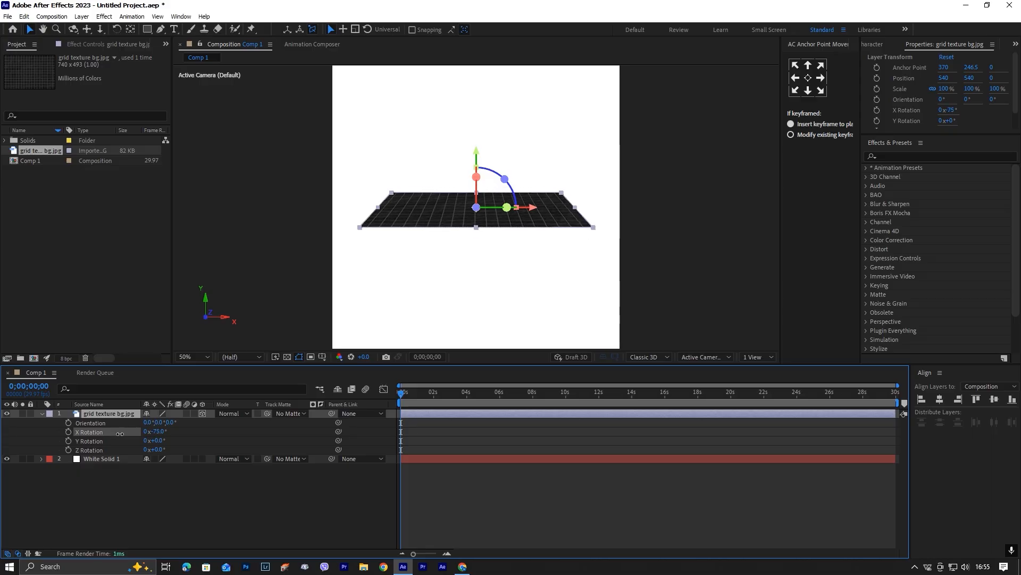
# Add a two-node camera with an 11 mm focal length and depth of field enabled.
pyautogui.rightClick(227, 503)
pyautogui.moveTo(270, 378)
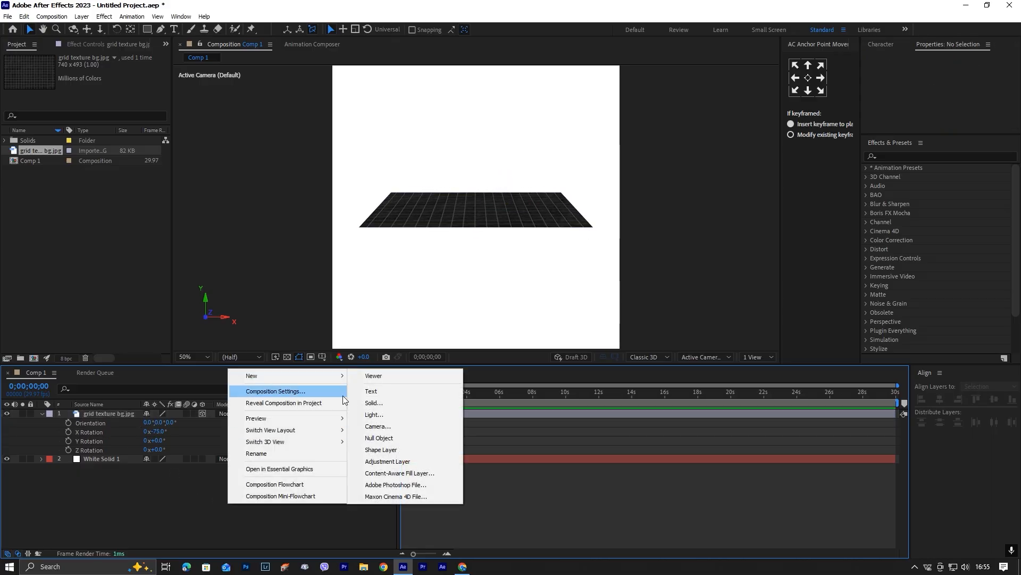
pyautogui.click(393, 425)
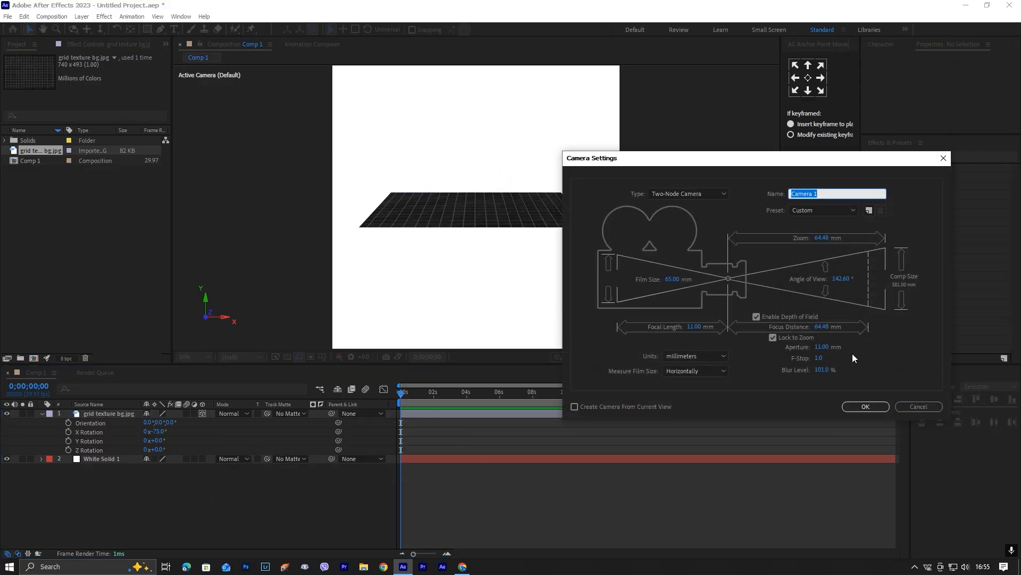
pyautogui.click(866, 406)
# Set the grid texture layer's Position to 540, 584, 127 so it forms a floor in the camera view.
pyautogui.click(492, 420)
pyautogui.hotkey('shift', 'p')
pyautogui.moveTo(179, 431); pyautogui.dragTo(231, 427)
pyautogui.click(497, 493)
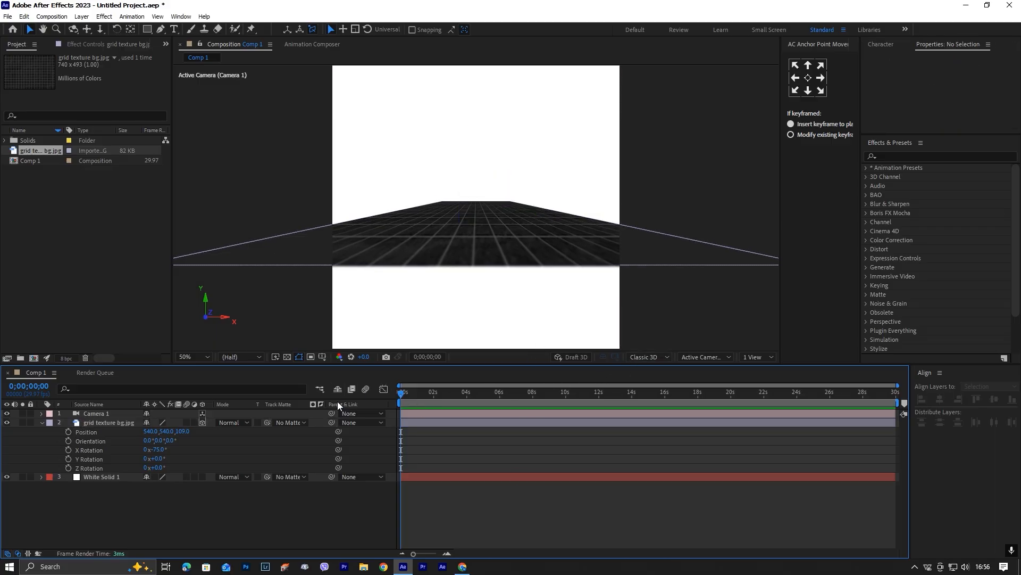
pyautogui.moveTo(172, 433)
pyautogui.mouseDown()
pyautogui.moveTo(200, 433)
pyautogui.moveTo(176, 431)
pyautogui.moveTo(159, 450)
pyautogui.moveTo(192, 432)
pyautogui.mouseUp()
pyautogui.click(193, 506)
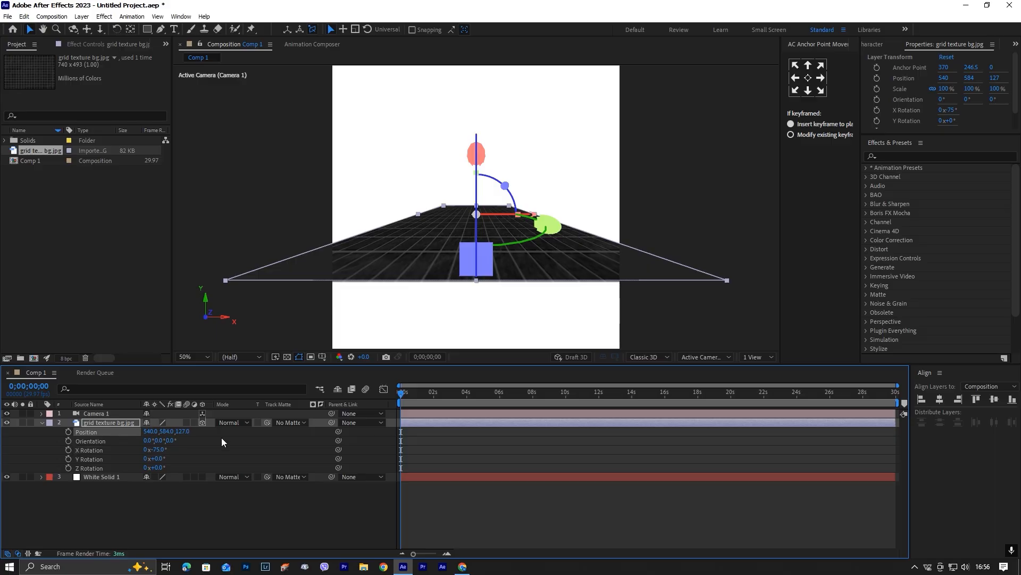
pyautogui.click(512, 502)
# Add a text layer reading "I" and center its anchor point in the layer content.
pyautogui.rightClick(357, 492)
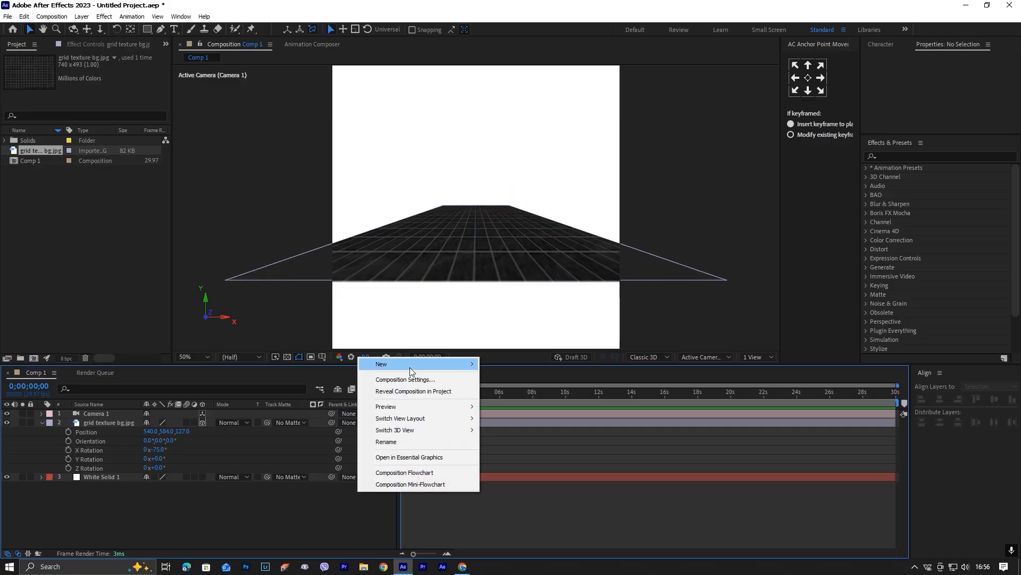
pyautogui.moveTo(410, 366)
pyautogui.click(526, 380)
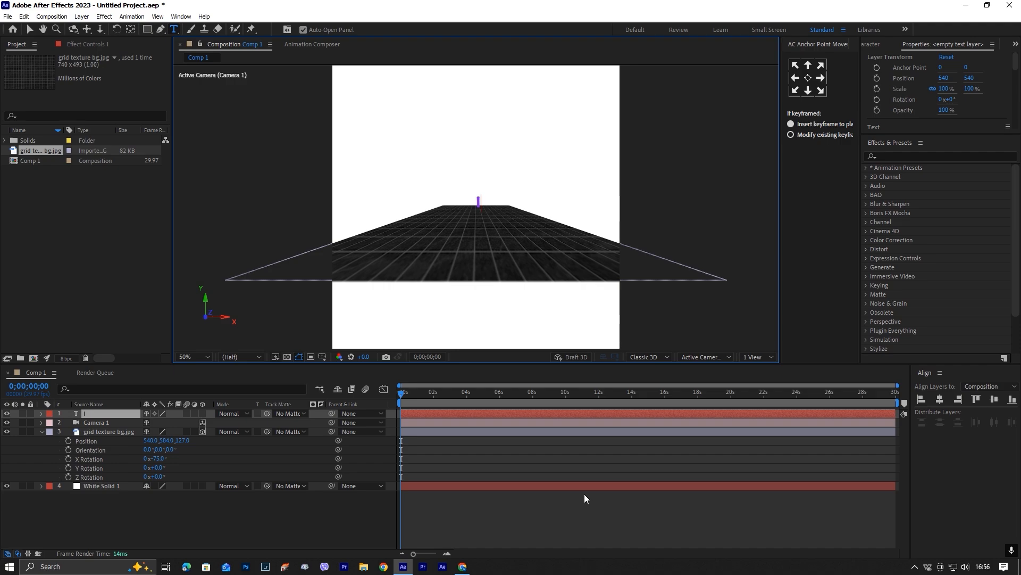
pyautogui.click(808, 78)
pyautogui.rightClick(541, 413)
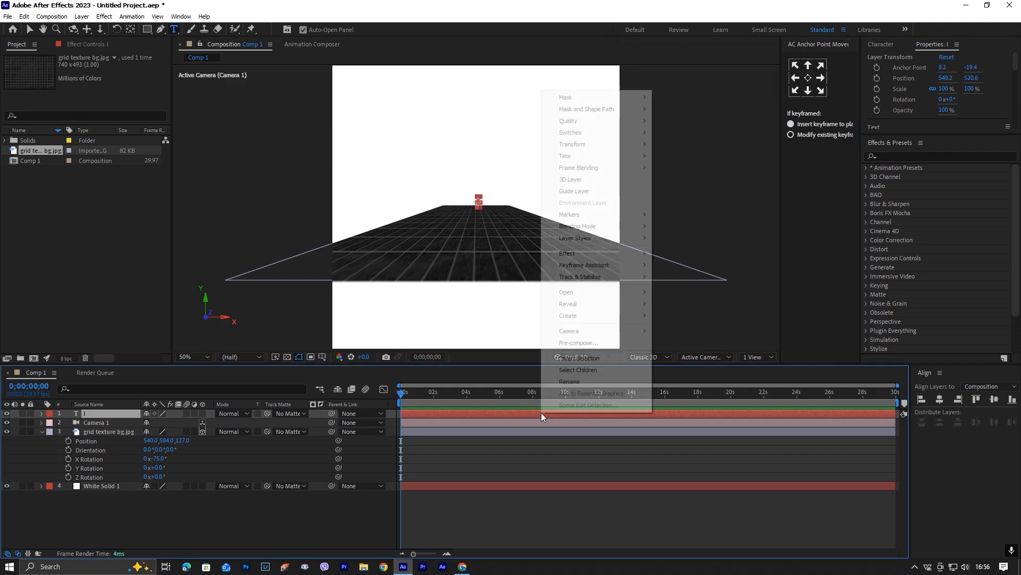
pyautogui.moveTo(609, 145)
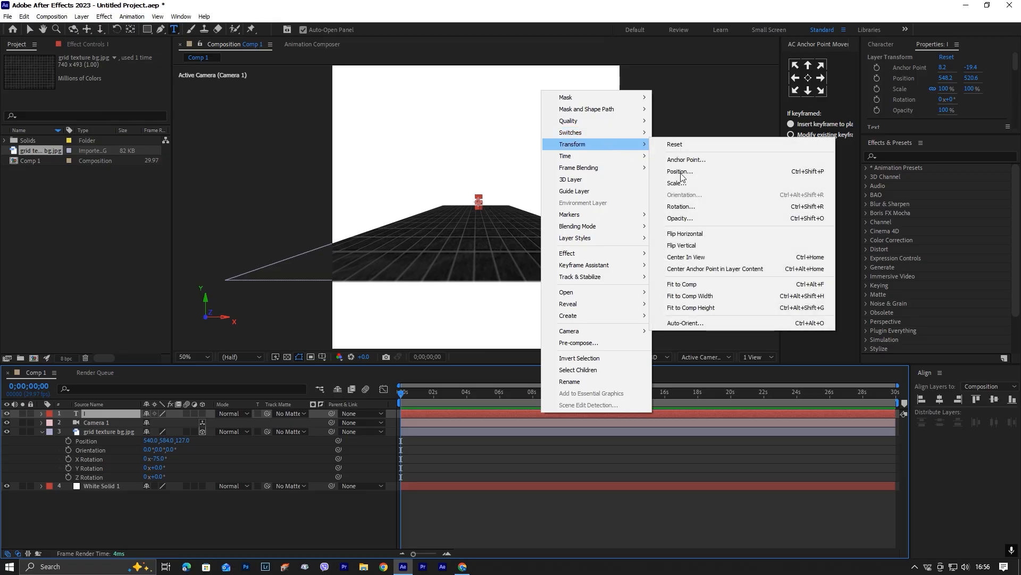
pyautogui.click(745, 267)
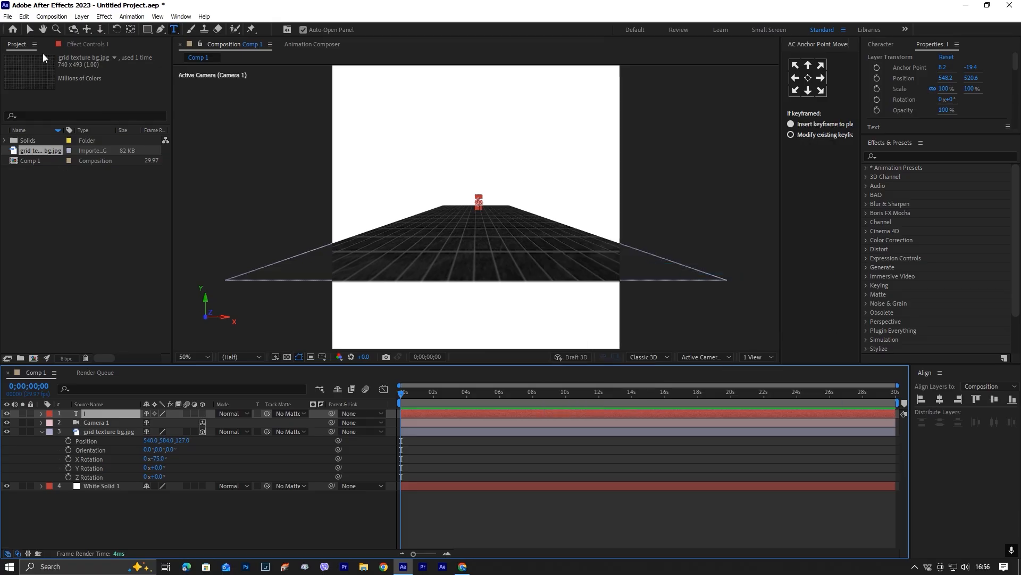
# Make the "I" text layer 3D and set its scale to 215%.
pyautogui.press('v')
pyautogui.click(203, 413)
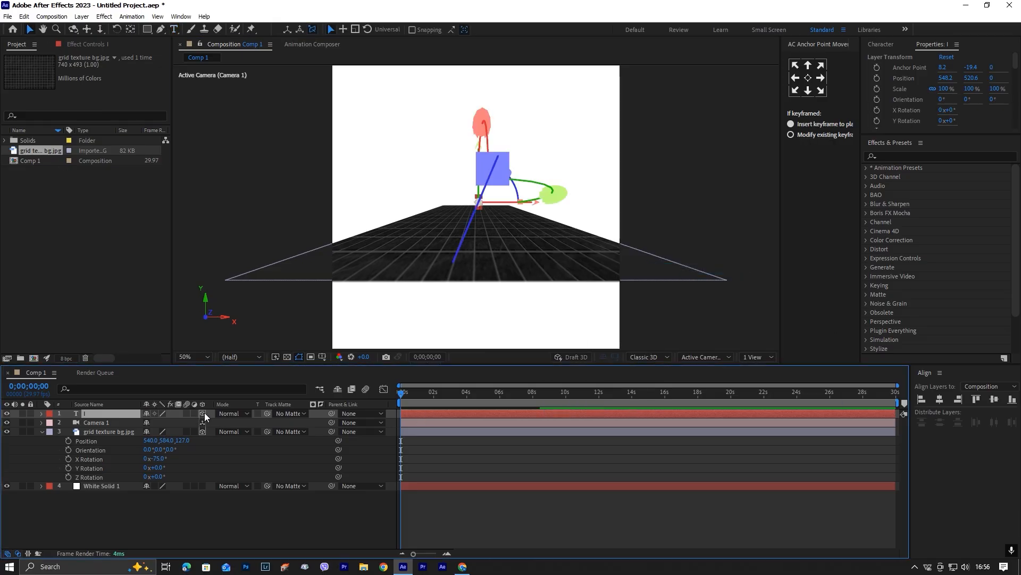
pyautogui.press('s')
pyautogui.moveTo(191, 422); pyautogui.dragTo(230, 418)
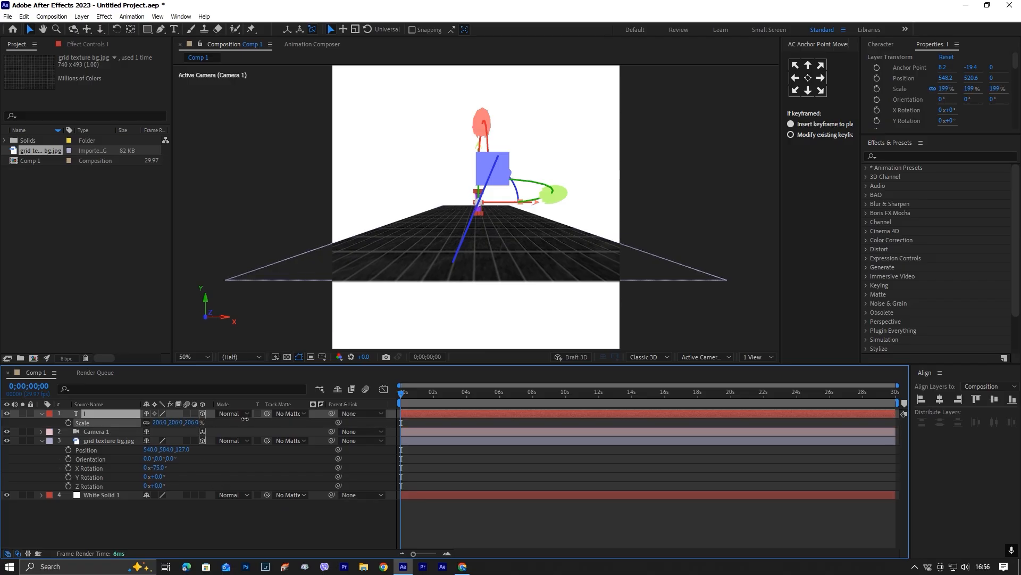
pyautogui.click(493, 525)
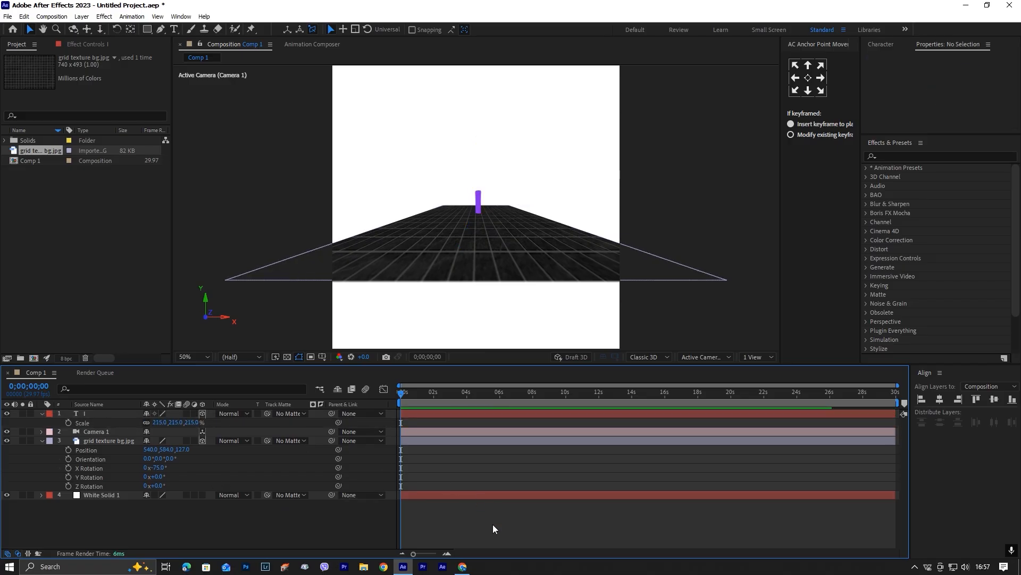
# Duplicate the "I" text layer three times.
pyautogui.click(462, 413)
pyautogui.hotkey('ctrl', 'd')
pyautogui.hotkey('ctrl', 'd')
pyautogui.hotkey('ctrl', 'd')
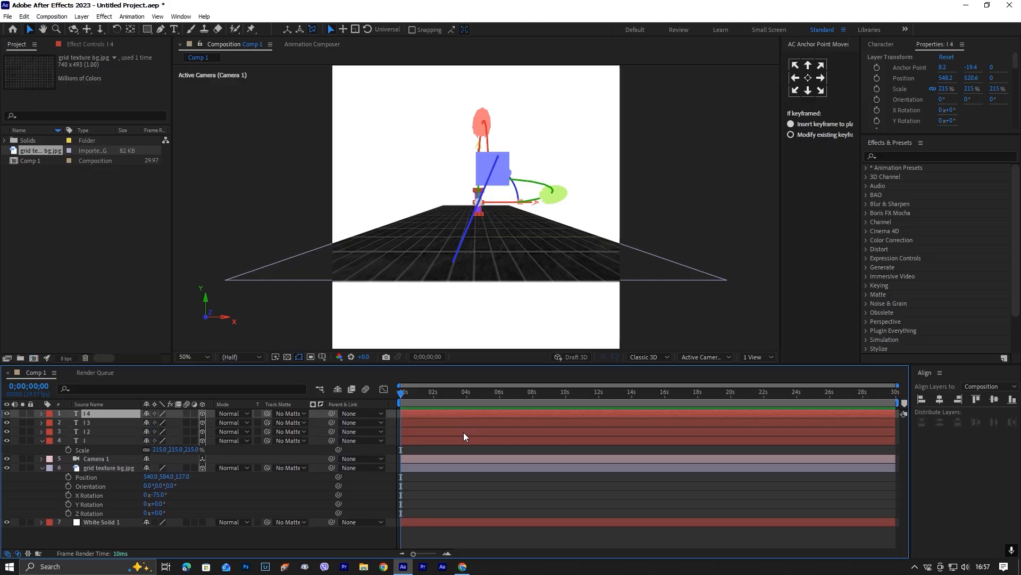
# Spread the letters horizontally, moving I 3 to about X 334, I 2 to about X 712 and the original I to about X 448.
pyautogui.click(472, 424)
pyautogui.moveTo(536, 208); pyautogui.dragTo(582, 209)
pyautogui.click(486, 432)
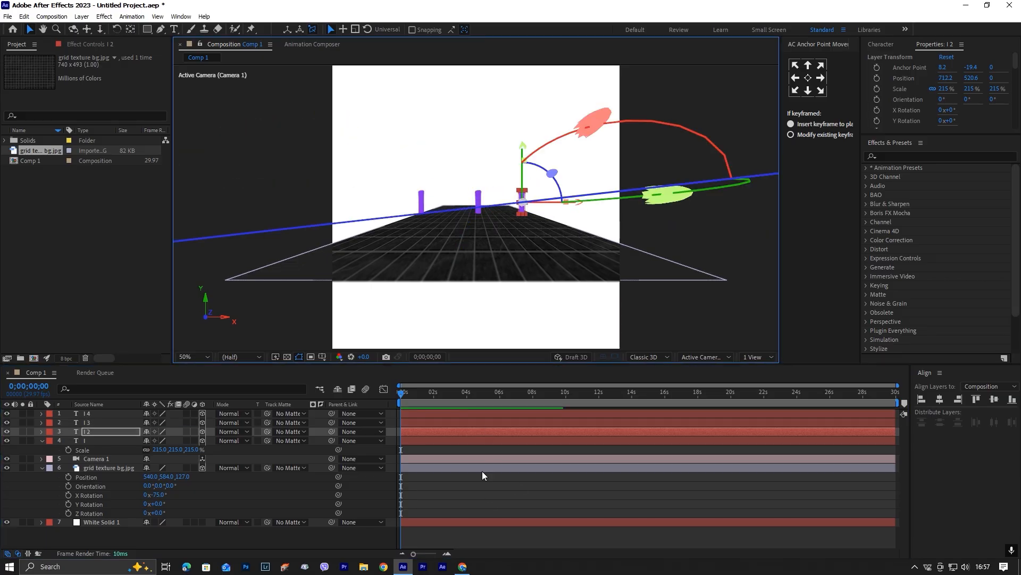
pyautogui.click(481, 441)
pyautogui.moveTo(536, 204); pyautogui.dragTo(509, 205)
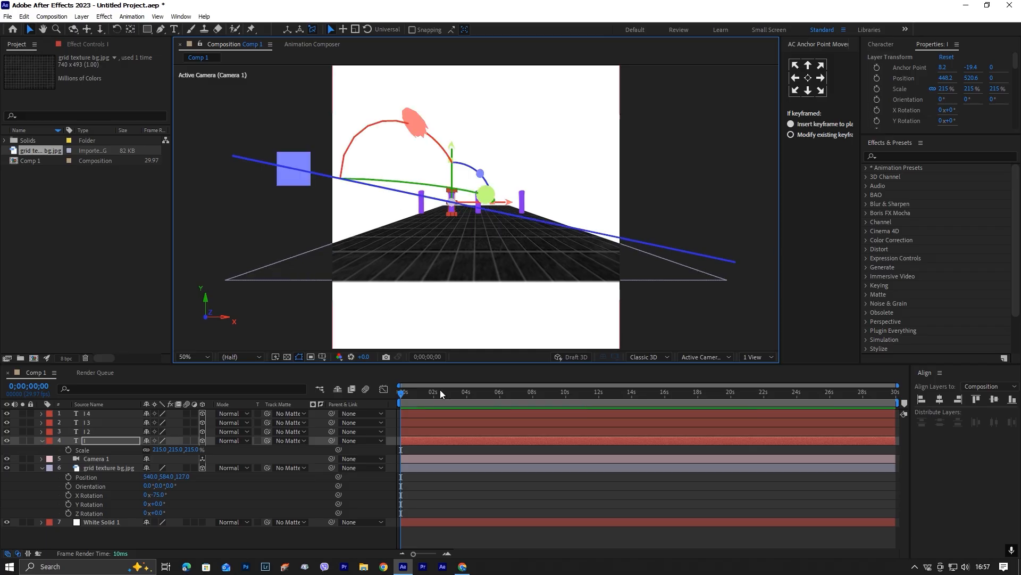
# Replace the text of layer I 3 with "Like" and shift the word to about X 74.
pyautogui.click(463, 423)
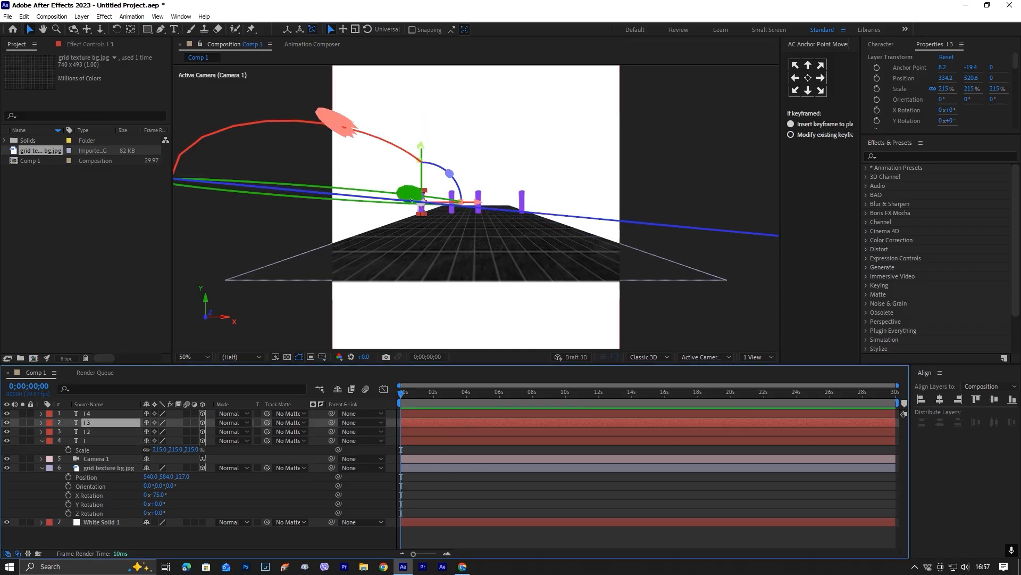
pyautogui.hotkey('ctrl', 't')
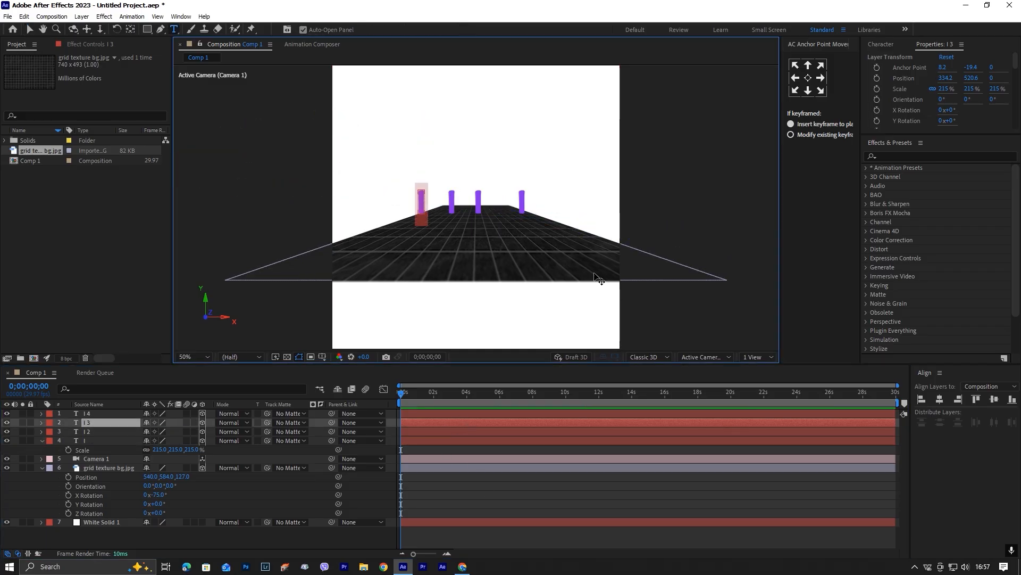
pyautogui.write('L')
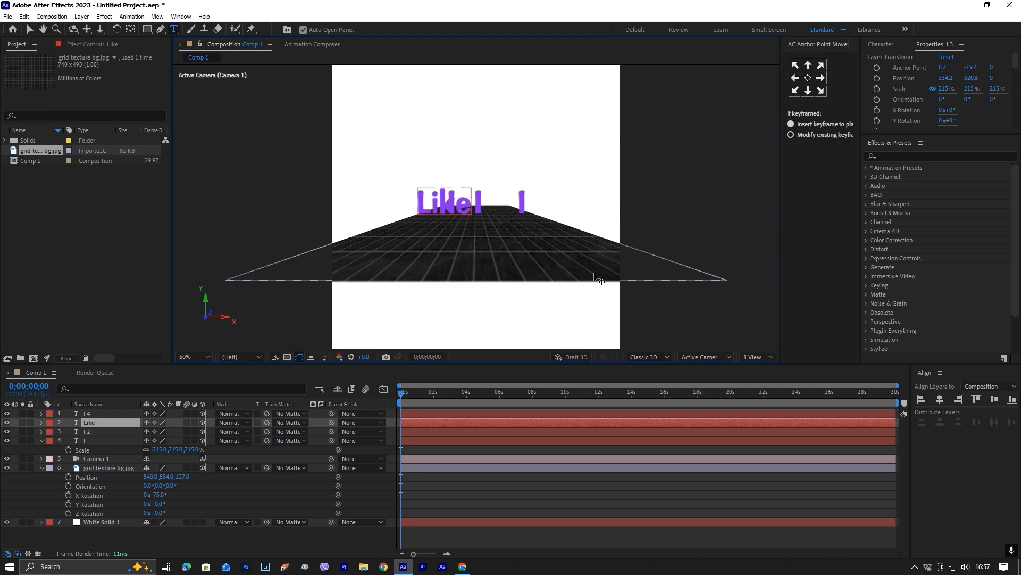
pyautogui.write('ike')
pyautogui.press('KP_Enter')
pyautogui.press('v')
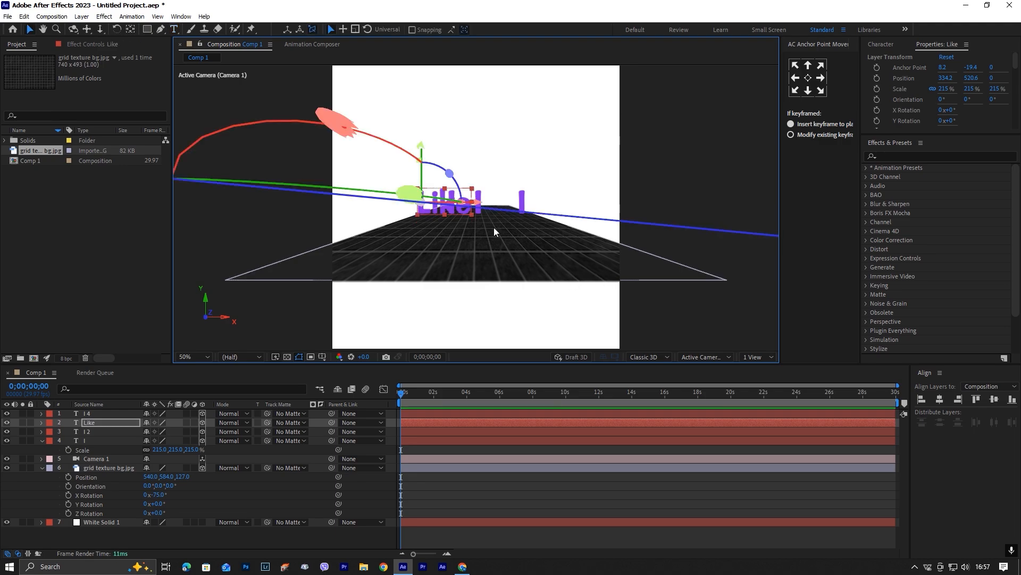
pyautogui.moveTo(477, 203); pyautogui.dragTo(350, 204)
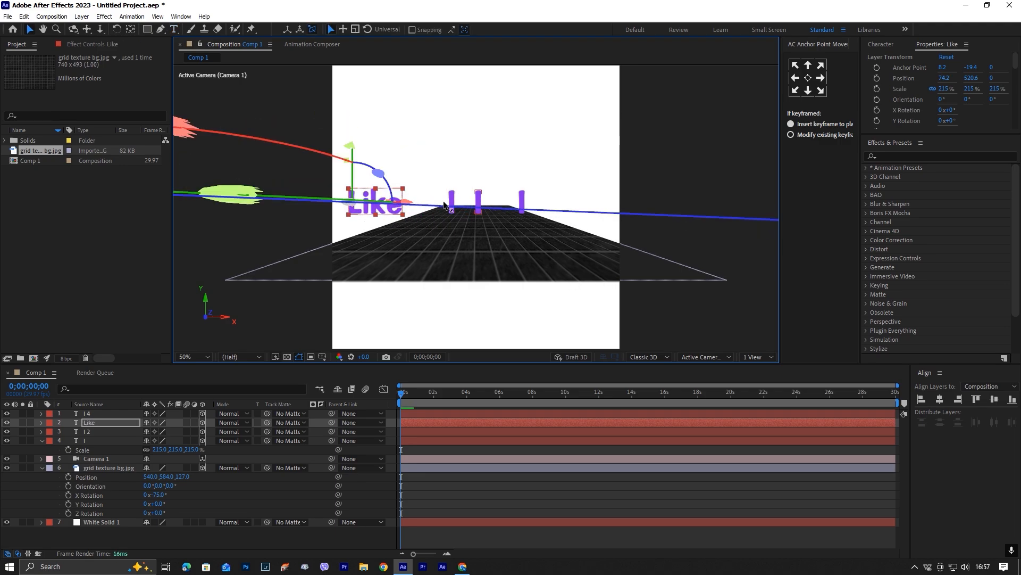
pyautogui.click(808, 79)
# Replace the text of layer I 2 with "to".
pyautogui.click(523, 205)
pyautogui.doubleClick(522, 205)
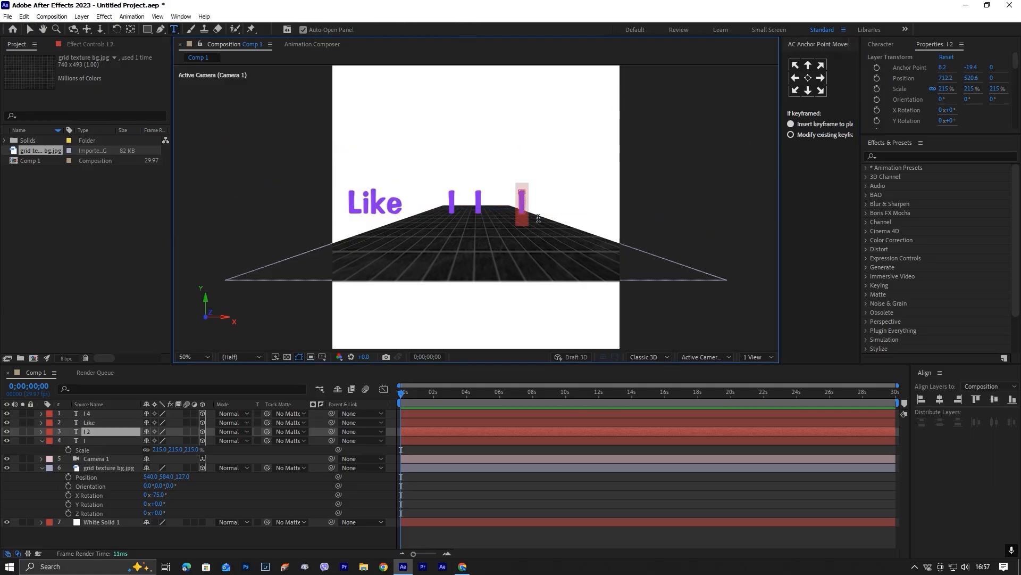
pyautogui.write('to')
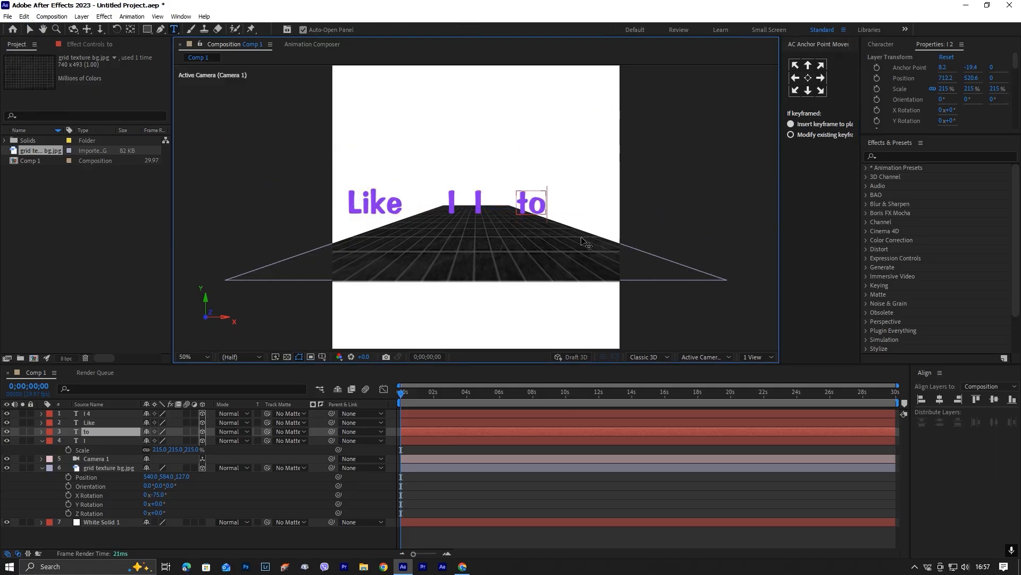
pyautogui.press('Escape')
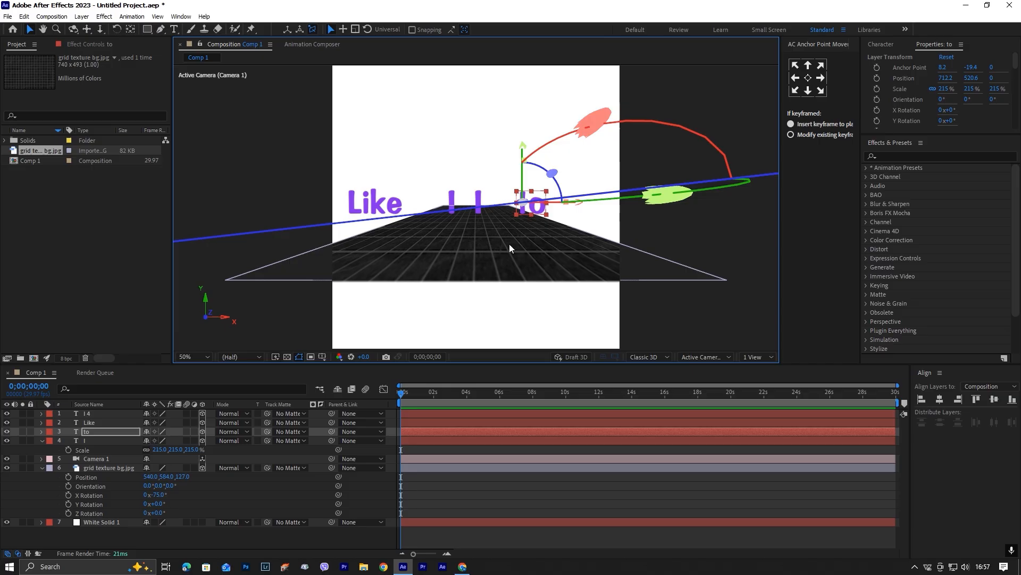
# Replace the original "I" layer's text with "poop" and center its anchor point.
pyautogui.doubleClick(452, 199)
pyautogui.write('P')
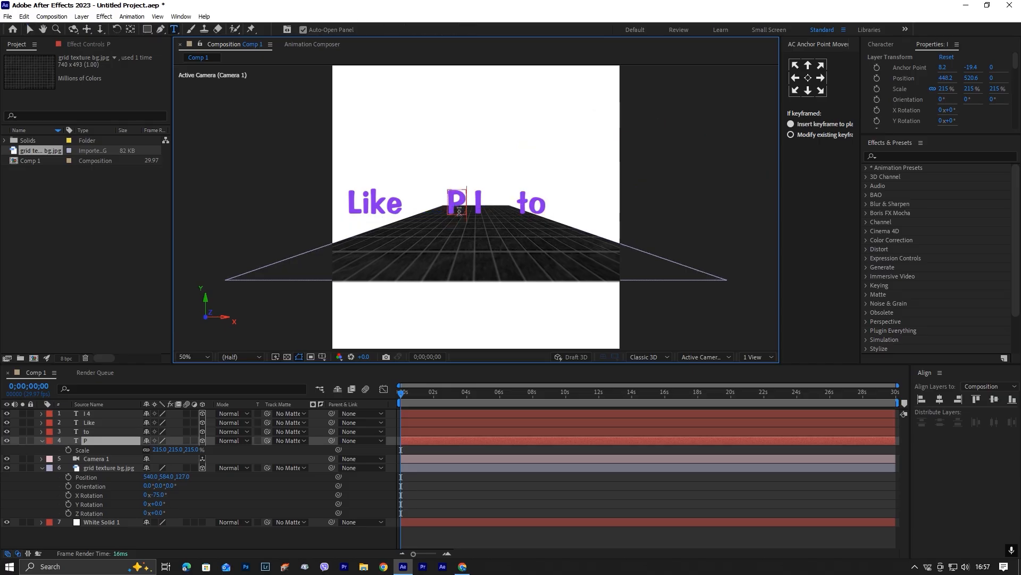
pyautogui.press('BackSpace')
pyautogui.write('poop')
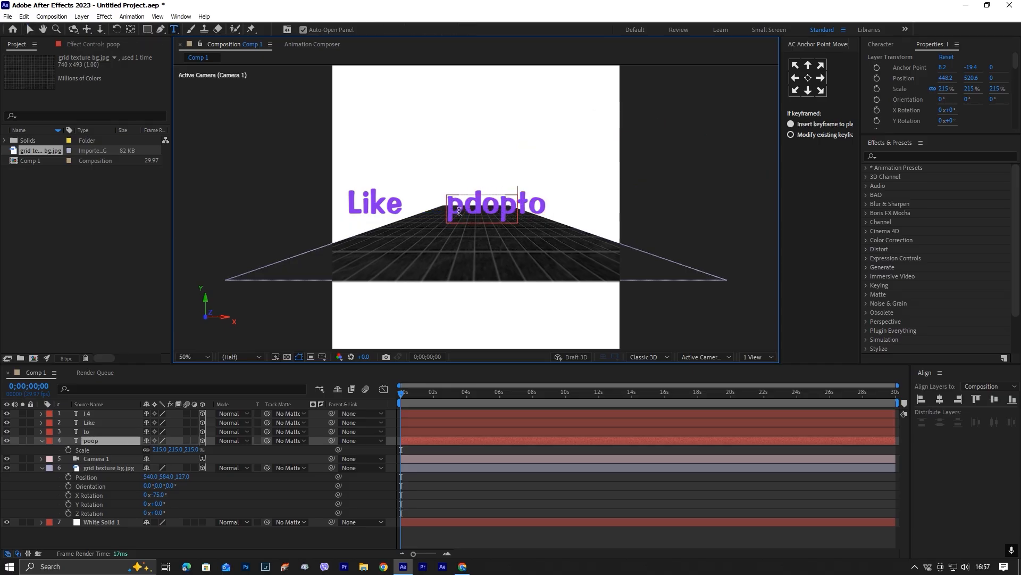
pyautogui.press('Escape')
pyautogui.click(808, 77)
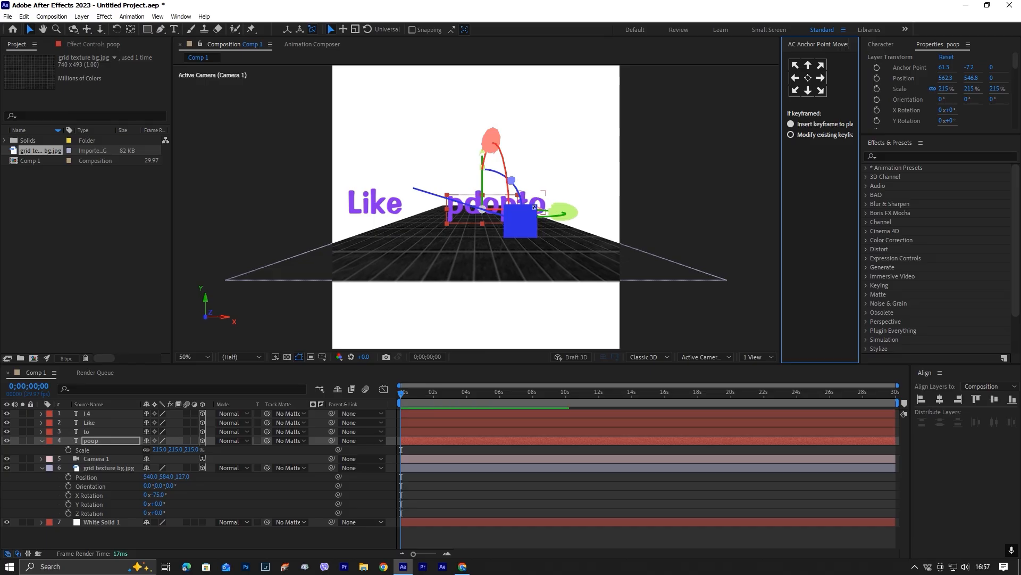
# Move "to" to about X 734 and place "poop" above the row of words at about 570, 409.
pyautogui.moveTo(456, 215); pyautogui.dragTo(429, 149)
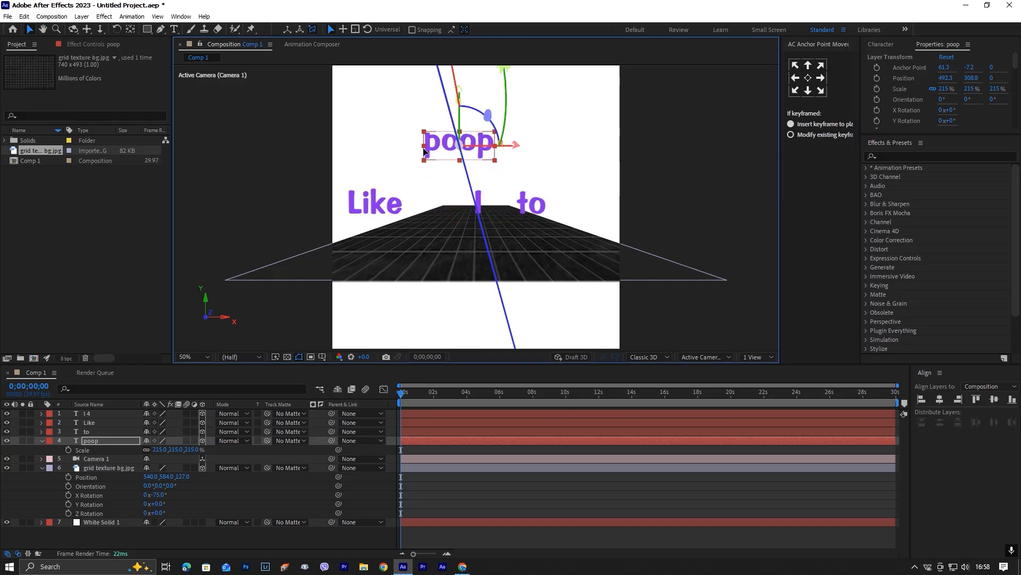
pyautogui.click(480, 202)
pyautogui.click(537, 212)
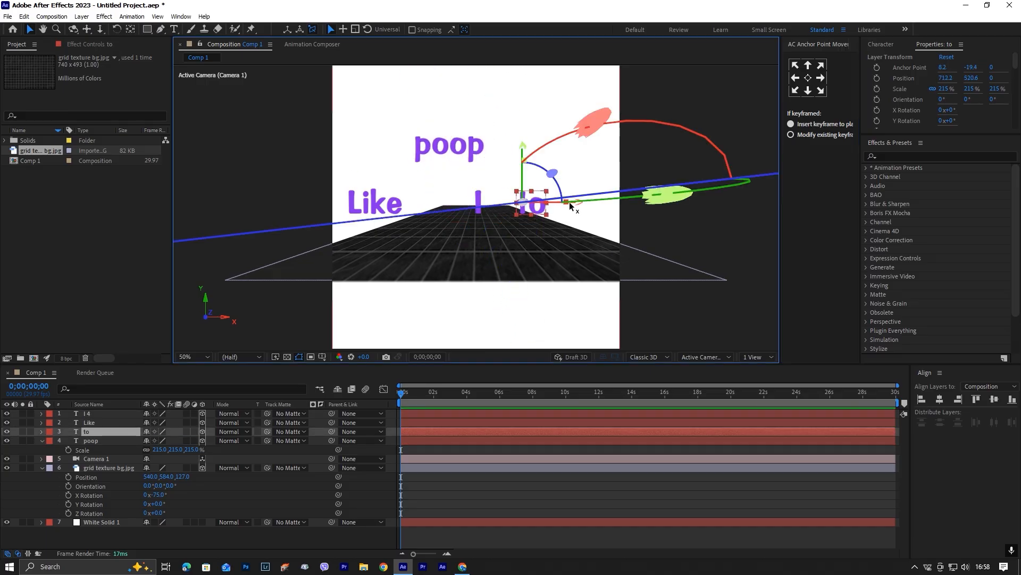
pyautogui.moveTo(588, 206); pyautogui.dragTo(593, 207)
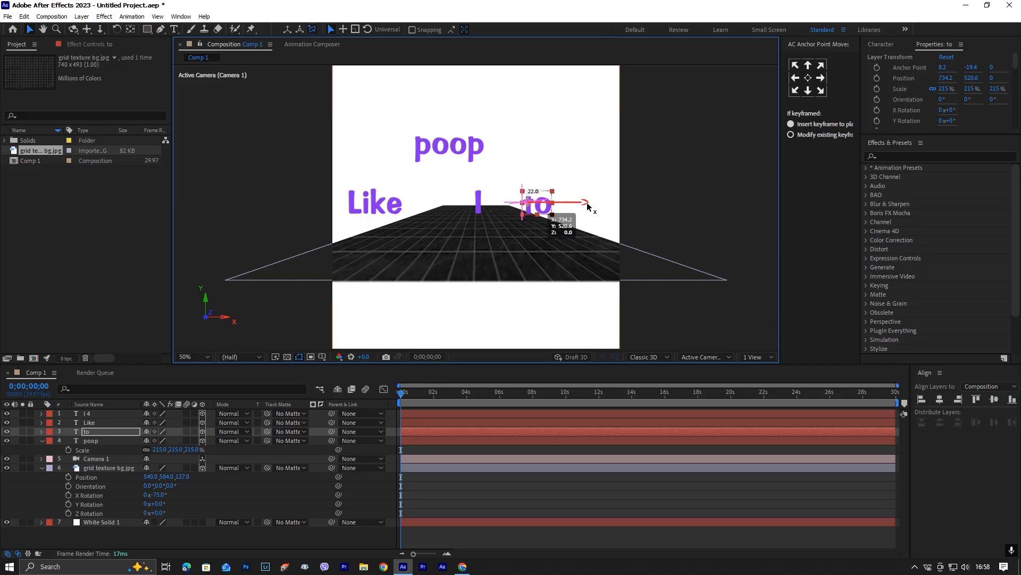
pyautogui.moveTo(460, 149); pyautogui.dragTo(496, 171)
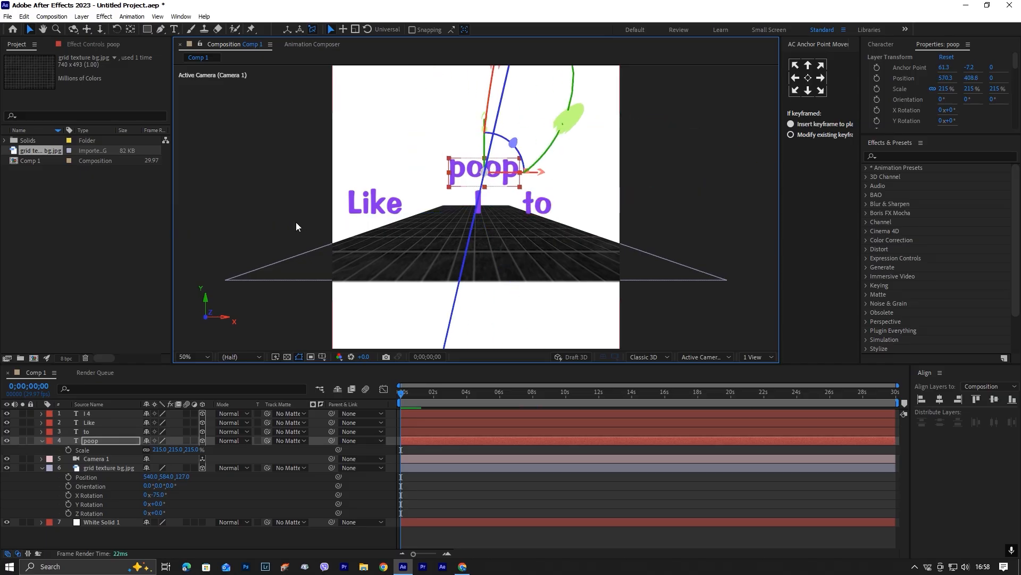
# Move the word "Like" to about X 353 and bring Camera 1 to the top of the layer stack.
pyautogui.moveTo(371, 207); pyautogui.dragTo(422, 205)
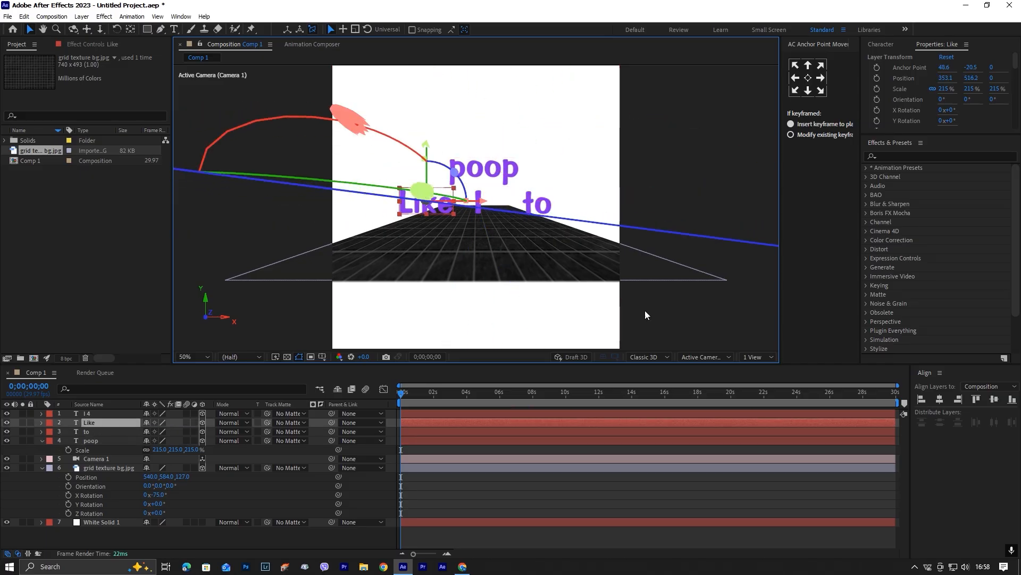
pyautogui.click(470, 462)
pyautogui.hotkey('ctrl', 'shift', ']')
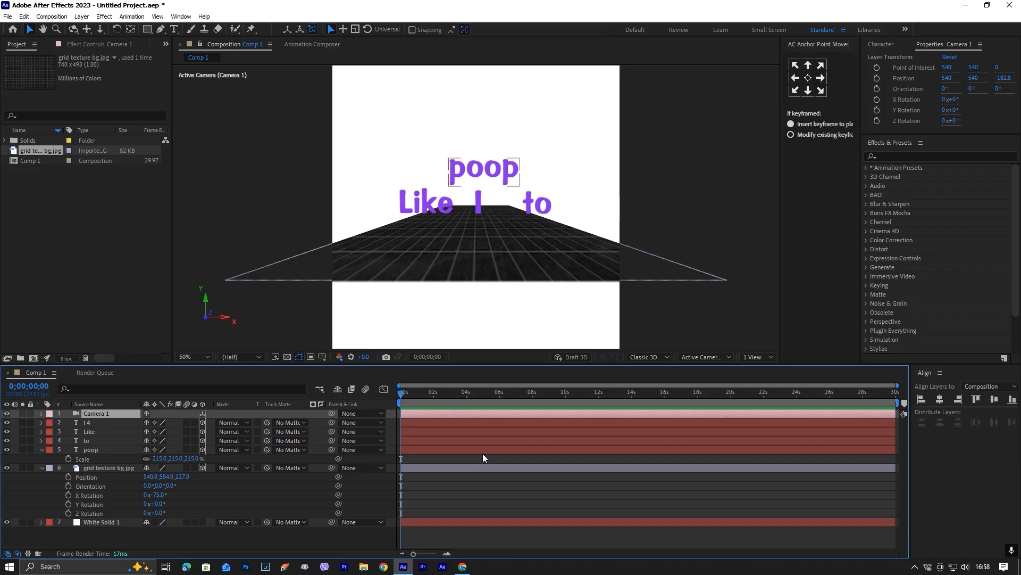
# Switch to Custom View 1 and show the Position property of all four text layers.
pyautogui.click(753, 357)
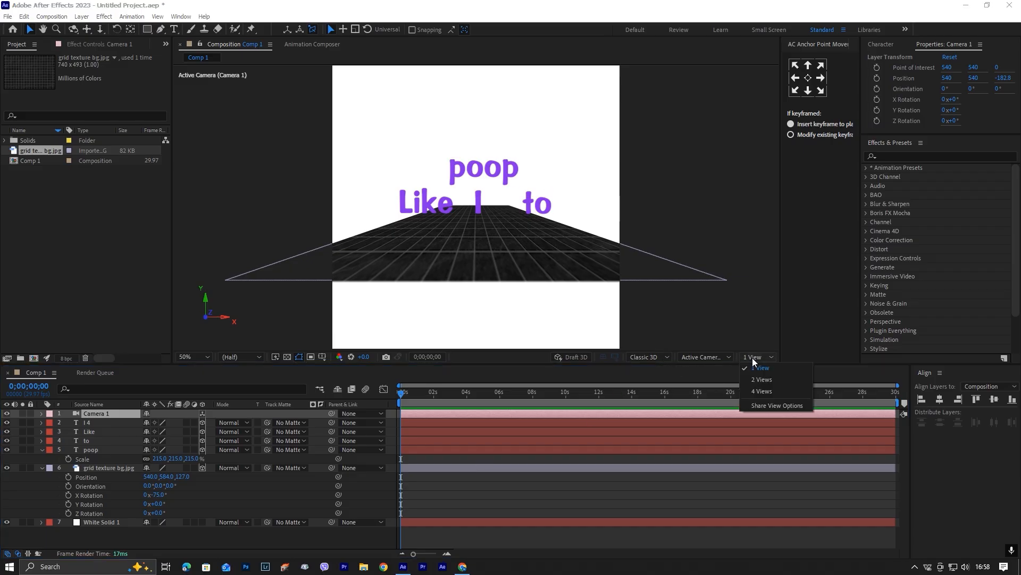
pyautogui.click(704, 356)
pyautogui.click(731, 486)
pyautogui.scroll(4, 475, 235)
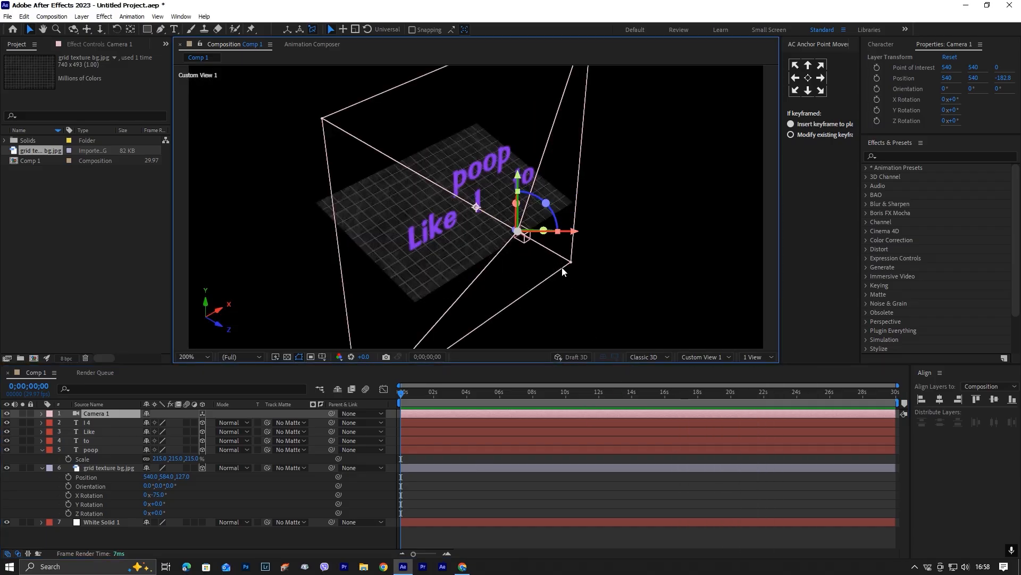
pyautogui.moveTo(475, 234); pyautogui.dragTo(518, 240)
pyautogui.click(520, 196)
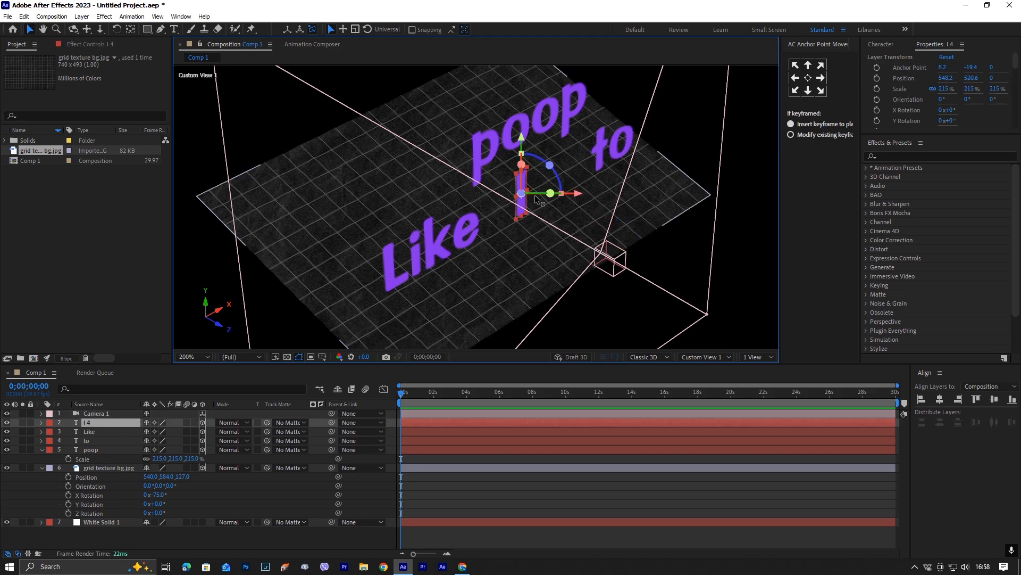
pyautogui.press('p')
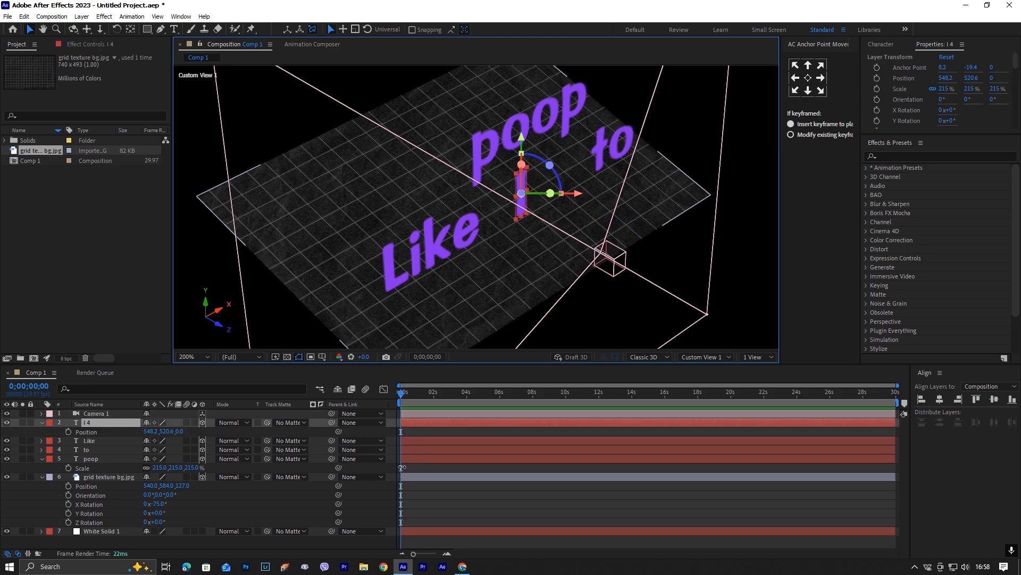
pyautogui.click(433, 444)
pyautogui.keyDown('shift'); pyautogui.click(440, 461); pyautogui.keyUp('shift')
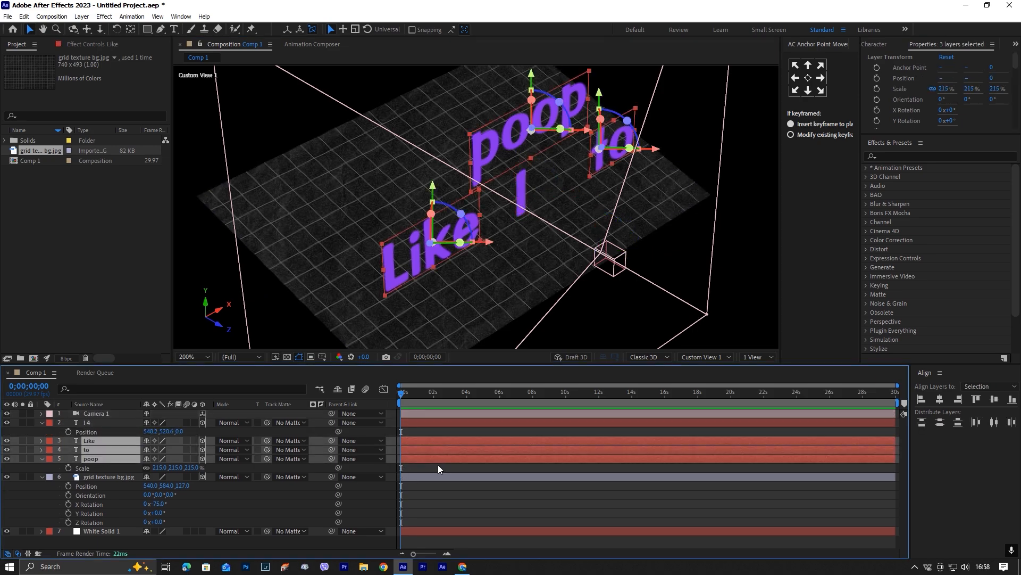
pyautogui.press('p')
# Set layer I 4's Z position to -60 and place "Like" at about X 422, Z 46.
pyautogui.moveTo(183, 437); pyautogui.dragTo(152, 437)
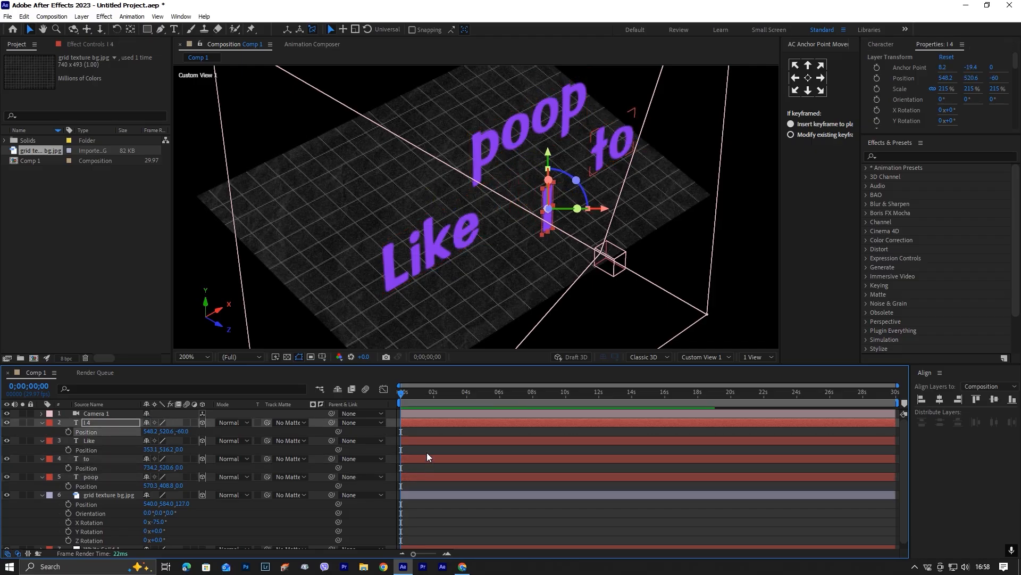
pyautogui.hotkey('ctrl', 'Down')
pyautogui.moveTo(179, 450); pyautogui.dragTo(243, 467)
# Place "to" at about X 677, Z 146 and "poop" at about X 488, Z 129.
pyautogui.hotkey('ctrl', 'Down')
pyautogui.moveTo(165, 467); pyautogui.dragTo(121, 471)
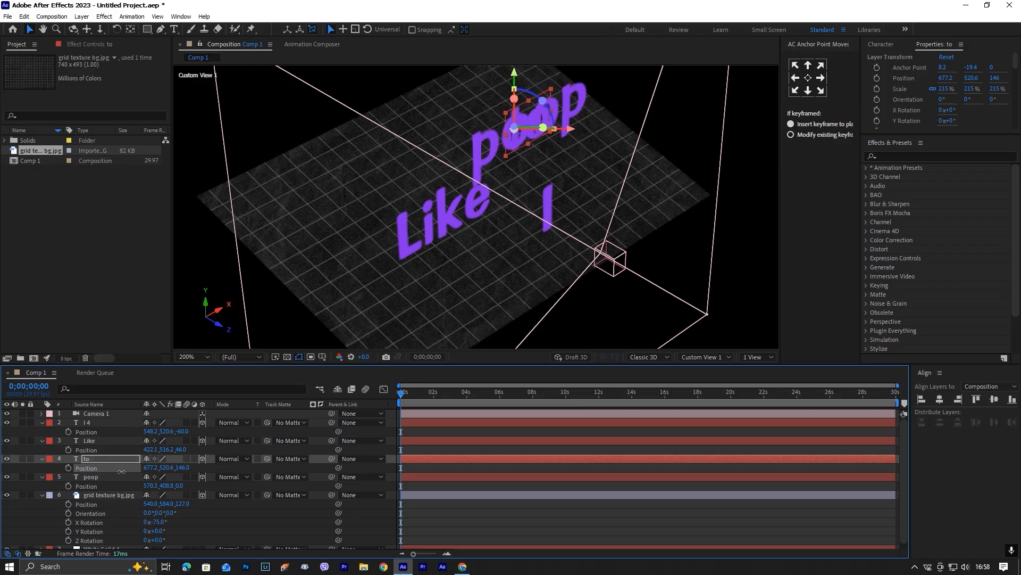
pyautogui.click(420, 475)
pyautogui.moveTo(180, 486); pyautogui.dragTo(245, 484)
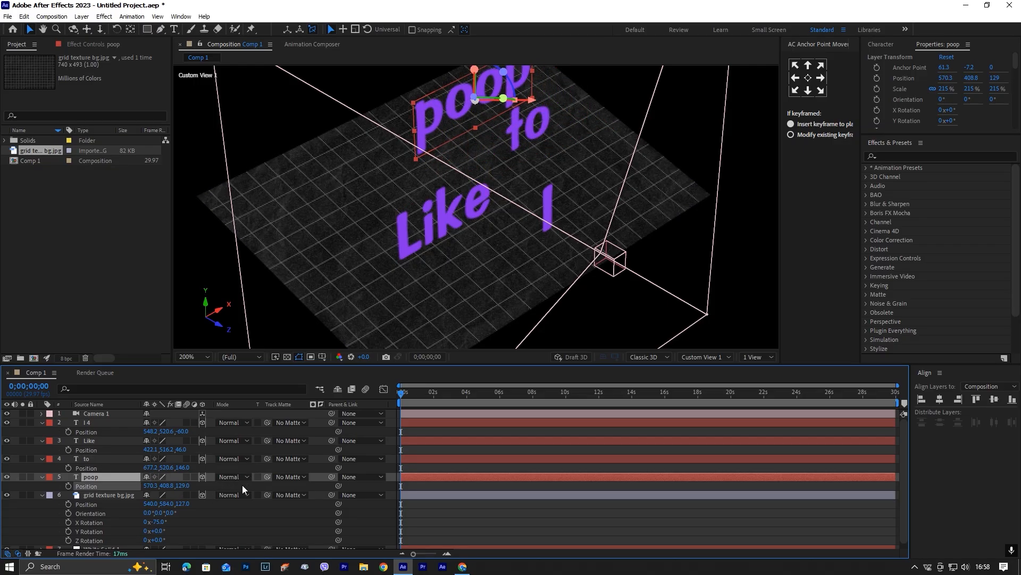
pyautogui.moveTo(137, 486); pyautogui.dragTo(112, 489)
# Return to the Active Camera view and lower "poop" to about Y 494.
pyautogui.click(698, 356)
pyautogui.click(702, 395)
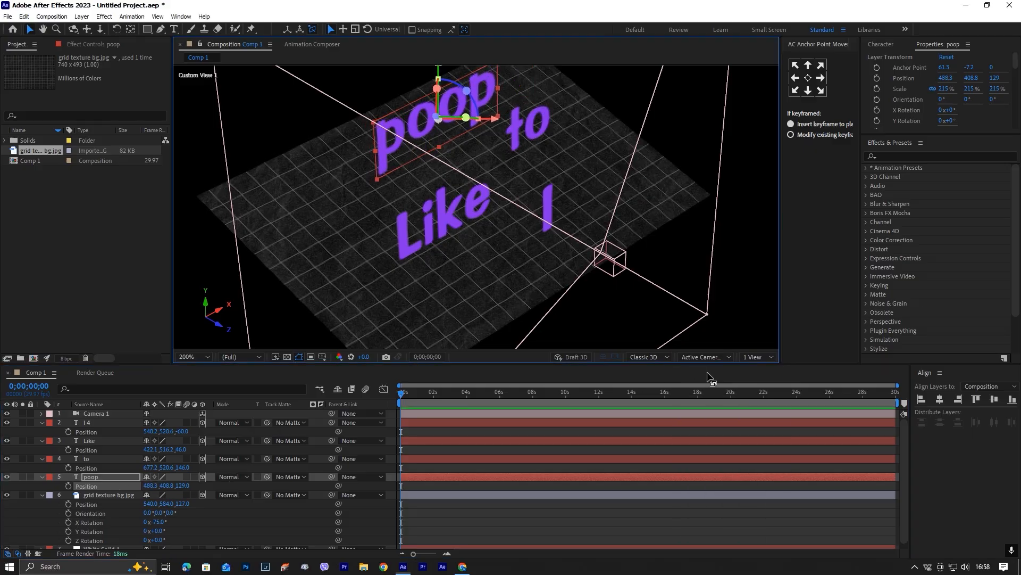
pyautogui.scroll(-4, 563, 235)
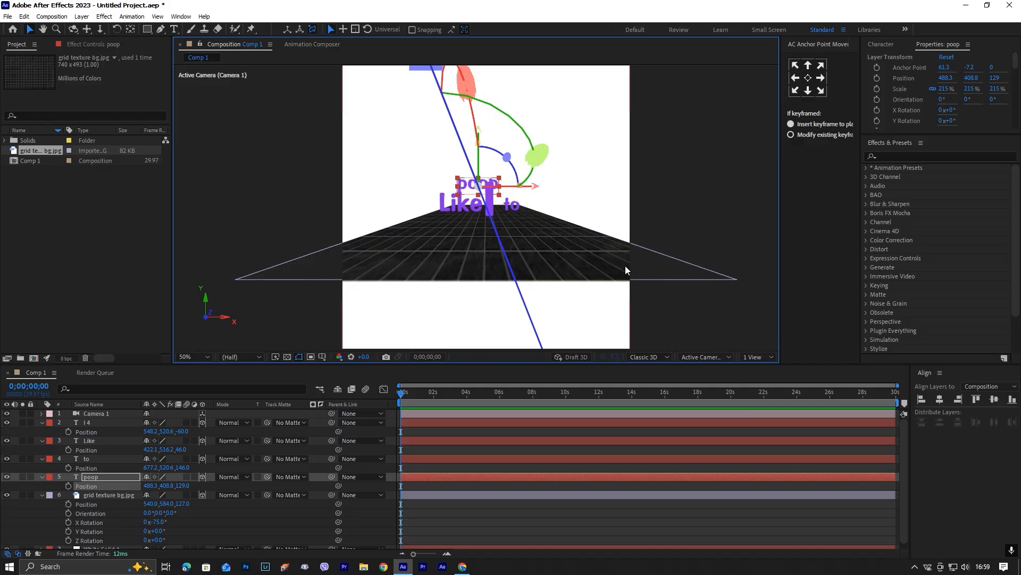
pyautogui.moveTo(481, 125); pyautogui.dragTo(481, 143)
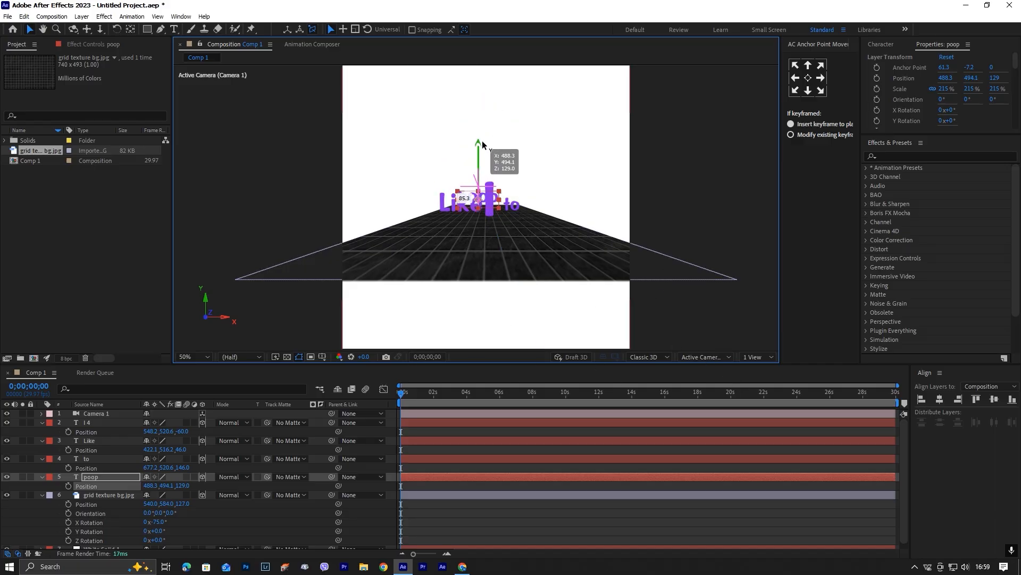
# Lower layer I 4 to about Y 549 and shift "Like" to about X 400, Y 521.
pyautogui.click(453, 201)
pyautogui.moveTo(457, 164); pyautogui.dragTo(487, 155)
pyautogui.click(489, 211)
pyautogui.click(455, 204)
pyautogui.moveTo(517, 203); pyautogui.dragTo(513, 202)
# In Custom View 1, move the word "to" to about X 635, Z 148.
pyautogui.click(753, 357)
pyautogui.click(724, 358)
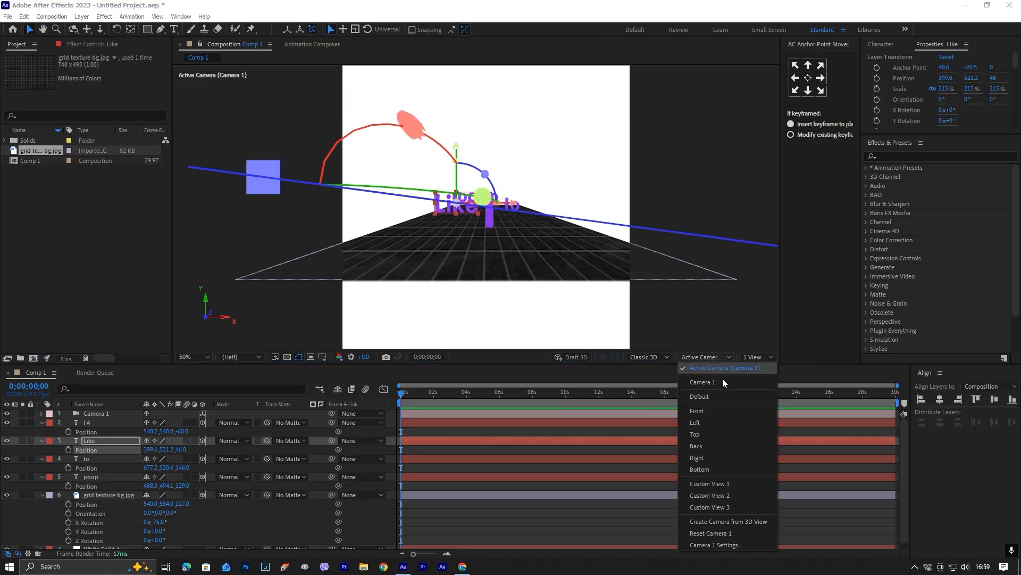
pyautogui.click(719, 480)
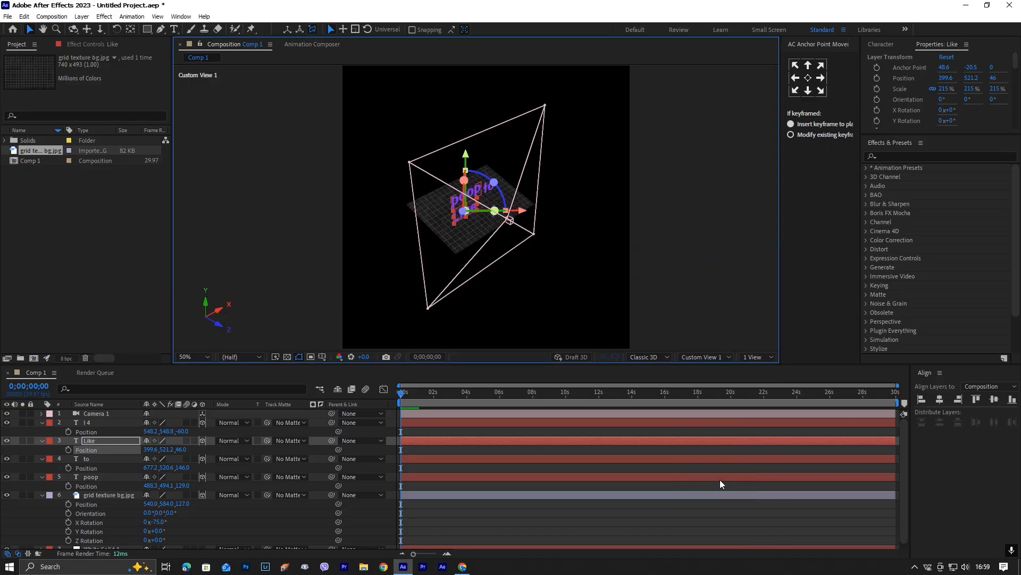
pyautogui.scroll(2, 463, 232)
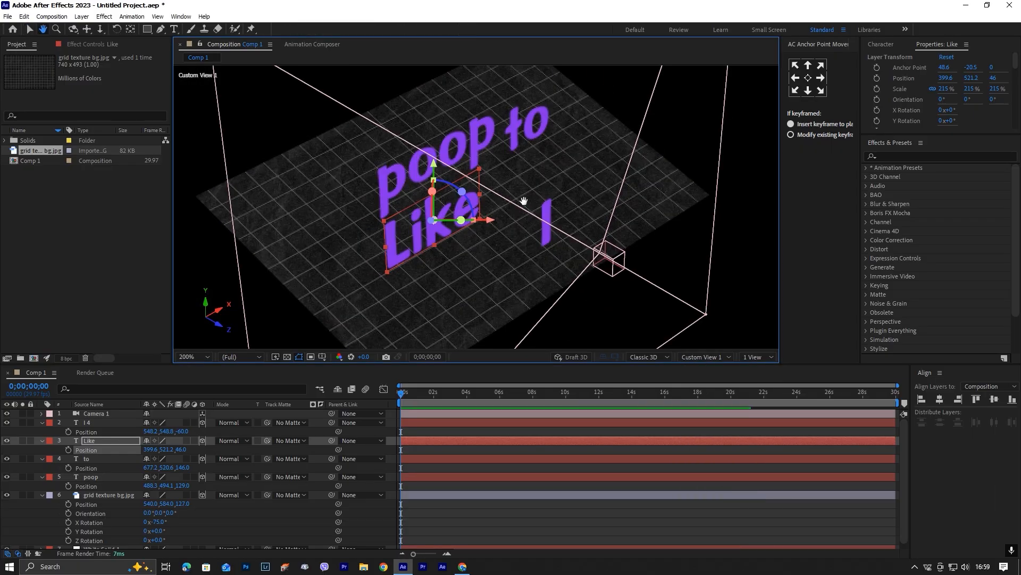
pyautogui.moveTo(521, 202); pyautogui.dragTo(550, 202)
pyautogui.click(553, 127)
pyautogui.moveTo(185, 469); pyautogui.dragTo(220, 486)
# Push "poop" back to about Z 199 and, in the Active Camera view, lower it to about Y 511.
pyautogui.click(432, 477)
pyautogui.click(710, 356)
pyautogui.click(726, 371)
pyautogui.moveTo(499, 135); pyautogui.dragTo(499, 139)
pyautogui.scroll(-1, 538, 320)
# Collapse the expanded layer properties and add a null object to the composition.
pyautogui.click(528, 344)
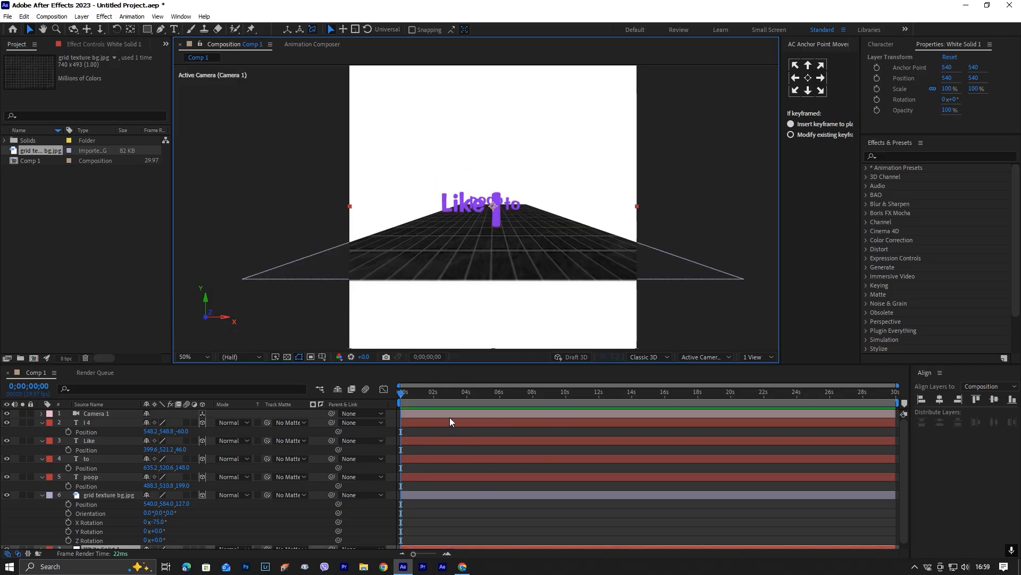
pyautogui.scroll(-1, 440, 512)
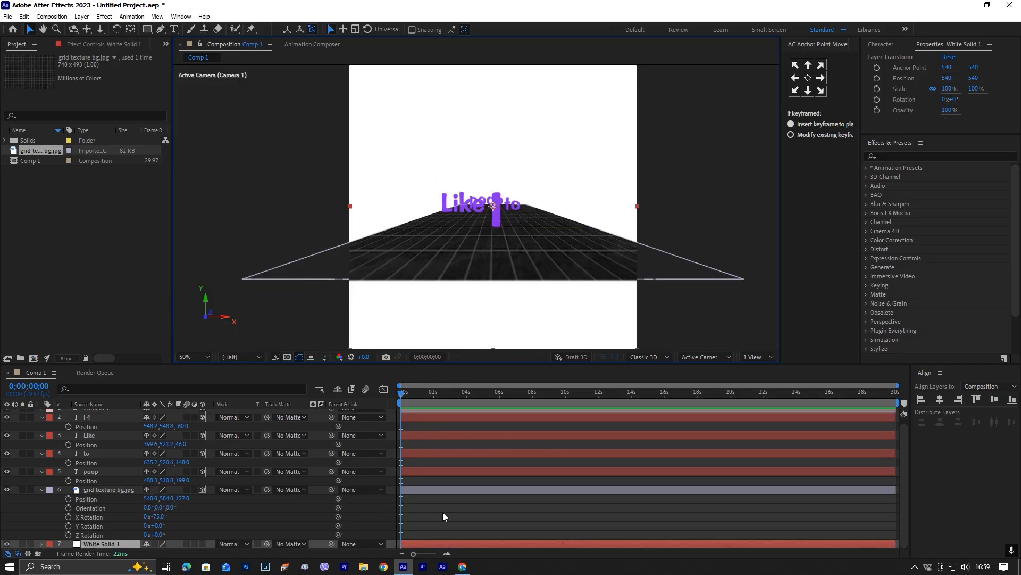
pyautogui.click(443, 513)
pyautogui.press('u')
pyautogui.rightClick(307, 508)
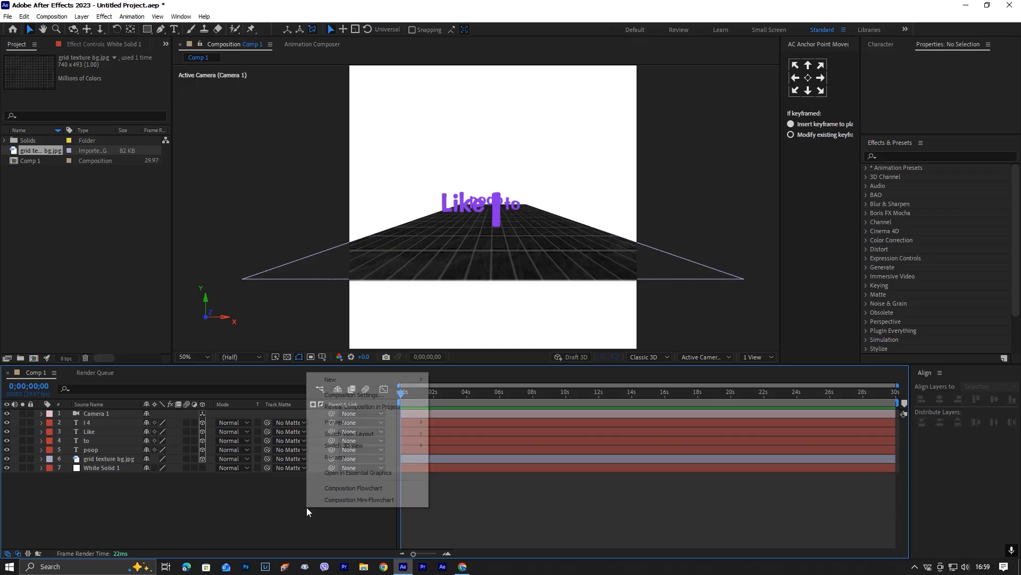
pyautogui.moveTo(365, 381)
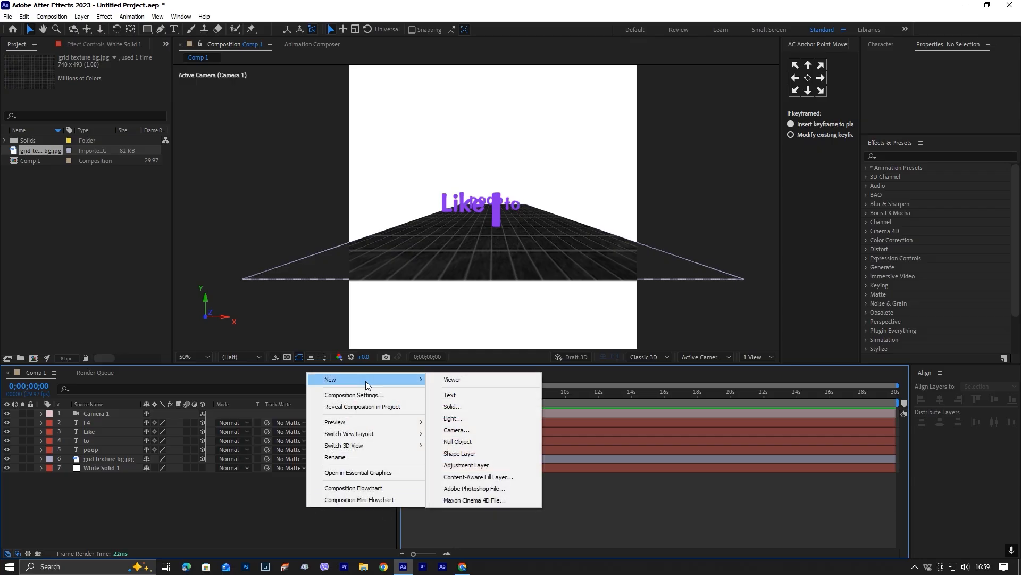
pyautogui.click(481, 442)
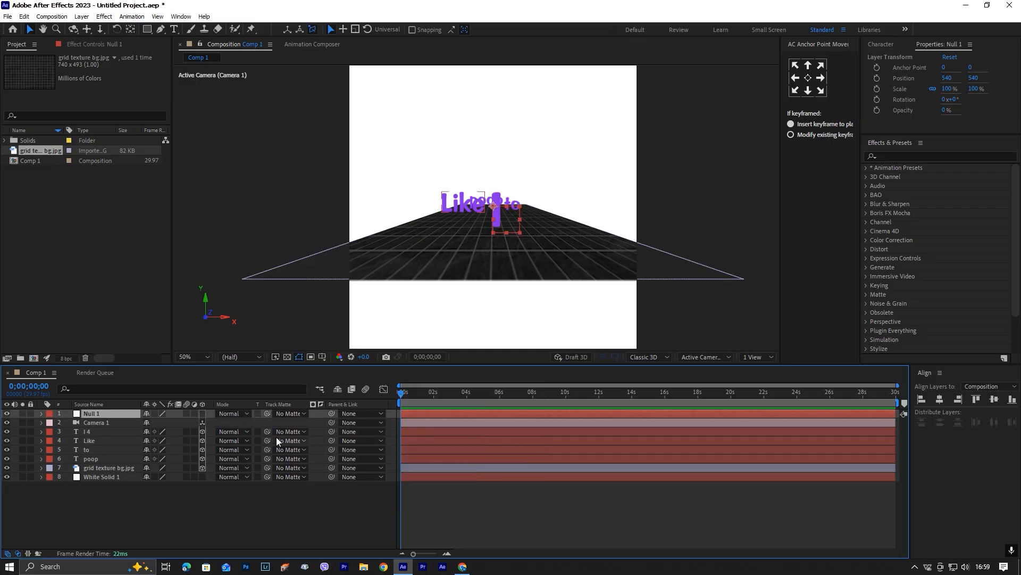
# Parent Camera 1 to Null 1, show the null's Position and make it a 3D layer.
pyautogui.moveTo(331, 423); pyautogui.dragTo(123, 416)
pyautogui.press('p')
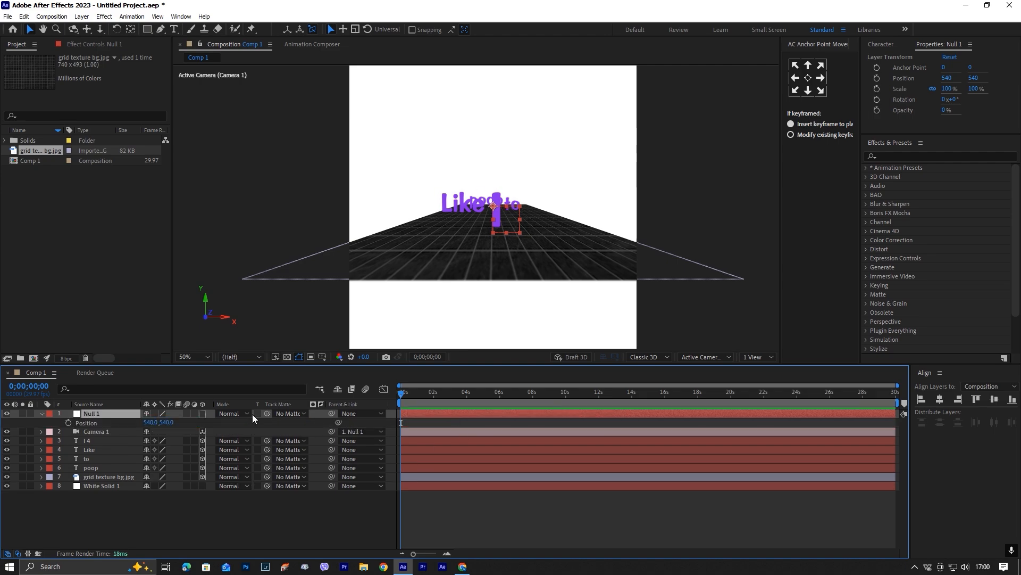
pyautogui.click(201, 413)
# Push Null 1 forward to about Z 118 and lower "Like" to about Y 552.
pyautogui.moveTo(180, 421); pyautogui.dragTo(223, 403)
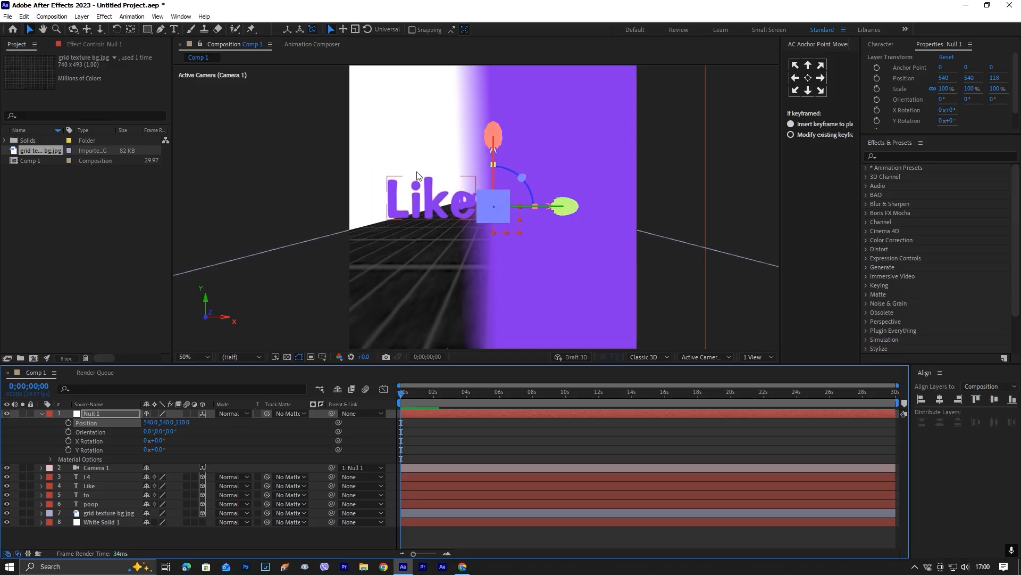
pyautogui.click(415, 176)
pyautogui.moveTo(432, 146); pyautogui.dragTo(433, 154)
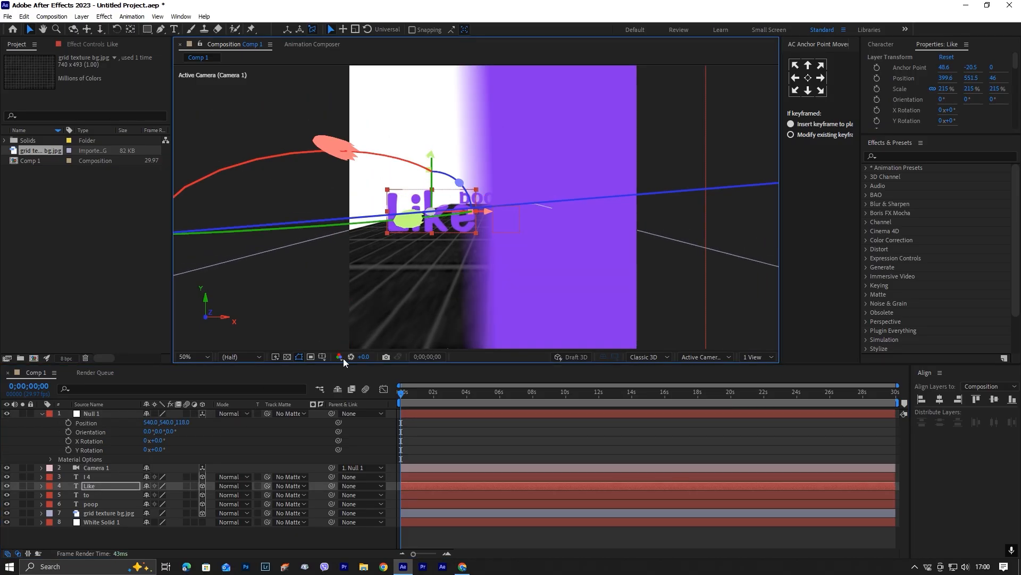
# Lower layer I 4 to about Y 577 and pull Null 1 back to Z -10.
pyautogui.moveTo(185, 422)
pyautogui.mouseDown()
pyautogui.moveTo(202, 417)
pyautogui.moveTo(168, 429)
pyautogui.mouseUp()
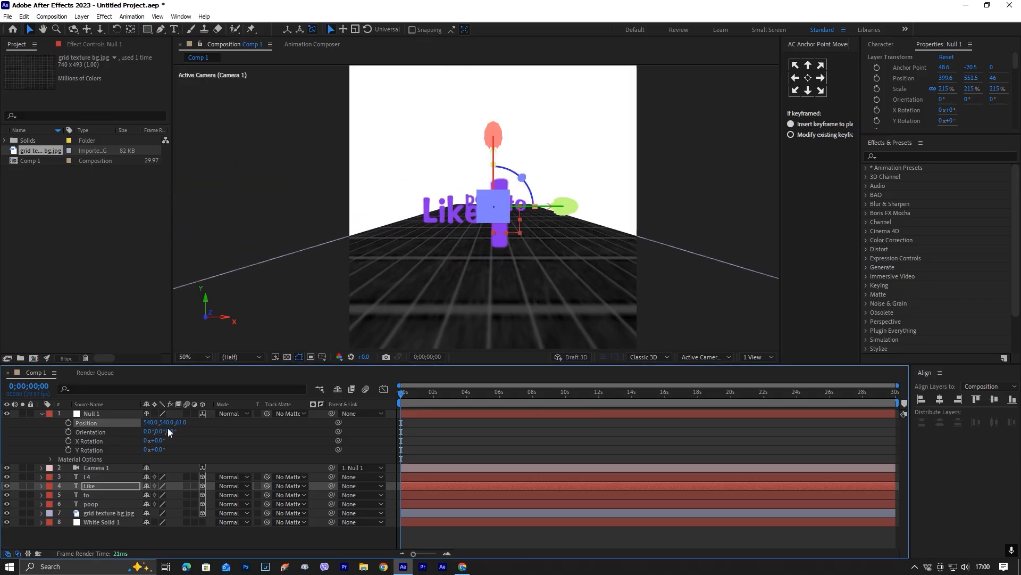
pyautogui.click(502, 248)
pyautogui.moveTo(498, 162); pyautogui.dragTo(511, 184)
pyautogui.moveTo(180, 422)
pyautogui.mouseDown()
pyautogui.moveTo(191, 430)
pyautogui.moveTo(163, 430)
pyautogui.mouseUp()
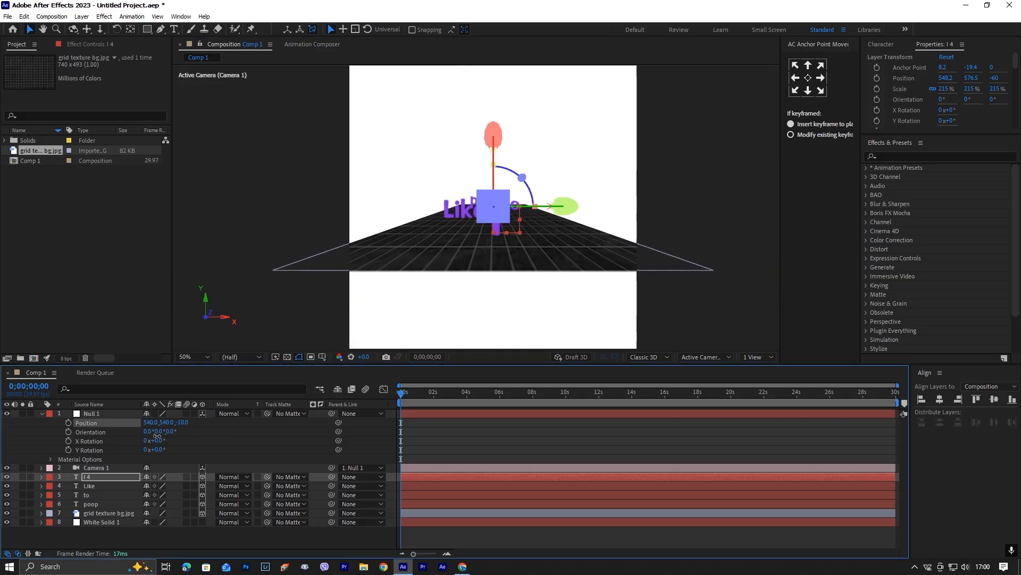
# Set the Y Rotation of the "Like" layer to -19°.
pyautogui.click(462, 484)
pyautogui.press('r')
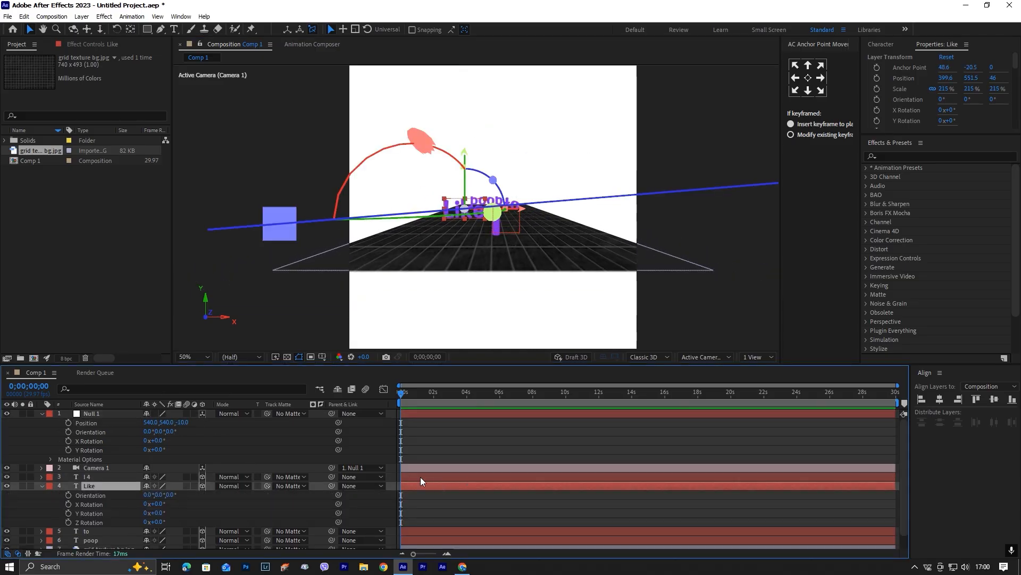
pyautogui.moveTo(160, 512); pyautogui.dragTo(155, 512)
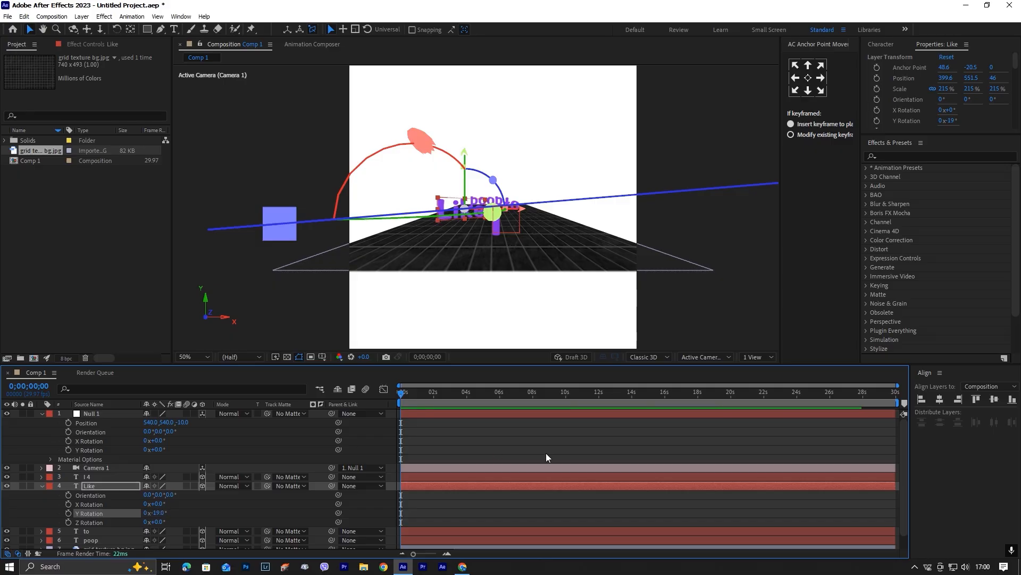
# Set the Y Rotation of the "to" layer to 37° and collapse its rotation properties.
pyautogui.click(449, 494)
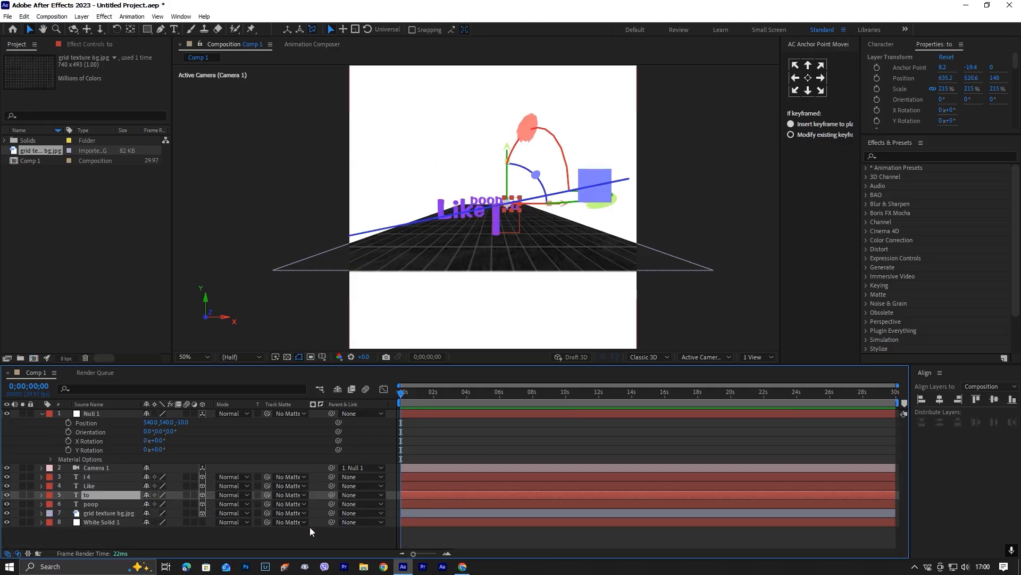
pyautogui.press('r')
pyautogui.moveTo(157, 524); pyautogui.dragTo(153, 523)
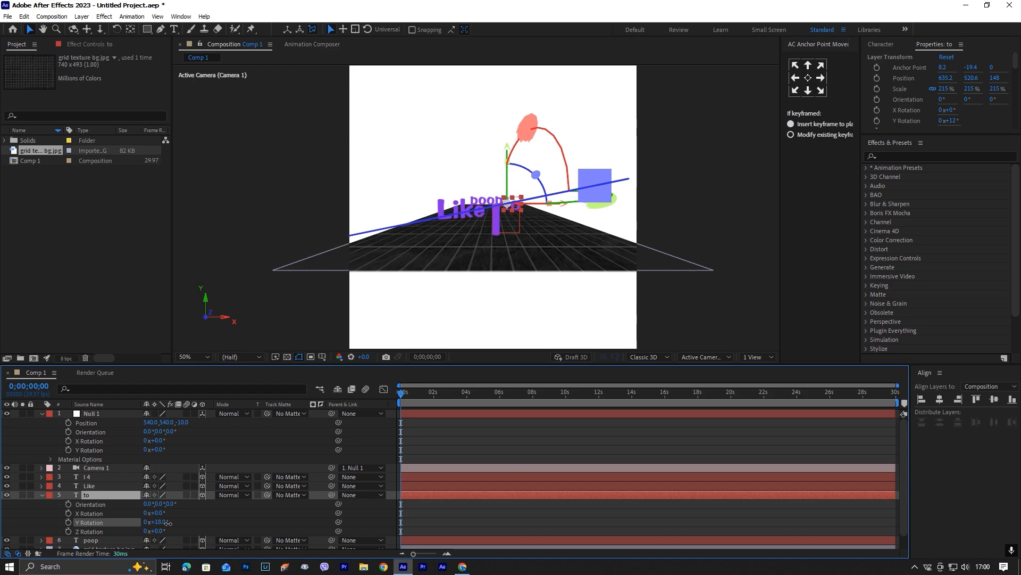
pyautogui.press('r')
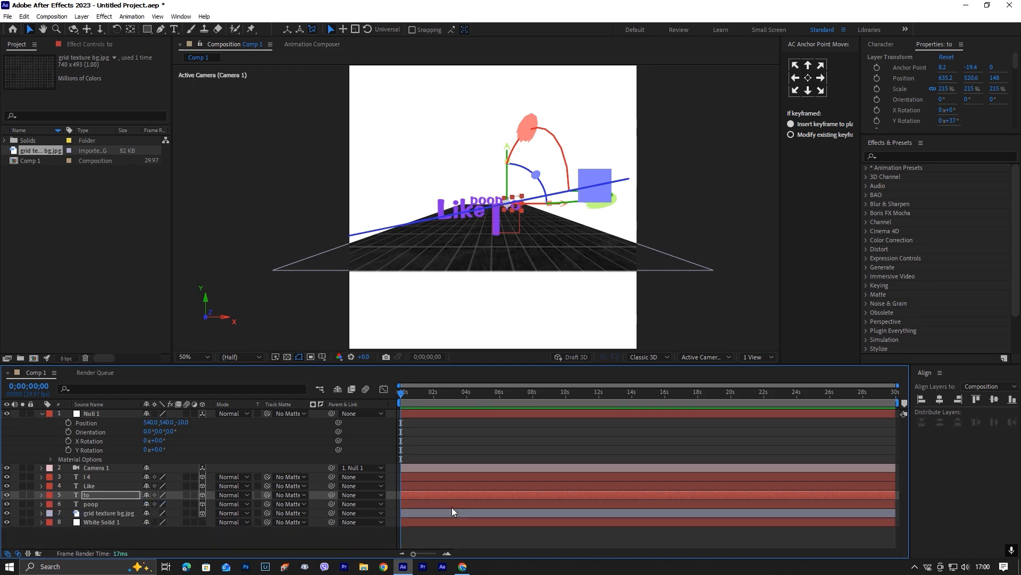
# Set the Y Rotation of the "poop" layer to about -19° and collapse its rotation properties.
pyautogui.click(452, 507)
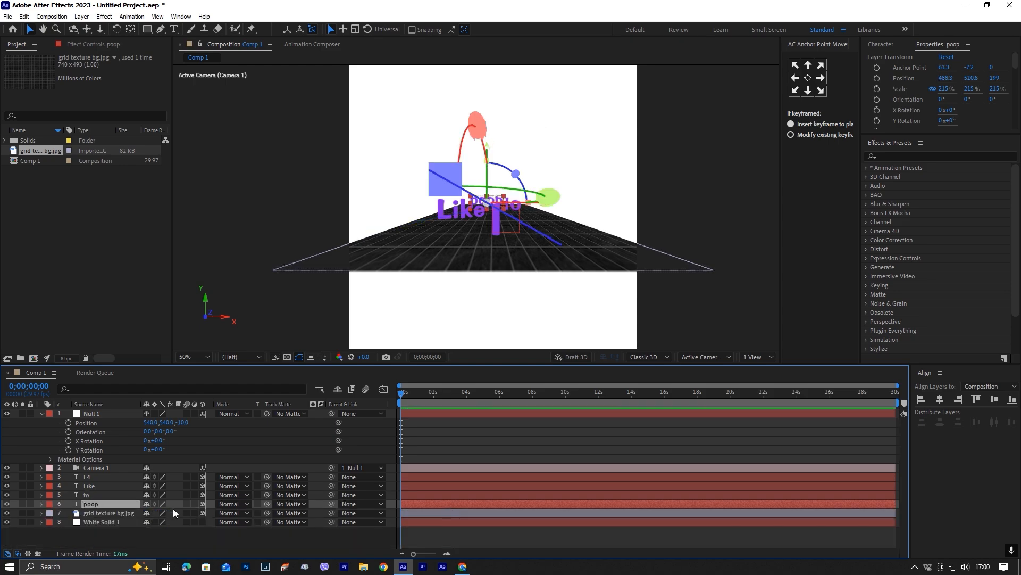
pyautogui.press('r')
pyautogui.scroll(-1, 192, 520)
pyautogui.moveTo(170, 516); pyautogui.dragTo(166, 517)
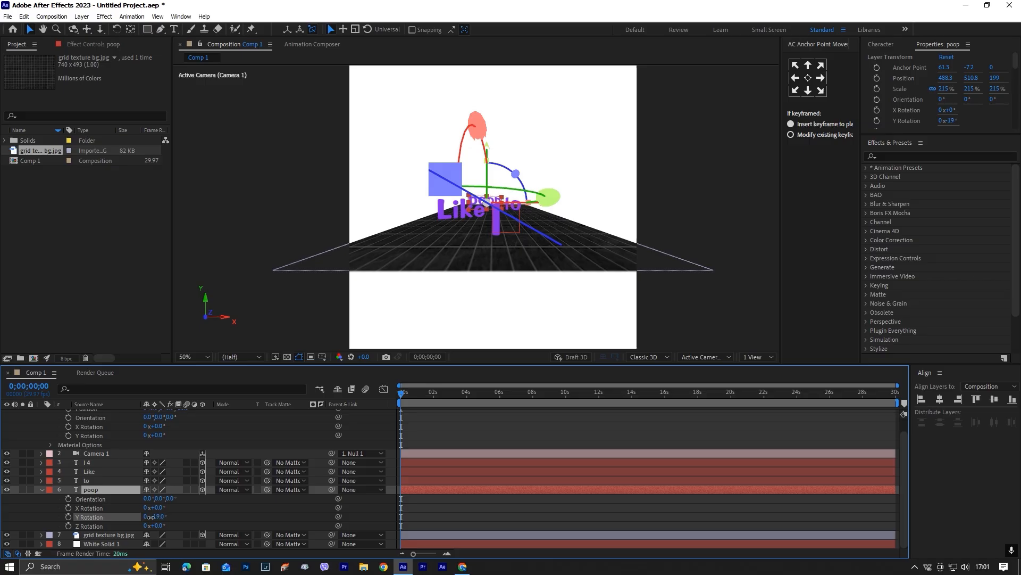
pyautogui.press('r')
# Move Null 1 to about Y 491, Z 65 and adjust the placement of "Like" over the grid floor.
pyautogui.moveTo(183, 422); pyautogui.dragTo(202, 436)
pyautogui.click(486, 530)
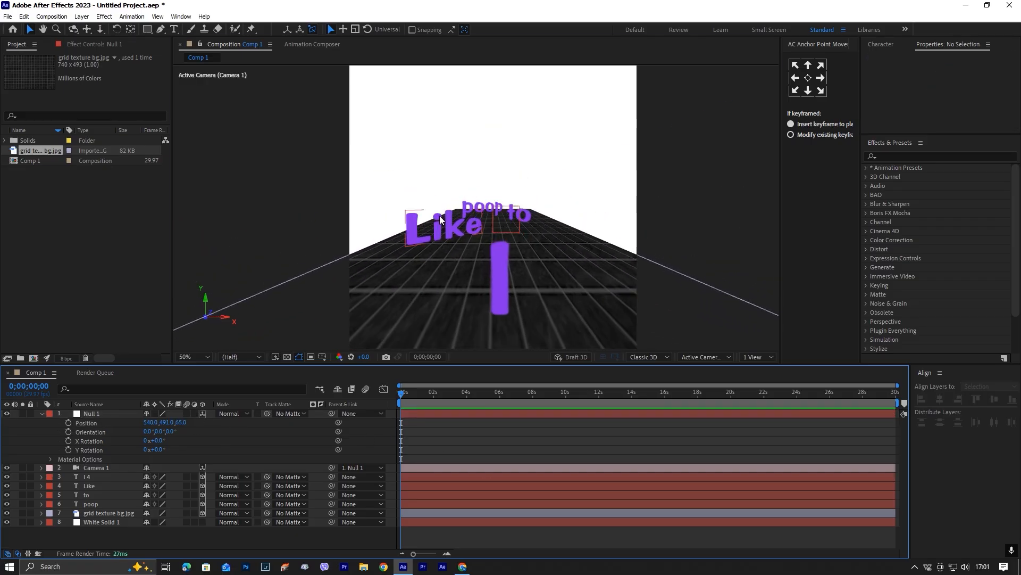
pyautogui.click(440, 220)
pyautogui.moveTo(451, 163); pyautogui.dragTo(486, 147)
# Check the placement of "to" and "poop" and pull Null 1 back to Z -10.
pyautogui.click(524, 213)
pyautogui.click(473, 212)
pyautogui.click(333, 158)
pyautogui.click(106, 504)
pyautogui.click(694, 245)
pyautogui.moveTo(181, 422); pyautogui.dragTo(151, 431)
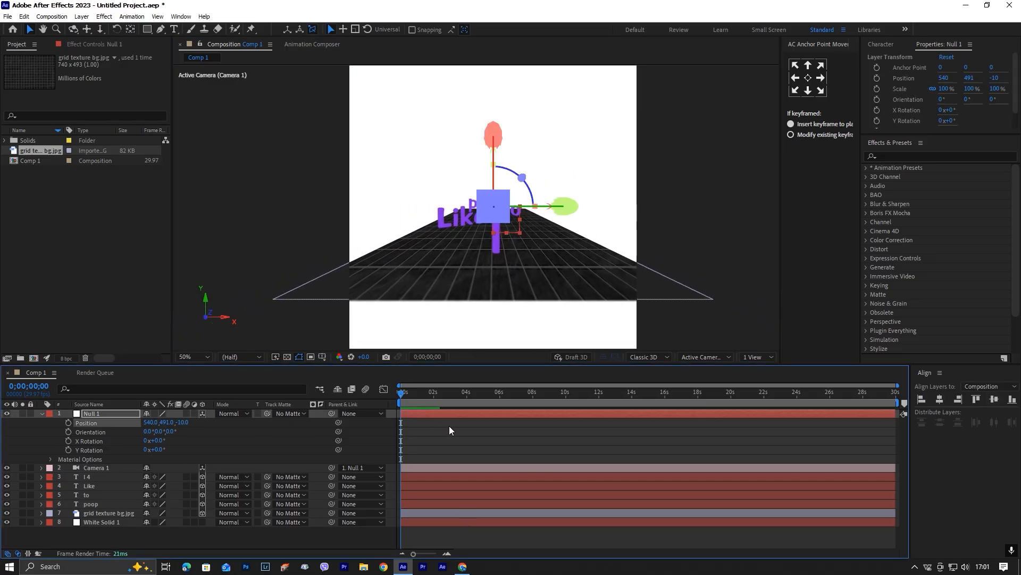
# Pull Null 1 back to Z -26 and set the Y Rotation of the "poop" layer to -7°.
pyautogui.click(449, 426)
pyautogui.moveTo(182, 422)
pyautogui.mouseDown()
pyautogui.moveTo(259, 436)
pyautogui.moveTo(187, 436)
pyautogui.mouseUp()
pyautogui.click(273, 327)
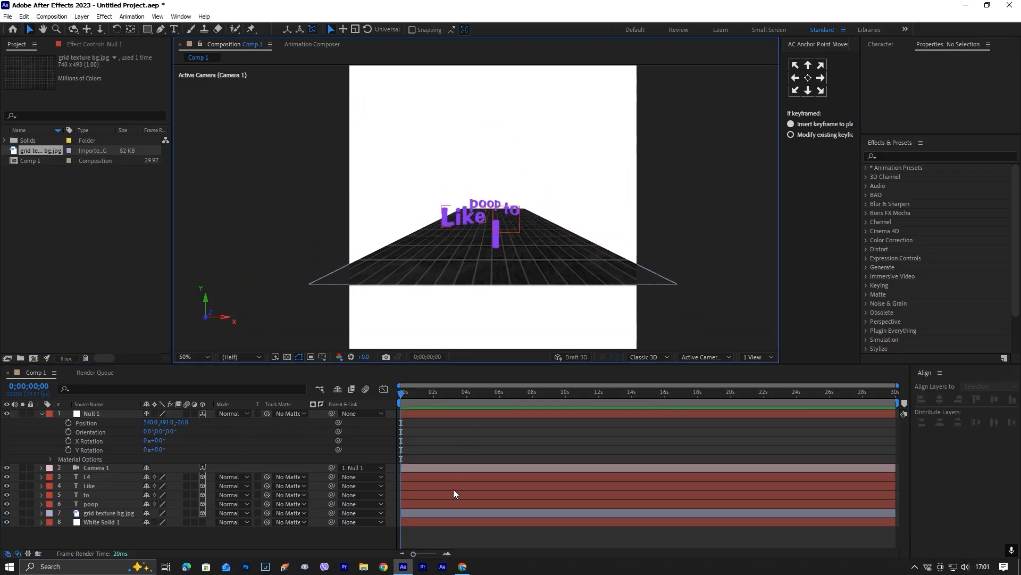
pyautogui.click(454, 503)
pyautogui.press('r')
pyautogui.click(159, 531)
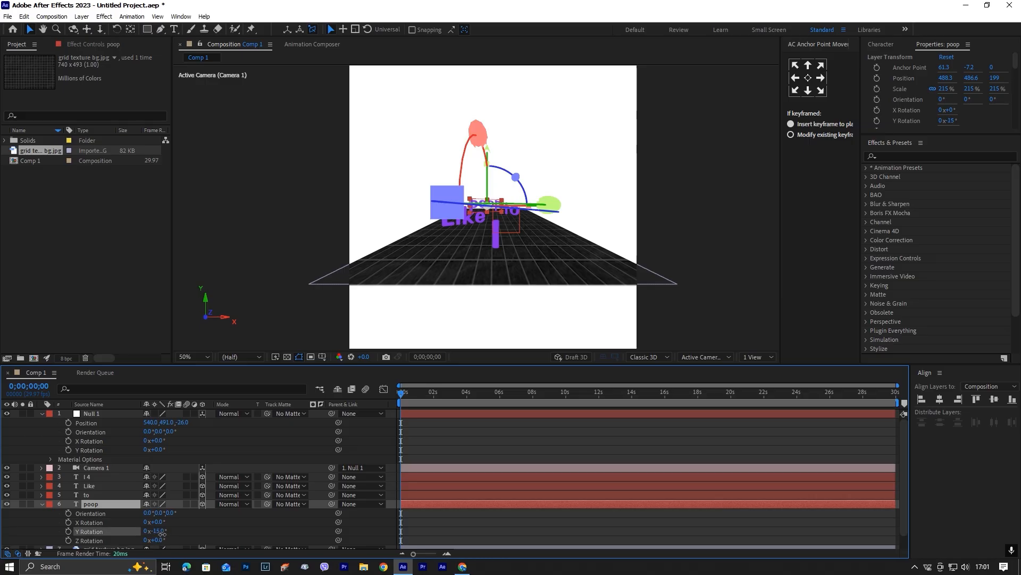
pyautogui.click(589, 447)
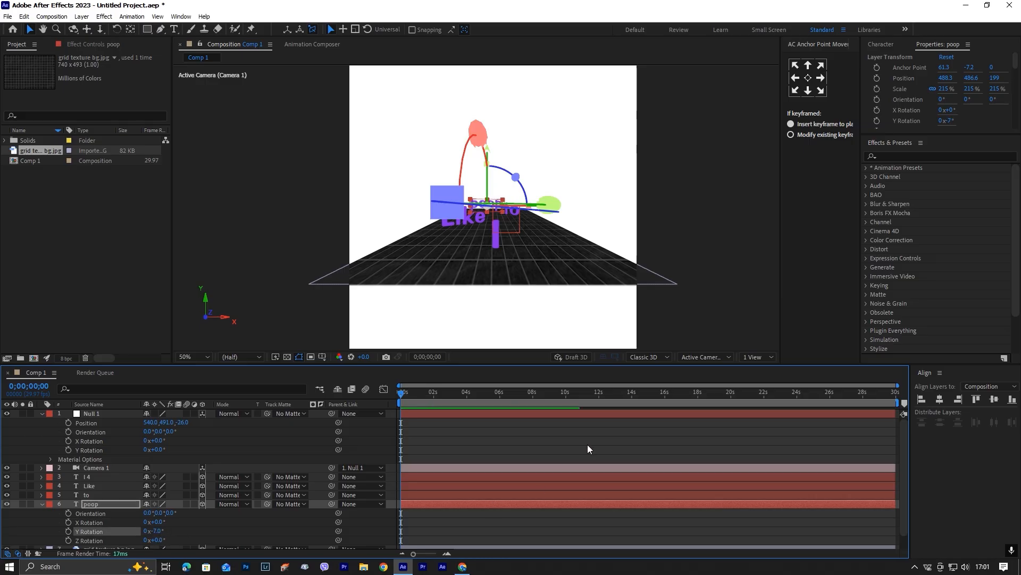
# Adjust the Y Rotation of the "Like" layer with Null 1 moved to Z 90, and collapse all layer properties.
pyautogui.moveTo(182, 422); pyautogui.dragTo(240, 421)
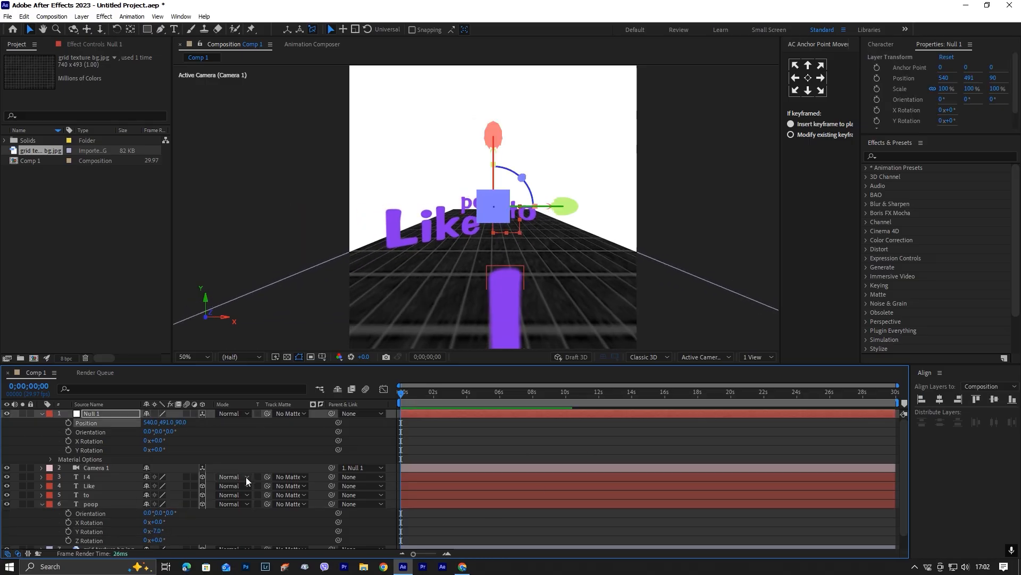
pyautogui.click(122, 485)
pyautogui.press('r')
pyautogui.moveTo(164, 513); pyautogui.dragTo(149, 530)
pyautogui.scroll(-1, 180, 504)
pyautogui.click(123, 505)
pyautogui.press('r')
pyautogui.click(483, 425)
pyautogui.press('u')
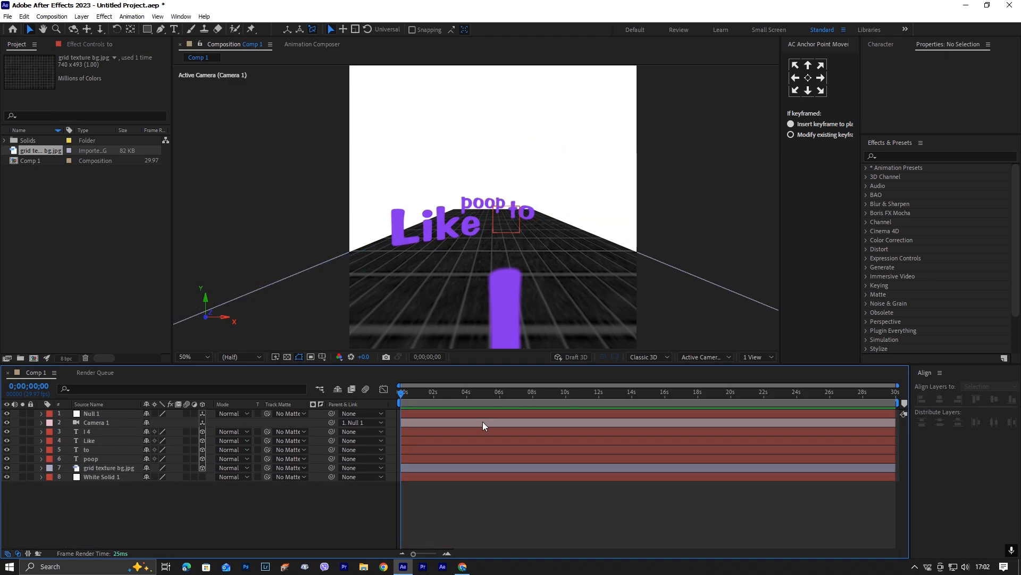
# Set Null 1's Z position to 38 and its X Rotation to -3°.
pyautogui.click(117, 413)
pyautogui.press('p')
pyautogui.moveTo(181, 422); pyautogui.dragTo(156, 424)
pyautogui.click(487, 410)
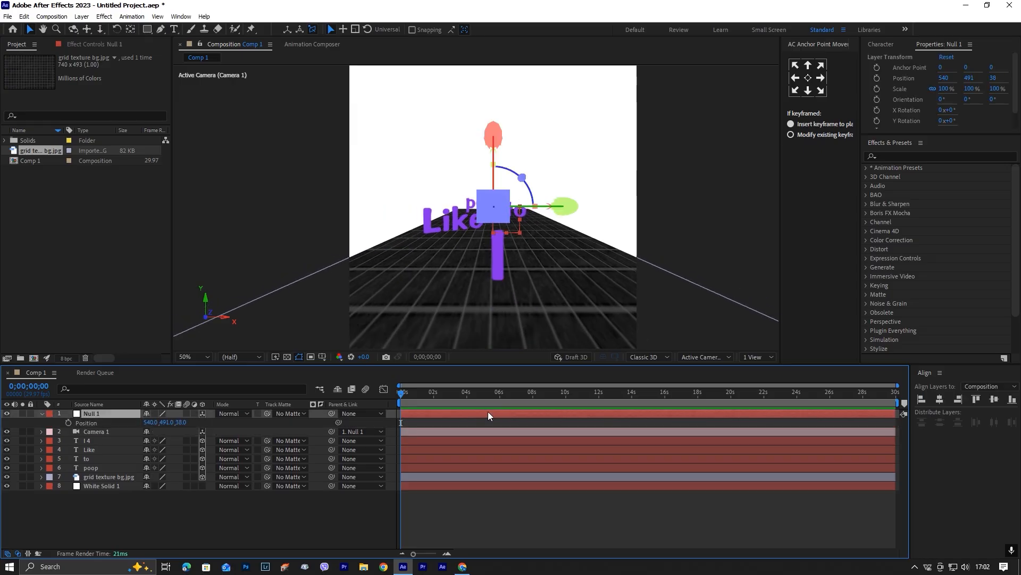
pyautogui.hotkey('shift', 'r')
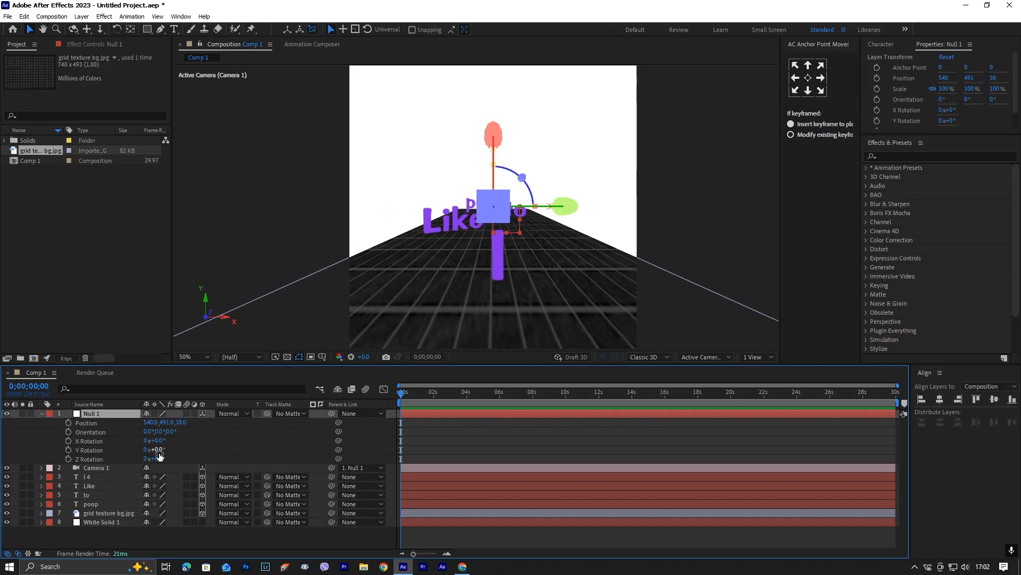
pyautogui.moveTo(159, 442); pyautogui.dragTo(160, 445)
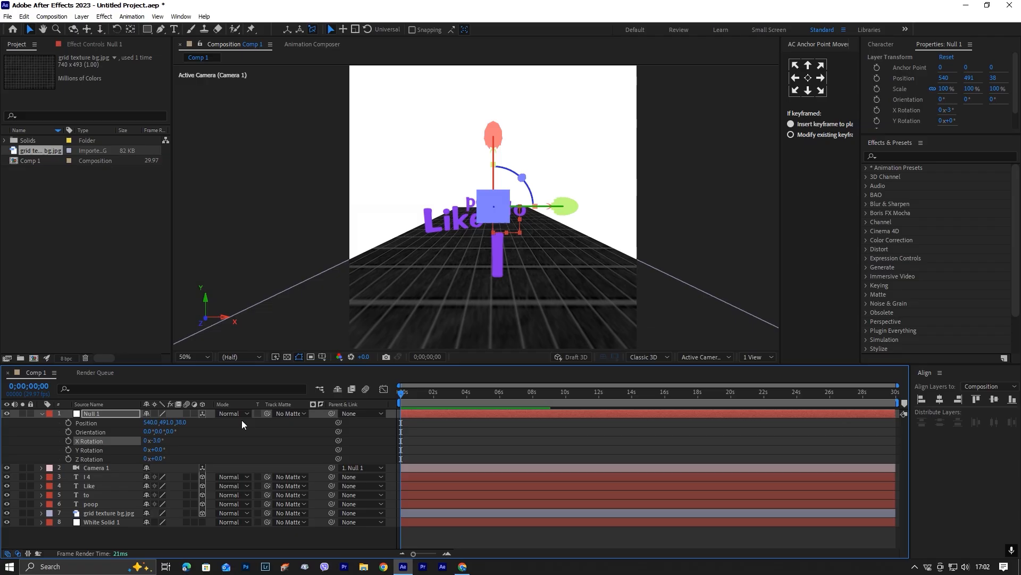
# Set Null 1's Z position to -17 and keyframe its Position, Orientation and X, Y and Z Rotation at the composition start.
pyautogui.click(499, 265)
pyautogui.moveTo(562, 258); pyautogui.dragTo(560, 258)
pyautogui.moveTo(182, 423); pyautogui.dragTo(215, 425)
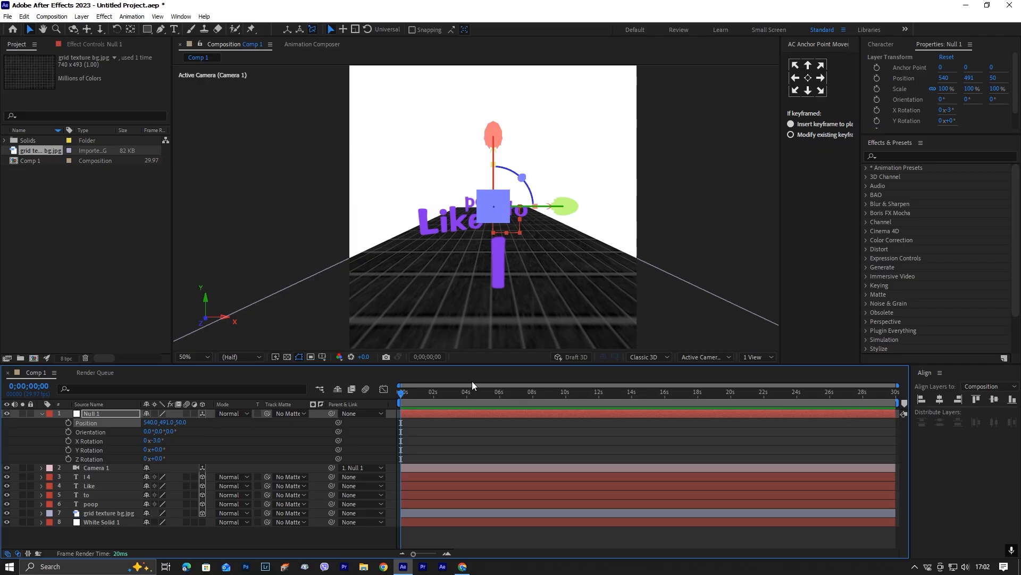
pyautogui.write('-17')
pyautogui.press('Return')
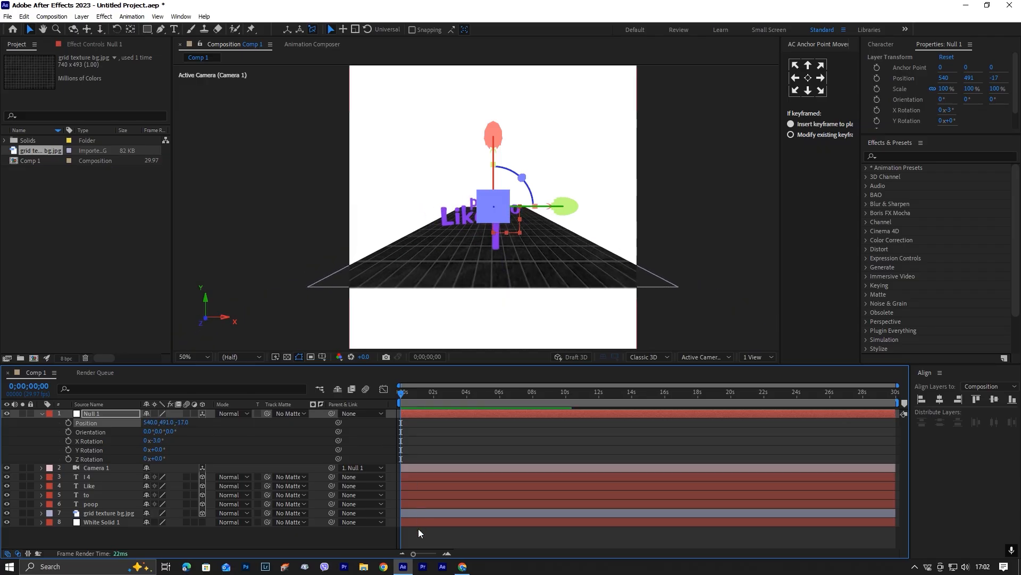
pyautogui.click(418, 529)
pyautogui.moveTo(68, 422); pyautogui.dragTo(67, 462)
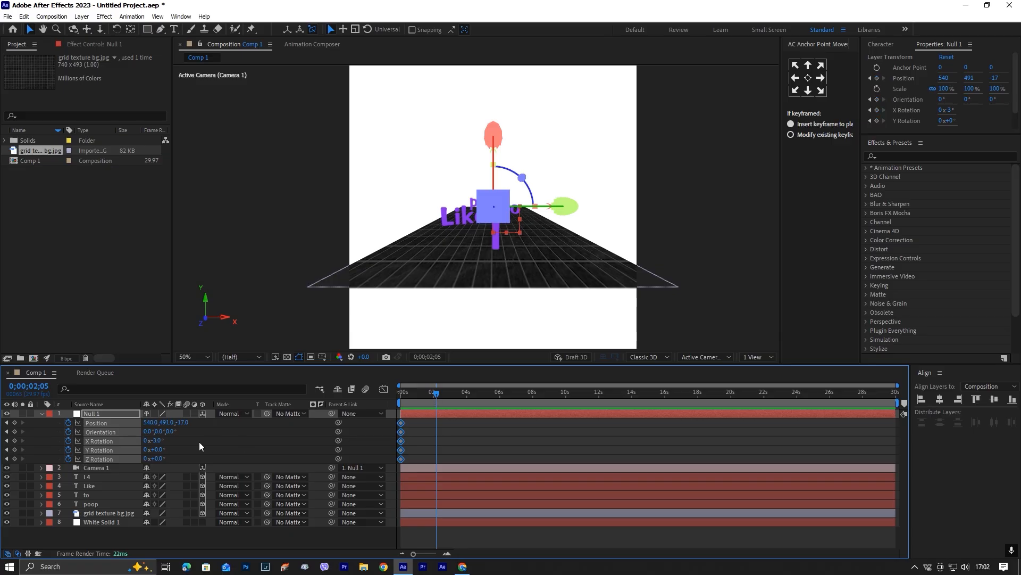
# At 0;00;02;05, keyframe Null 1 at X 476, Z 130 with Y Rotation -5° and apply Easy Ease to its keyframes.
pyautogui.moveTo(182, 423); pyautogui.dragTo(254, 421)
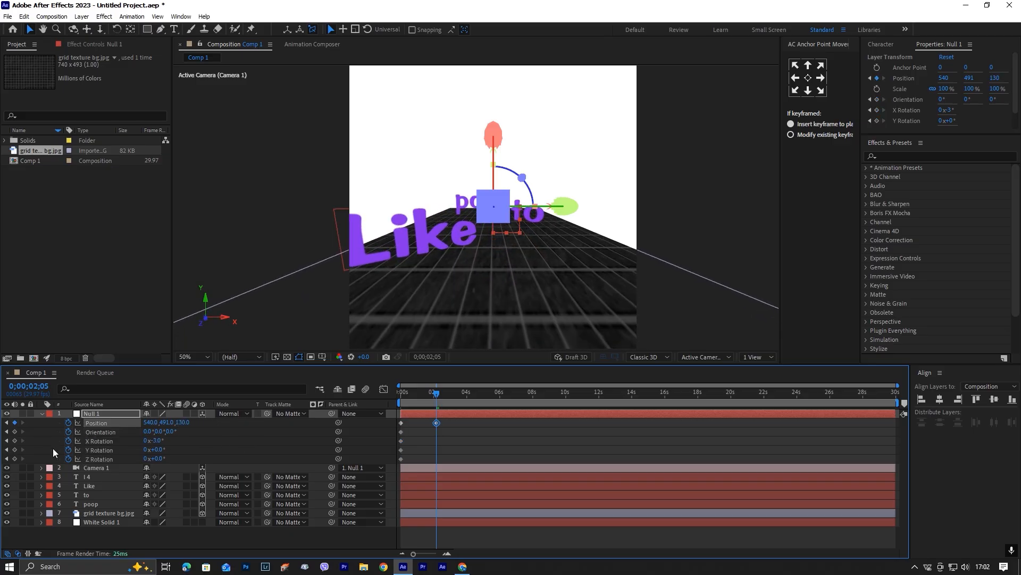
pyautogui.moveTo(160, 448); pyautogui.dragTo(114, 420)
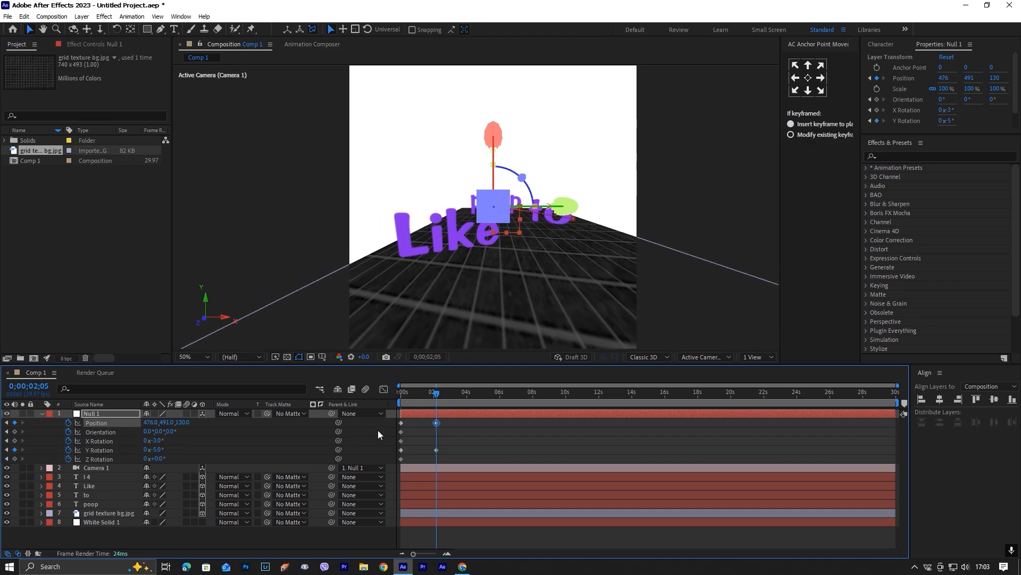
pyautogui.moveTo(442, 456); pyautogui.dragTo(391, 422)
pyautogui.press('F9')
pyautogui.click(444, 428)
# Move Null 1's end keyframes to 0;00;02;16 and preview the camera move.
pyautogui.moveTo(445, 456); pyautogui.dragTo(359, 394)
pyautogui.press('space')
pyautogui.press('space')
pyautogui.moveTo(442, 397); pyautogui.dragTo(443, 398)
pyautogui.click(464, 434)
# On the end keyframes at 0;00;02;16, set Null 1's X position to 433 and its Y Rotation to -14°.
pyautogui.press('=')
pyautogui.click(444, 397)
pyautogui.press('=')
pyautogui.press('=')
pyautogui.moveTo(444, 397); pyautogui.dragTo(438, 397)
pyautogui.moveTo(157, 451); pyautogui.dragTo(127, 426)
pyautogui.press('-')
pyautogui.press('-')
pyautogui.press('=')
pyautogui.press('-')
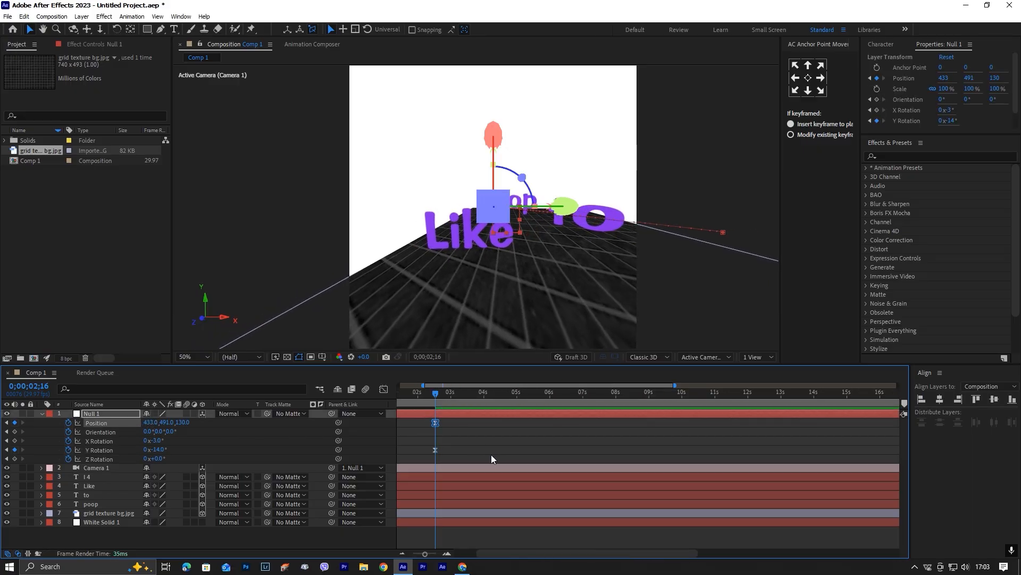
# Preview the camera move and set Null 1's starting Z position to 39.
pyautogui.press('Home')
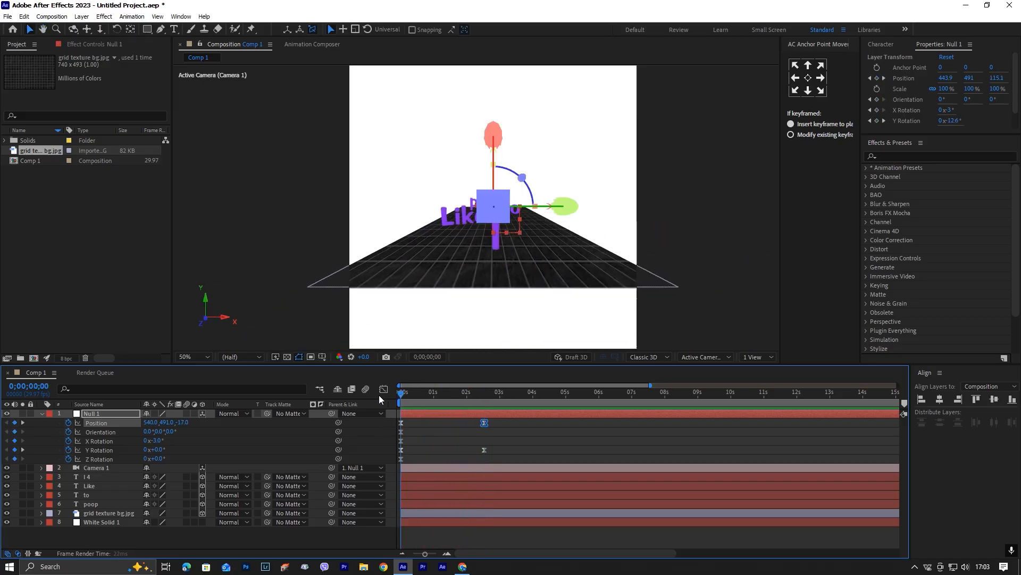
pyautogui.press('space')
pyautogui.press('space')
pyautogui.moveTo(178, 424); pyautogui.dragTo(208, 424)
pyautogui.press('space')
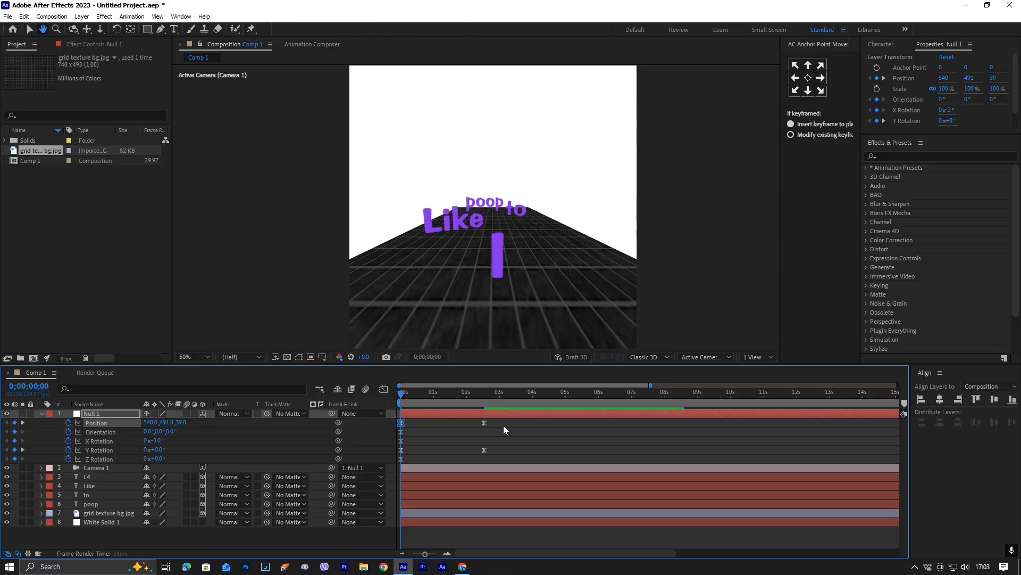
pyautogui.press('space')
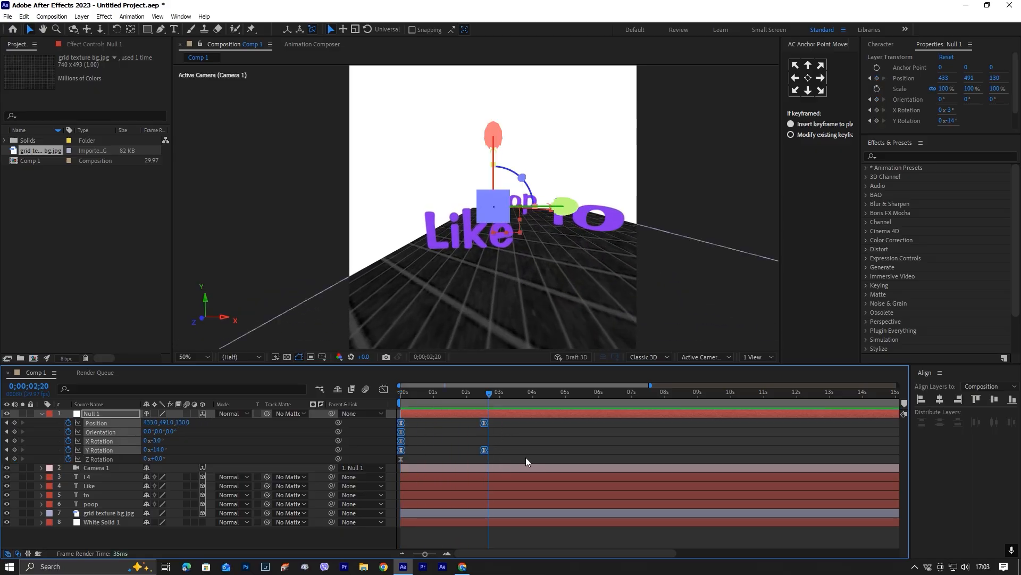
# Reshape the speed curve of all Null 1 keyframes in the Graph Editor to lengthen the ease into the end, and preview it.
pyautogui.moveTo(515, 467); pyautogui.dragTo(385, 425)
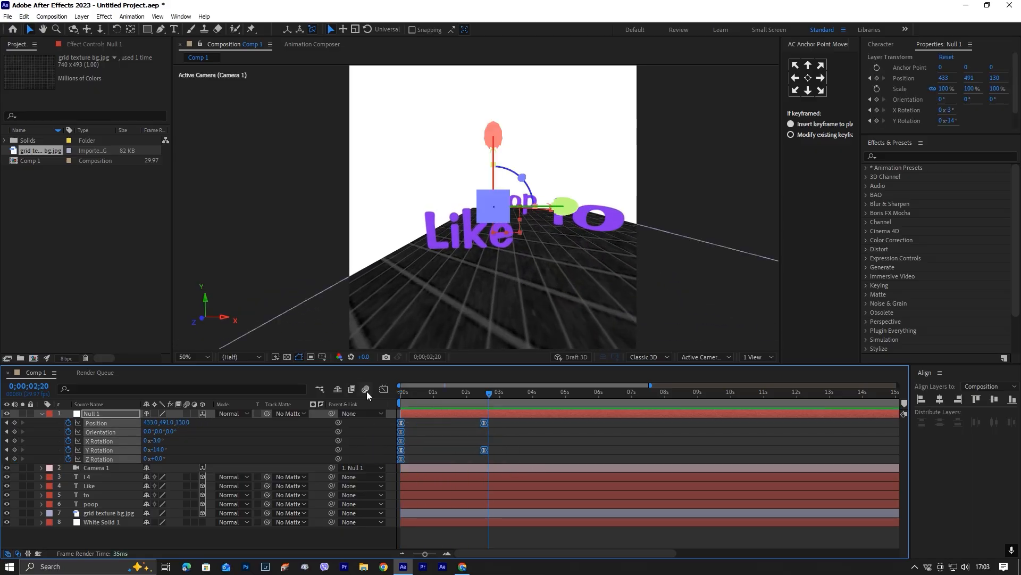
pyautogui.moveTo(495, 520); pyautogui.dragTo(450, 514)
pyautogui.click(384, 389)
pyautogui.press('space')
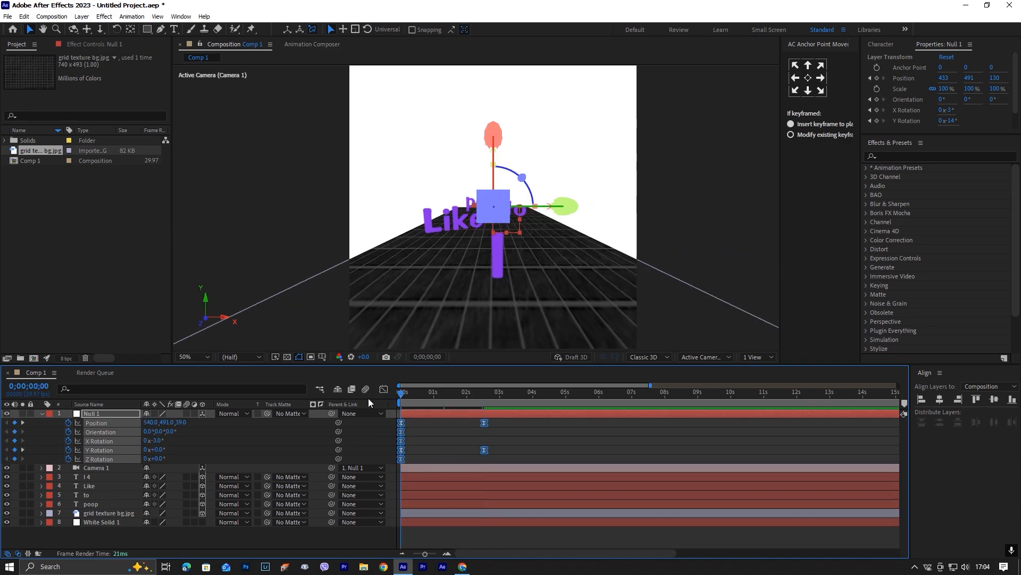
pyautogui.click(526, 451)
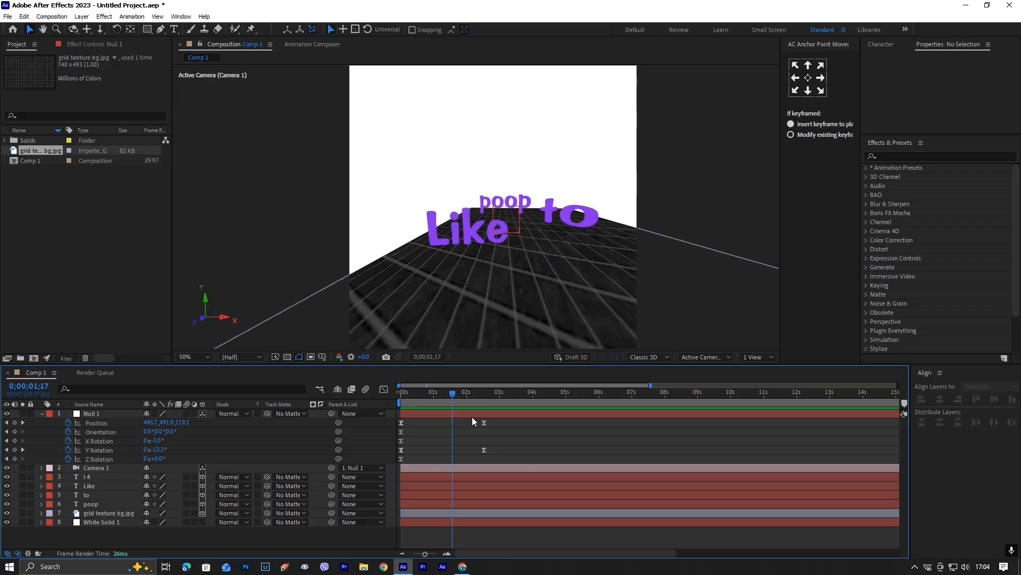
# Set Null 1's Z position to about 162 on the end keyframe at 0;00;02;16 and preview the move.
pyautogui.moveTo(465, 394); pyautogui.dragTo(484, 397)
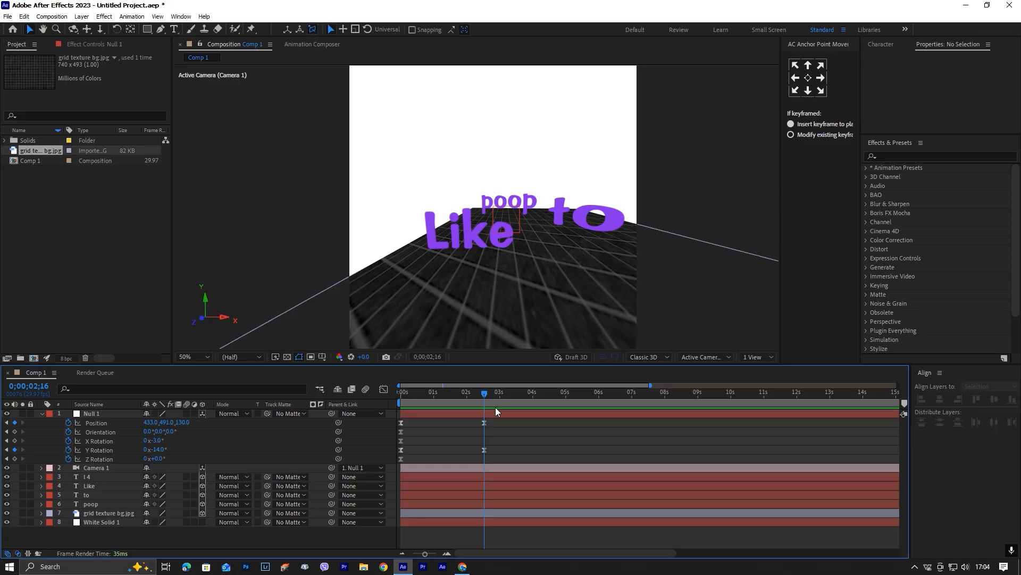
pyautogui.moveTo(184, 422); pyautogui.dragTo(205, 421)
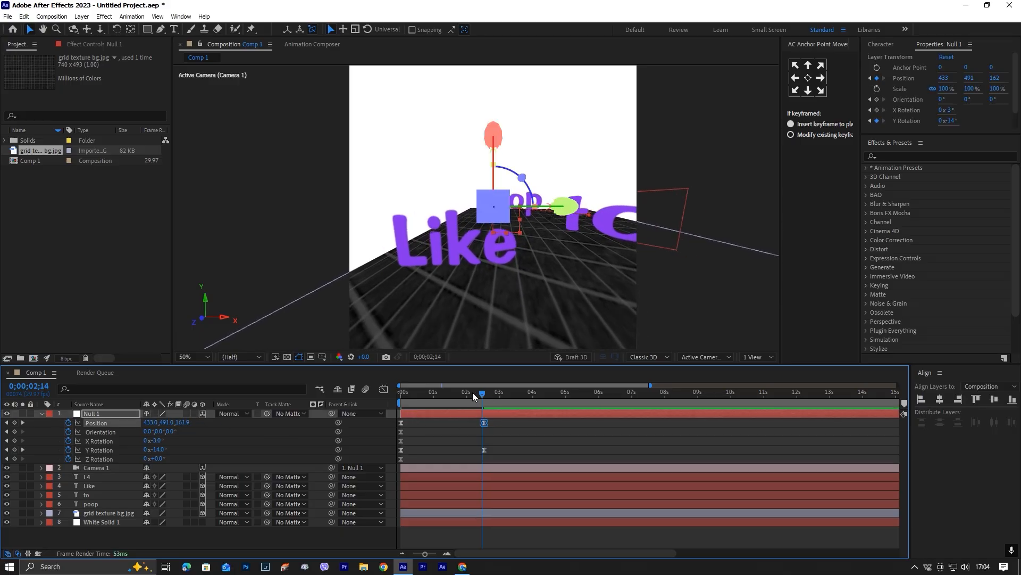
pyautogui.press('space')
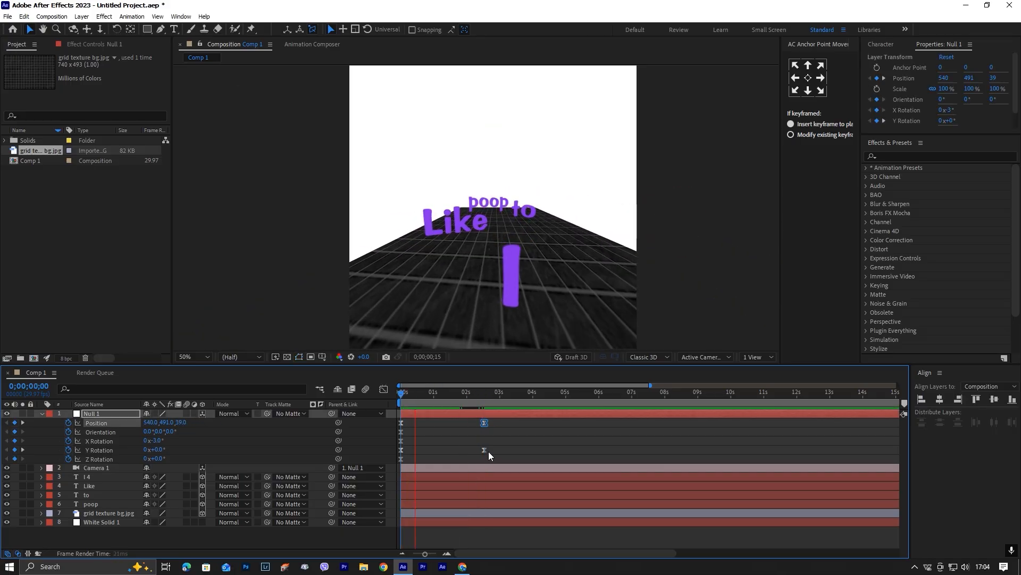
pyautogui.click(479, 506)
# Duplicate Null 1 and delete all keyframes from the duplicate.
pyautogui.click(471, 416)
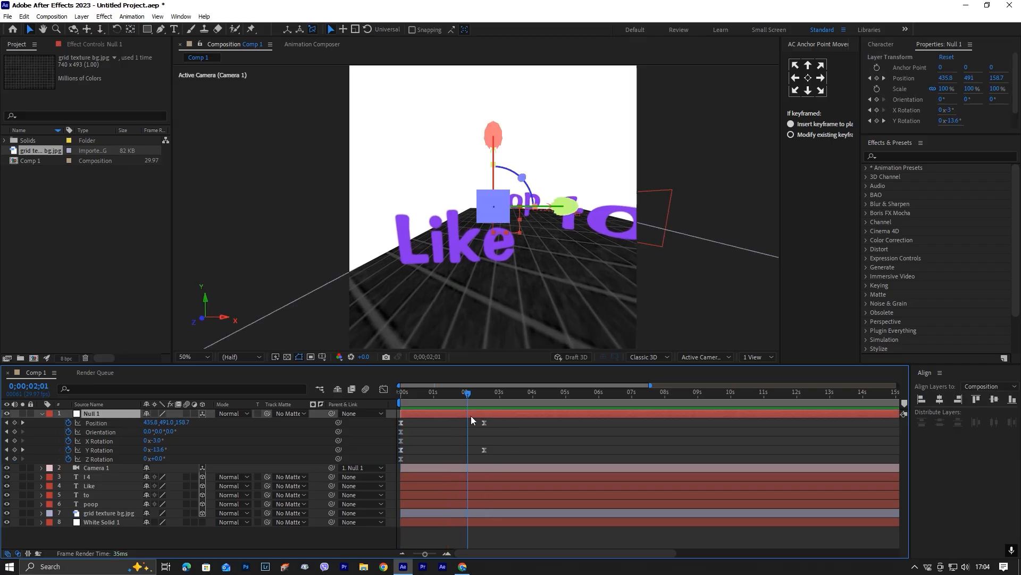
pyautogui.hotkey('ctrl', 'd')
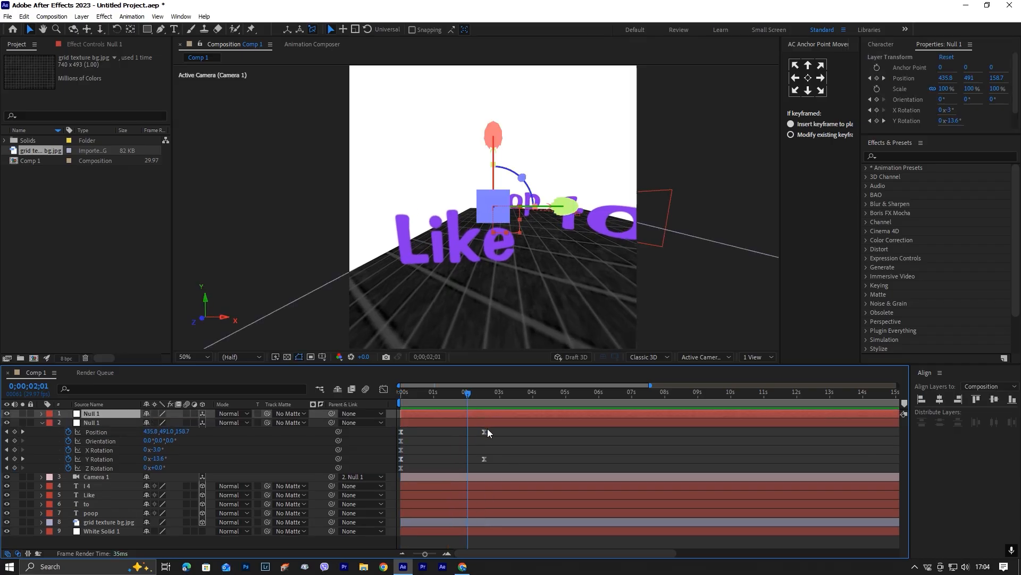
pyautogui.press('u')
pyautogui.moveTo(499, 458); pyautogui.dragTo(371, 425)
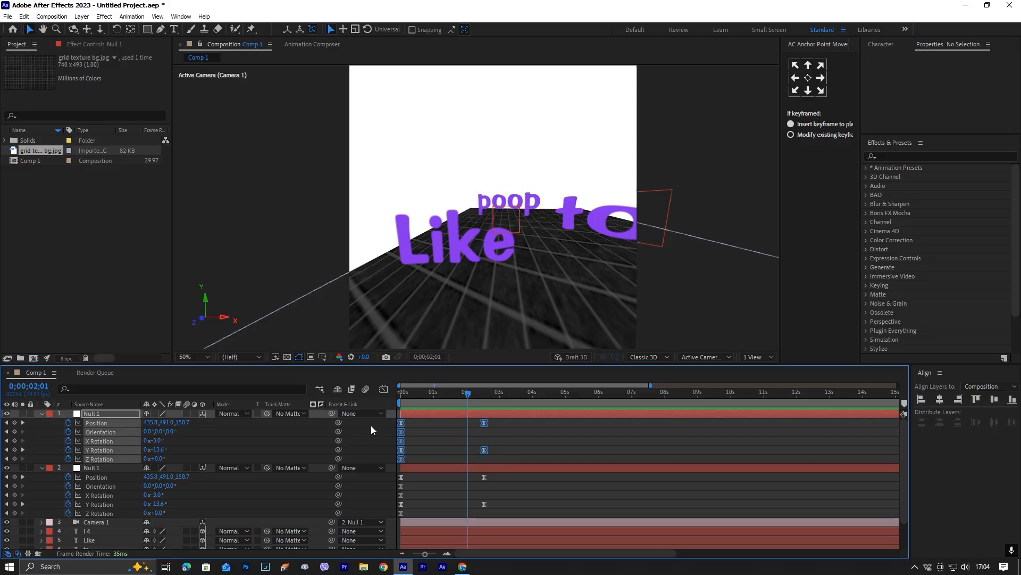
pyautogui.press('Delete')
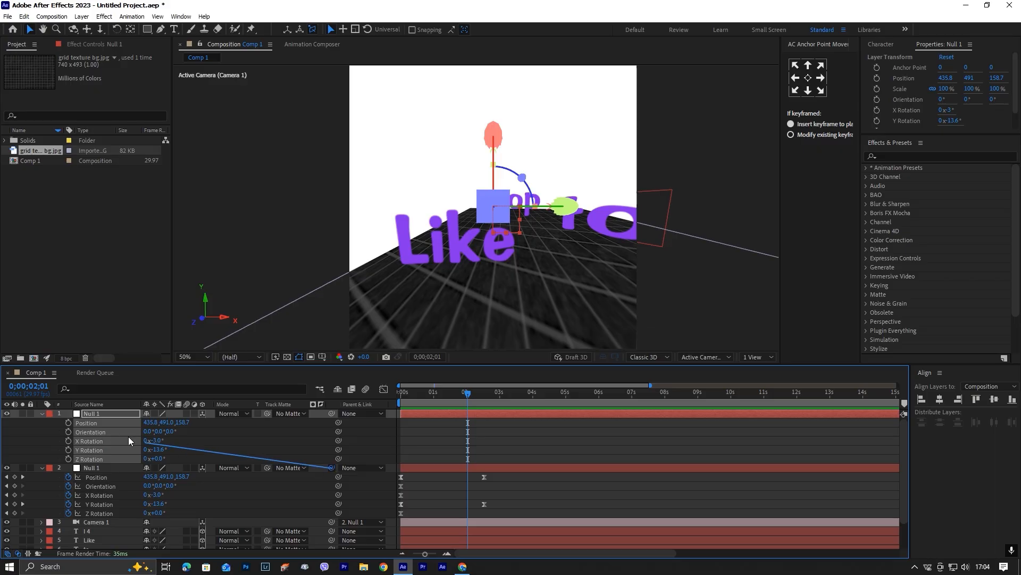
# Parent the original null to the duplicate and keyframe the duplicate's Position, Orientation and all rotations at 0;00;02;01.
pyautogui.moveTo(128, 440); pyautogui.dragTo(98, 414)
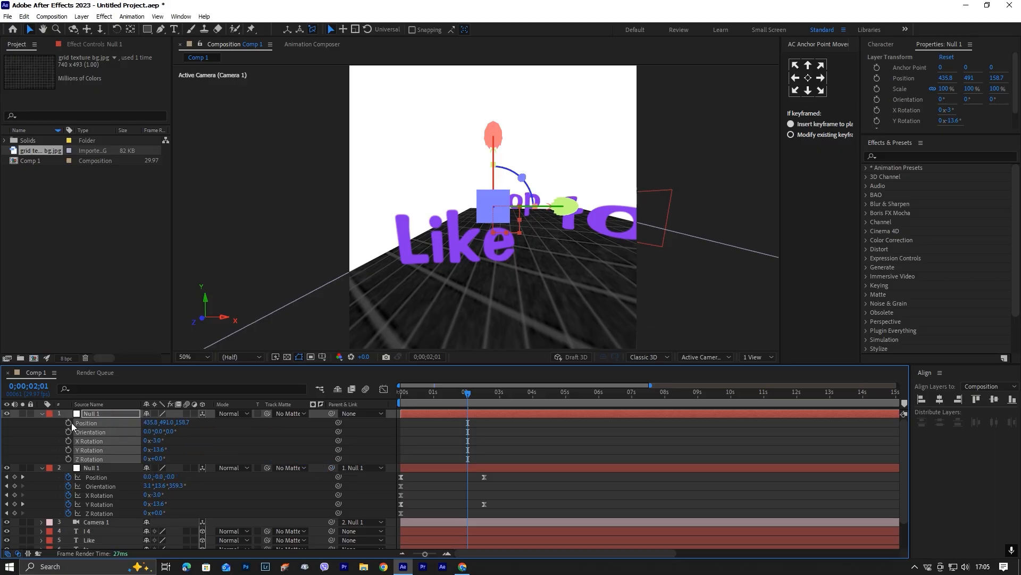
pyautogui.click(498, 448)
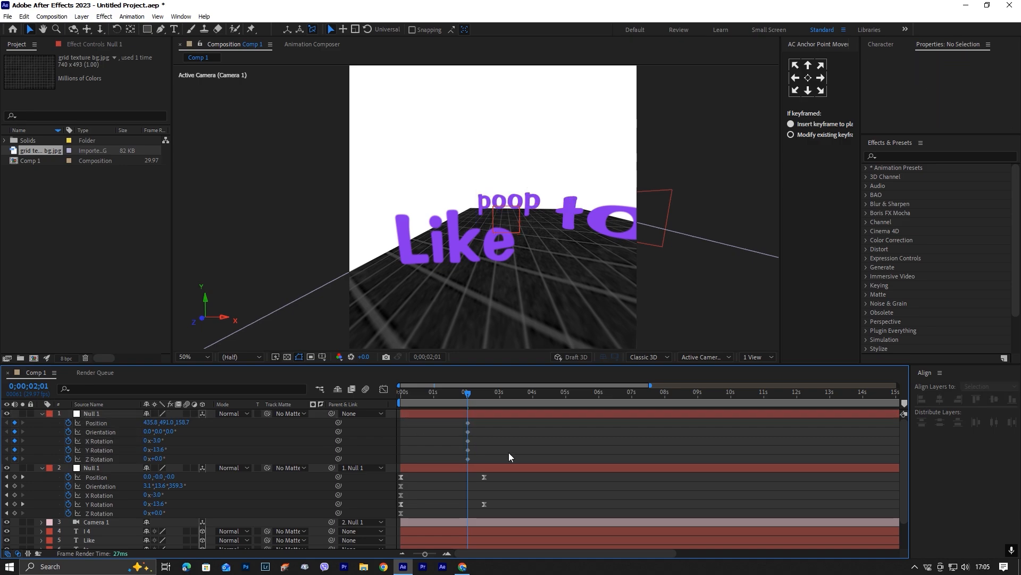
# At 0;00;03;26, set the duplicate null's position to X 672.8, Z 242.7 and its Y Rotation to 9.4°.
pyautogui.click(500, 395)
pyautogui.moveTo(500, 395); pyautogui.dragTo(530, 395)
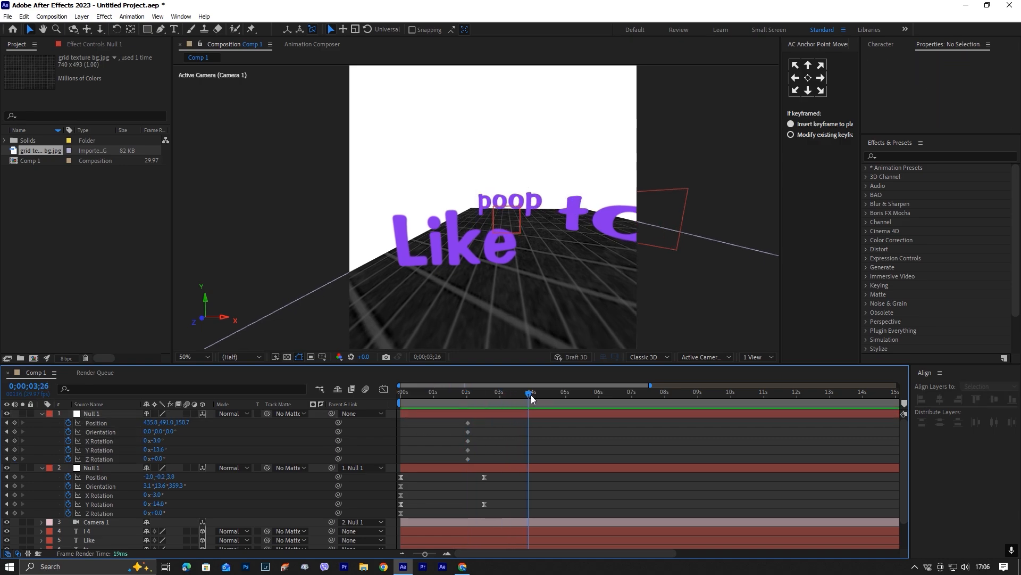
pyautogui.moveTo(189, 421); pyautogui.dragTo(225, 419)
pyautogui.moveTo(149, 423); pyautogui.dragTo(234, 417)
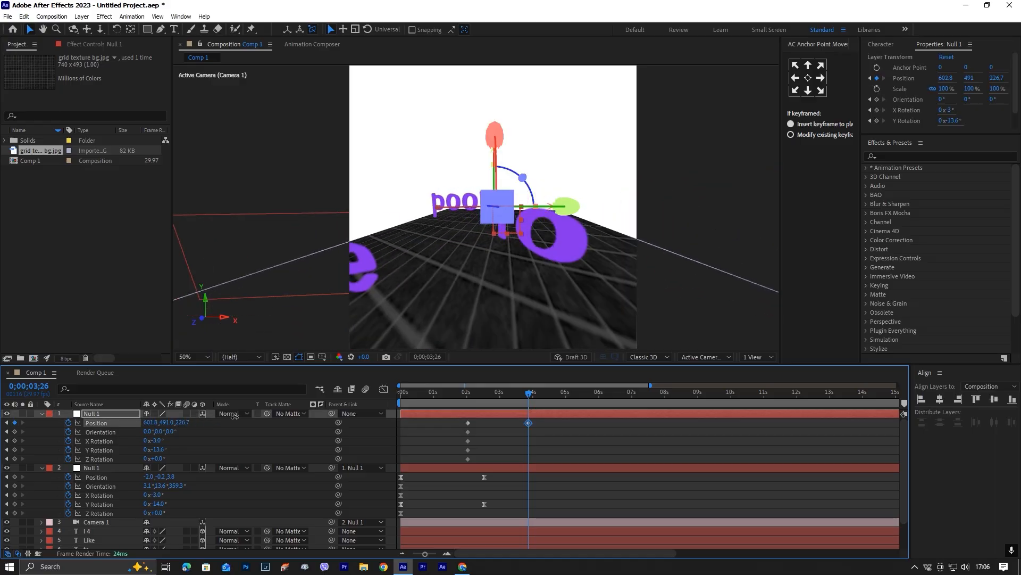
pyautogui.moveTo(160, 452); pyautogui.dragTo(183, 422)
# Apply Easy Ease to the duplicate null's keyframes and lengthen their closing ease in the Graph Editor.
pyautogui.moveTo(547, 457); pyautogui.dragTo(446, 419)
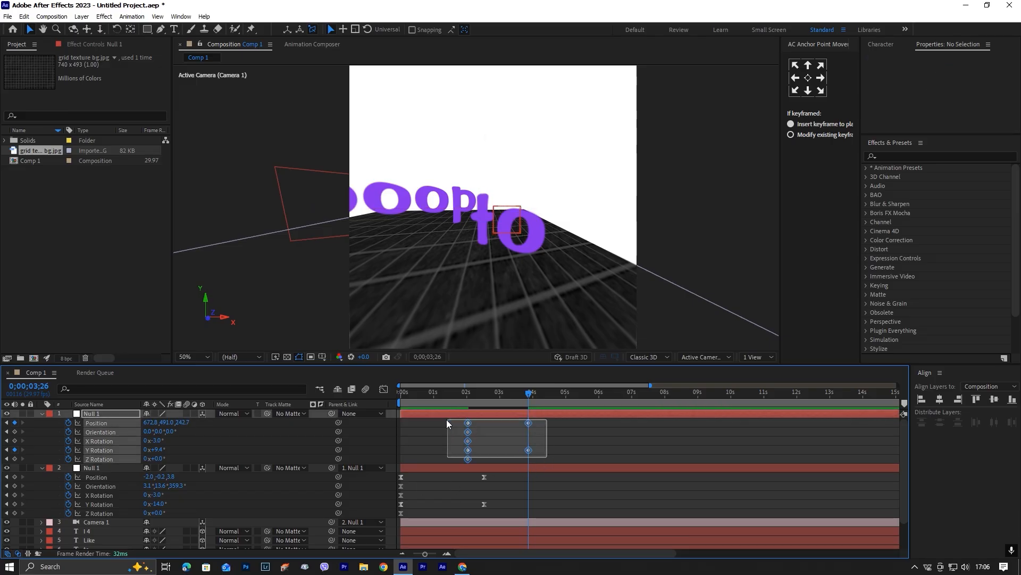
pyautogui.press('F9')
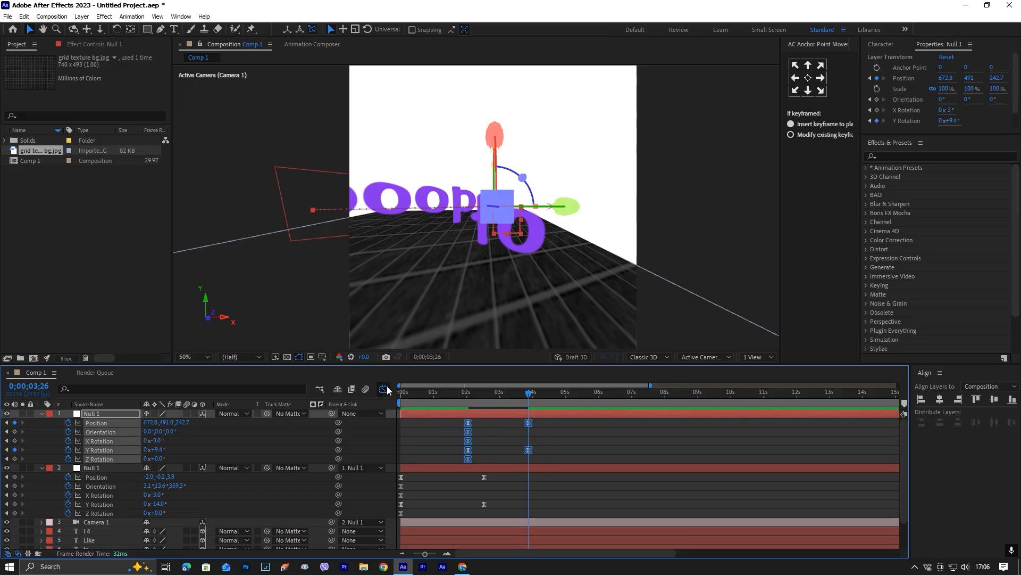
pyautogui.click(383, 389)
pyautogui.click(518, 521)
pyautogui.moveTo(519, 521); pyautogui.dragTo(505, 520)
pyautogui.click(385, 389)
pyautogui.press('Home')
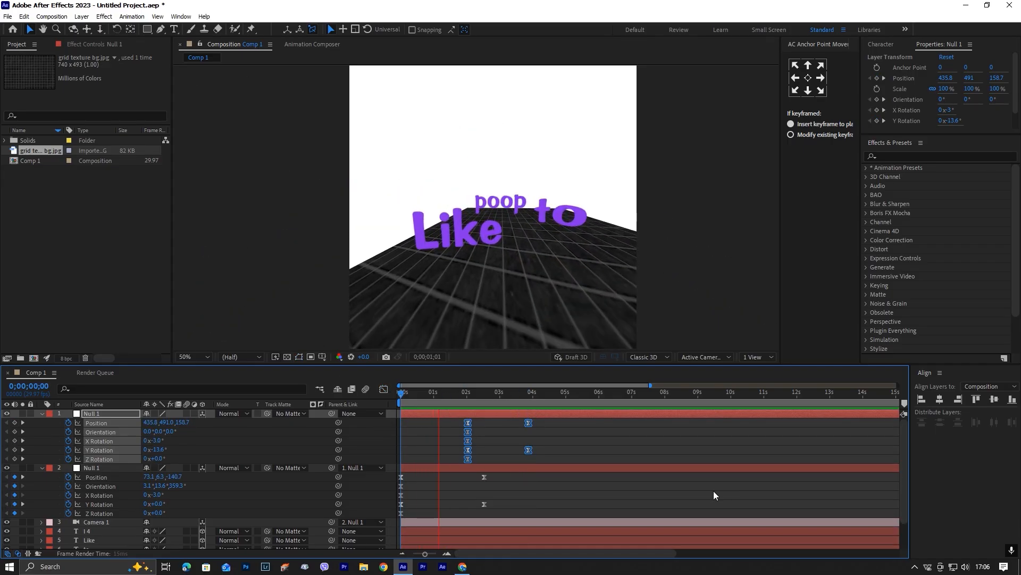
# Shift the original null's end keyframes to about 2 s and the duplicate's keyframes so they start at about 1.5 s.
pyautogui.click(506, 488)
pyautogui.moveTo(504, 510); pyautogui.dragTo(469, 477)
pyautogui.click(524, 484)
pyautogui.moveTo(540, 462); pyautogui.dragTo(447, 424)
pyautogui.moveTo(486, 394); pyautogui.dragTo(381, 414)
pyautogui.press('space')
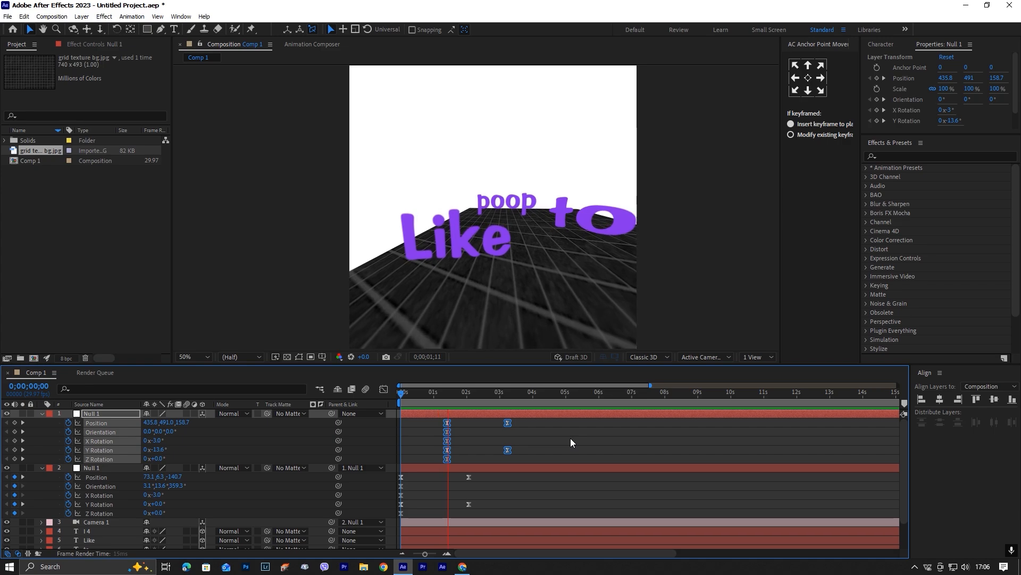
# Move the duplicate null's end keyframes to about 3 s and preview the animation from the start.
pyautogui.press('space')
pyautogui.moveTo(525, 453); pyautogui.dragTo(377, 419)
pyautogui.press('space')
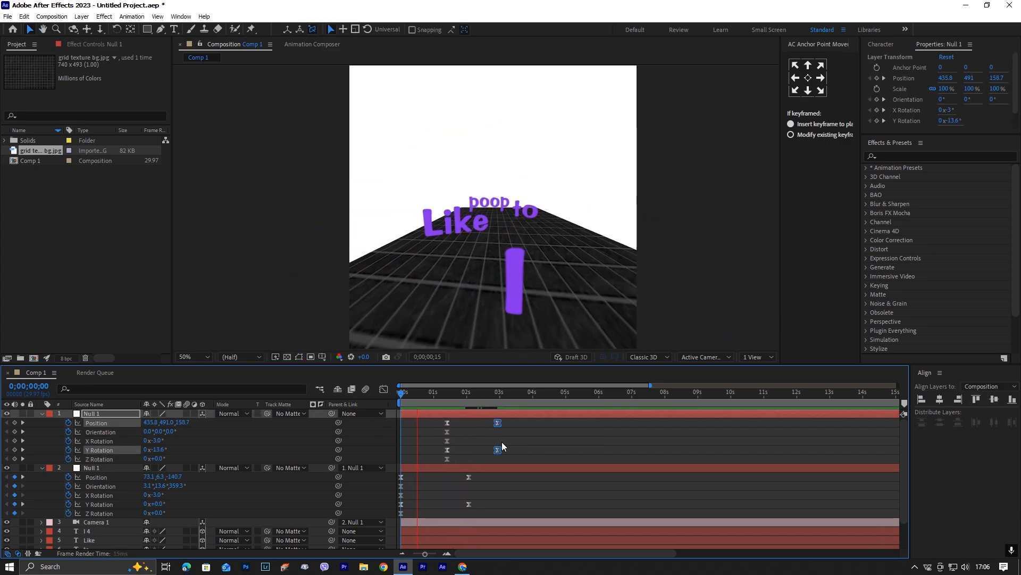
# Stop the preview and set the "poop" text layer's Z position to 225.
pyautogui.press('space')
pyautogui.scroll(-3, 522, 479)
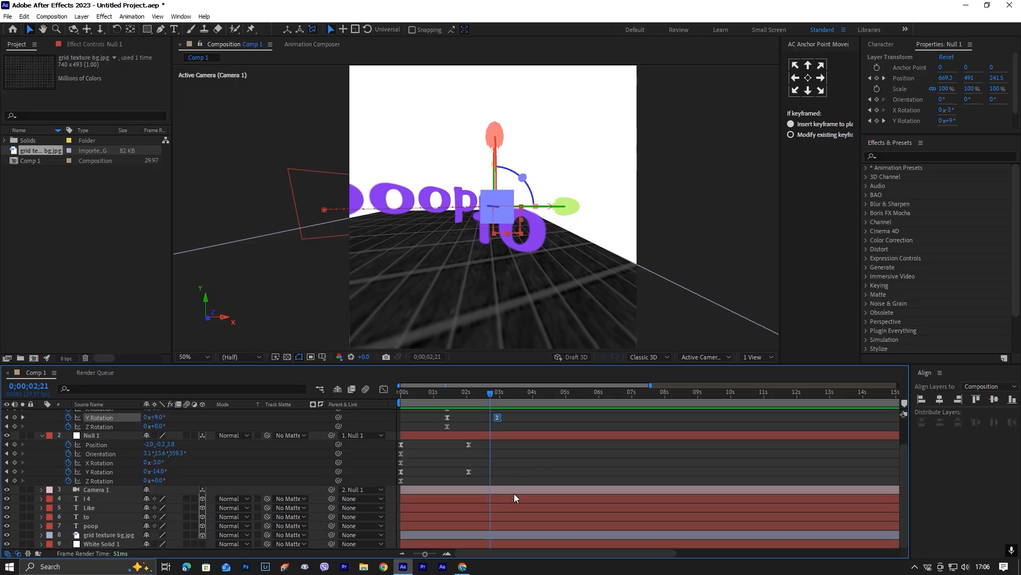
pyautogui.click(524, 525)
pyautogui.press('p')
pyautogui.moveTo(186, 534); pyautogui.dragTo(200, 534)
pyautogui.click(563, 470)
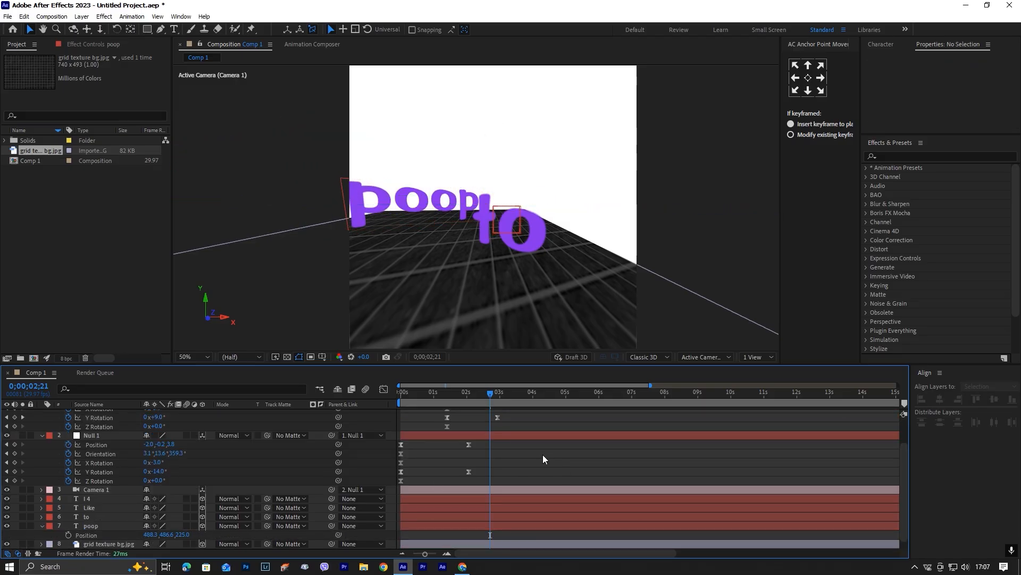
# Duplicate the top null and replace the copy's keyframes with Position, Orientation and X, Y and Z Rotation keyframes at 0;00;02;13.
pyautogui.scroll(2, 542, 455)
pyautogui.click(527, 412)
pyautogui.hotkey('ctrl', 'd')
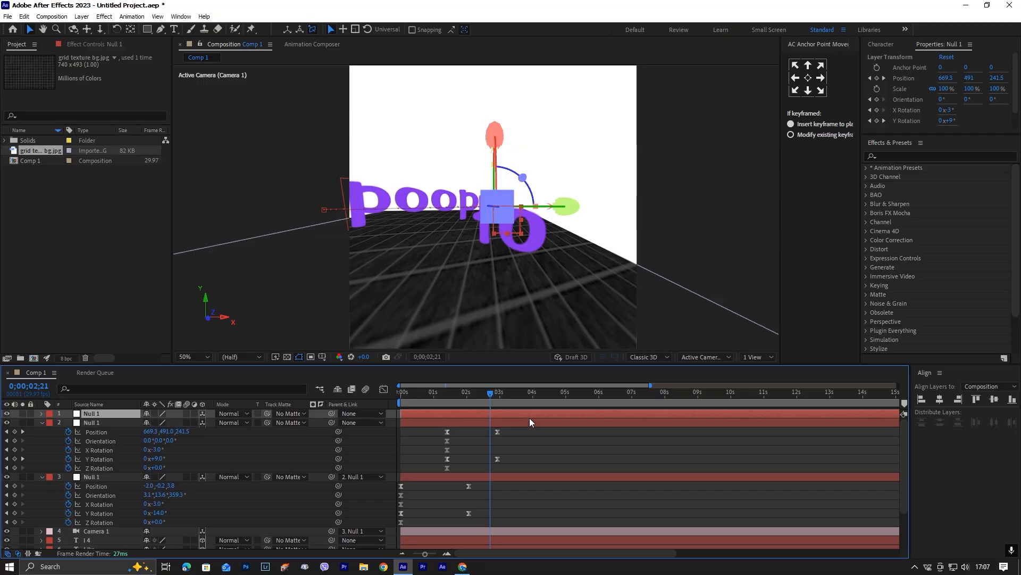
pyautogui.press('u')
pyautogui.moveTo(508, 462); pyautogui.dragTo(391, 413)
pyautogui.press('Delete')
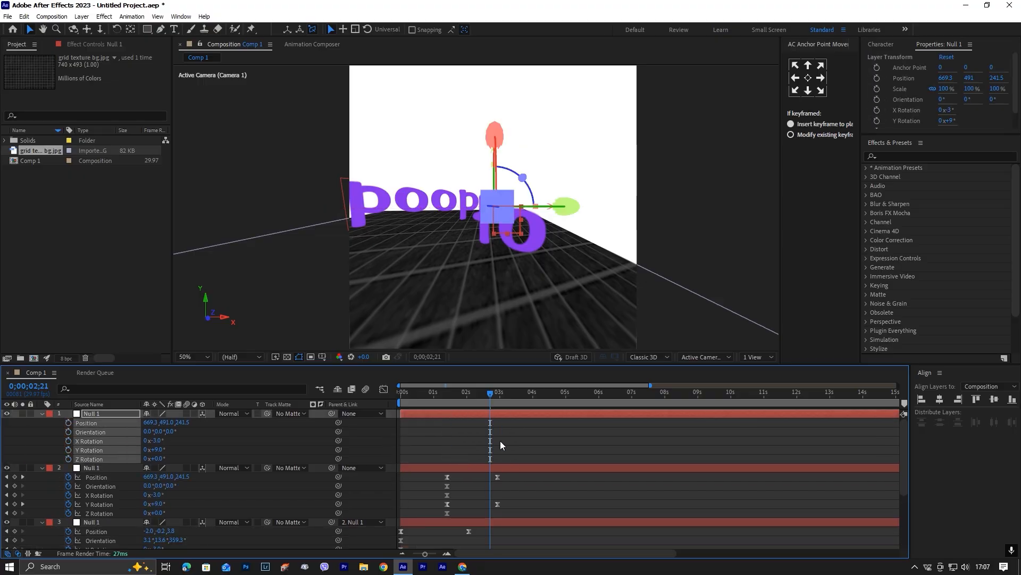
pyautogui.moveTo(490, 395); pyautogui.dragTo(481, 395)
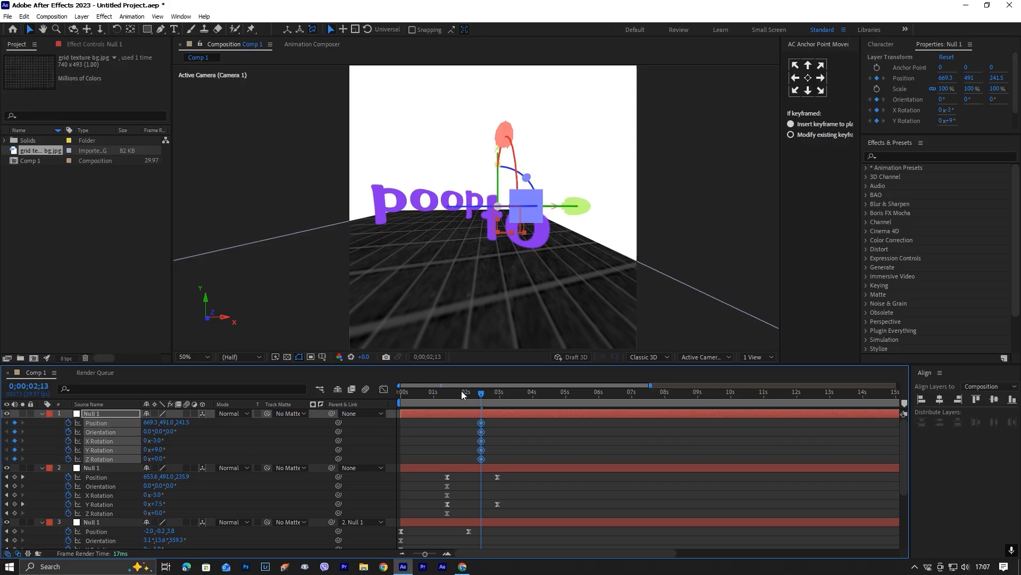
# Go to 0;00;03;27, undo the trial Z move of the new null, and parent the previous top null to it.
pyautogui.moveTo(481, 392); pyautogui.dragTo(530, 399)
pyautogui.moveTo(185, 423); pyautogui.dragTo(230, 421)
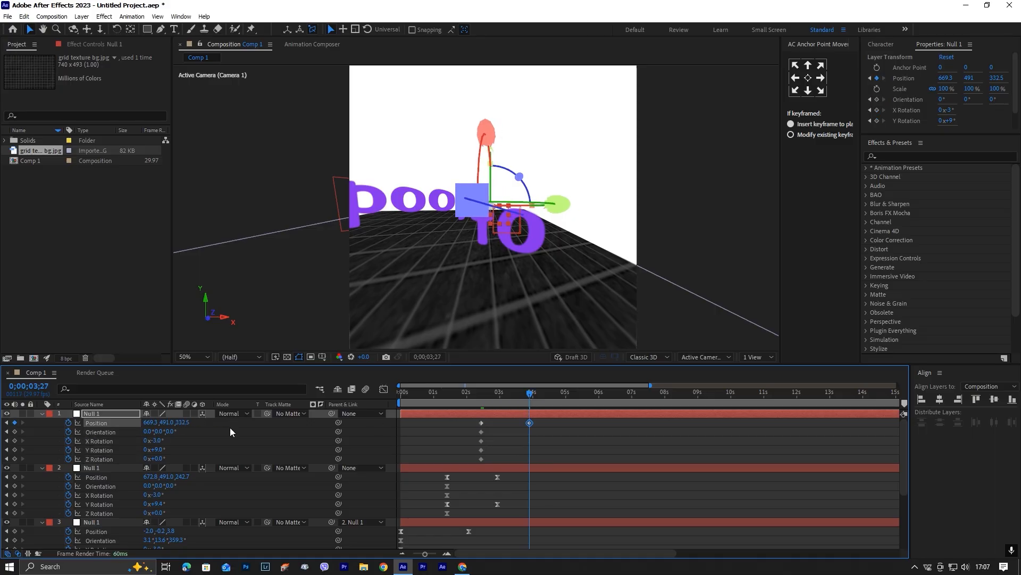
pyautogui.hotkey('ctrl', 'z')
pyautogui.keyDown('ctrl'); pyautogui.click(335, 470); pyautogui.keyUp('ctrl')
pyautogui.moveTo(335, 470); pyautogui.dragTo(106, 414)
pyautogui.click(488, 451)
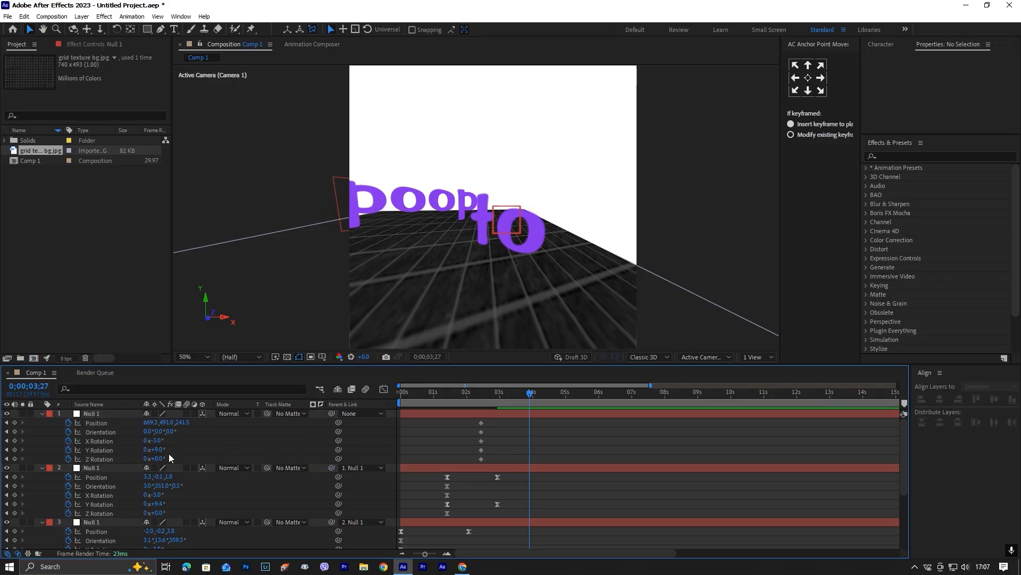
# At 0;00;03;27, set the new null's position to X 461.3, Z 341.5 and its Y Rotation to -7°, and preview from the start.
pyautogui.moveTo(183, 423); pyautogui.dragTo(60, 430)
pyautogui.moveTo(160, 450); pyautogui.dragTo(184, 424)
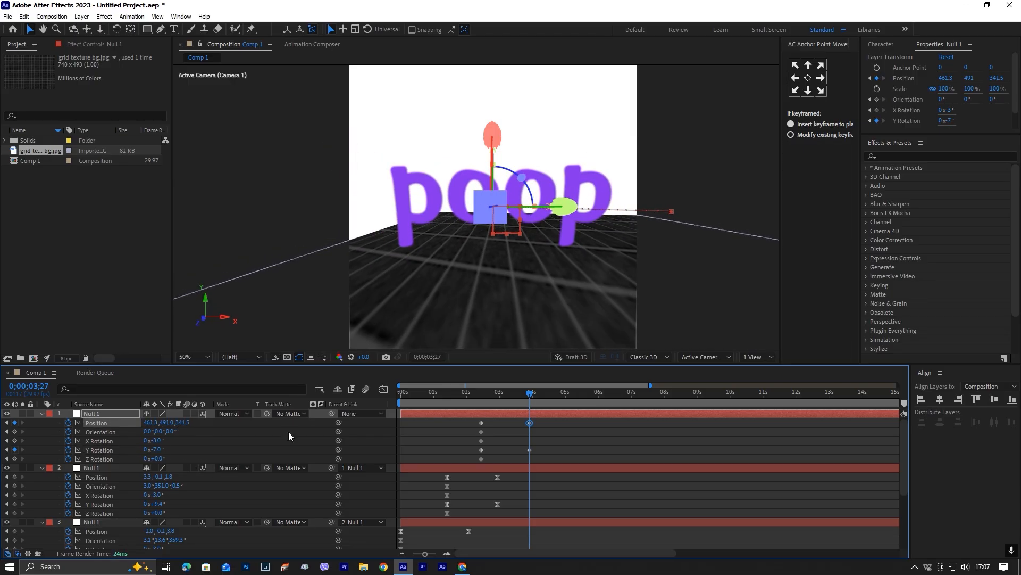
pyautogui.moveTo(530, 394); pyautogui.dragTo(412, 418)
pyautogui.press('space')
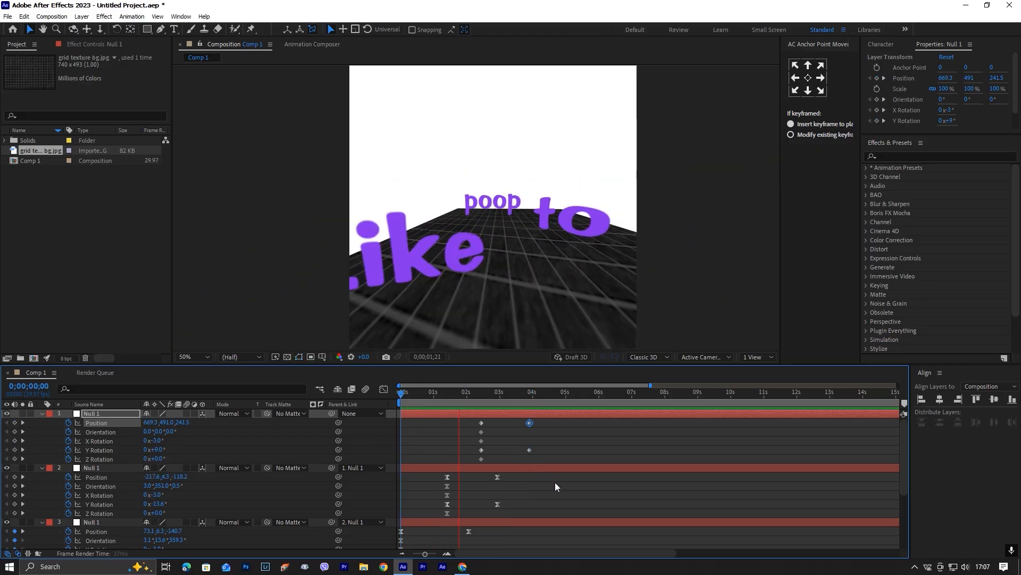
pyautogui.press('space')
# Apply Easy Ease to all of the new null's keyframes and lengthen their closing ease in the Graph Editor.
pyautogui.moveTo(552, 452); pyautogui.dragTo(450, 421)
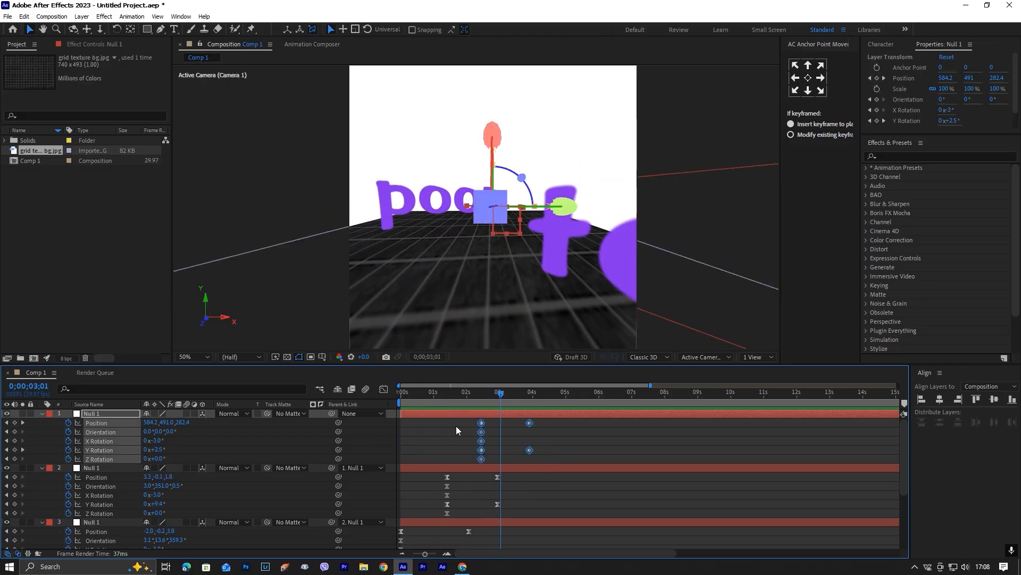
pyautogui.press('F9')
pyautogui.click(384, 389)
pyautogui.moveTo(445, 478); pyautogui.dragTo(513, 521)
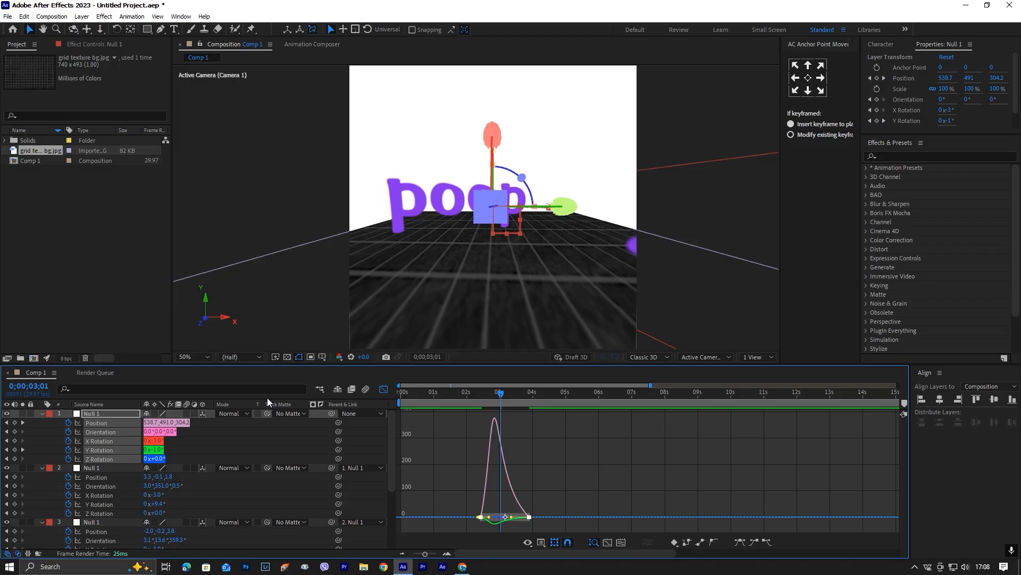
pyautogui.click(459, 452)
pyautogui.click(383, 390)
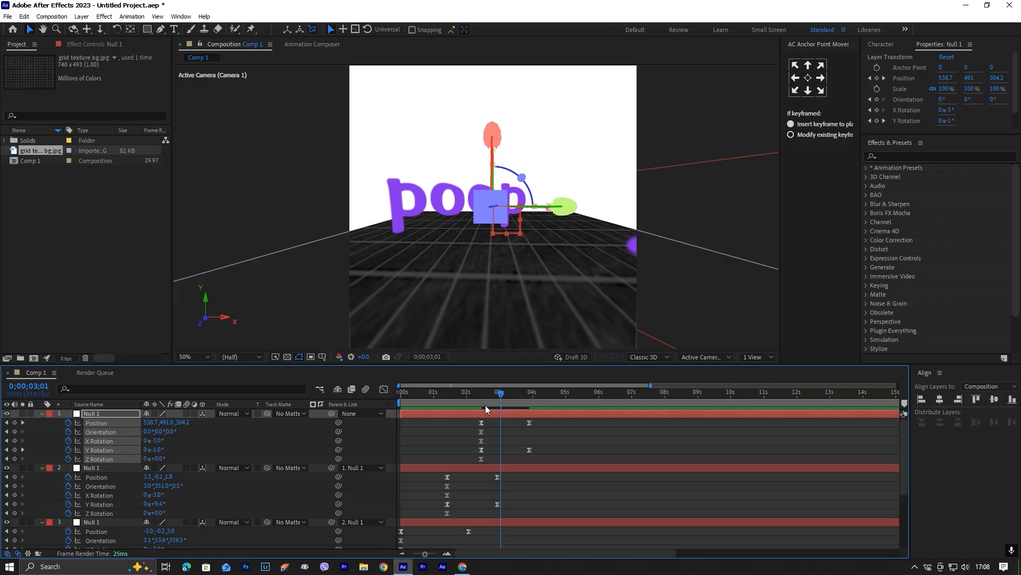
# Preview the full camera animation from the start, and deselect and collapse the layers.
pyautogui.moveTo(503, 393); pyautogui.dragTo(356, 430)
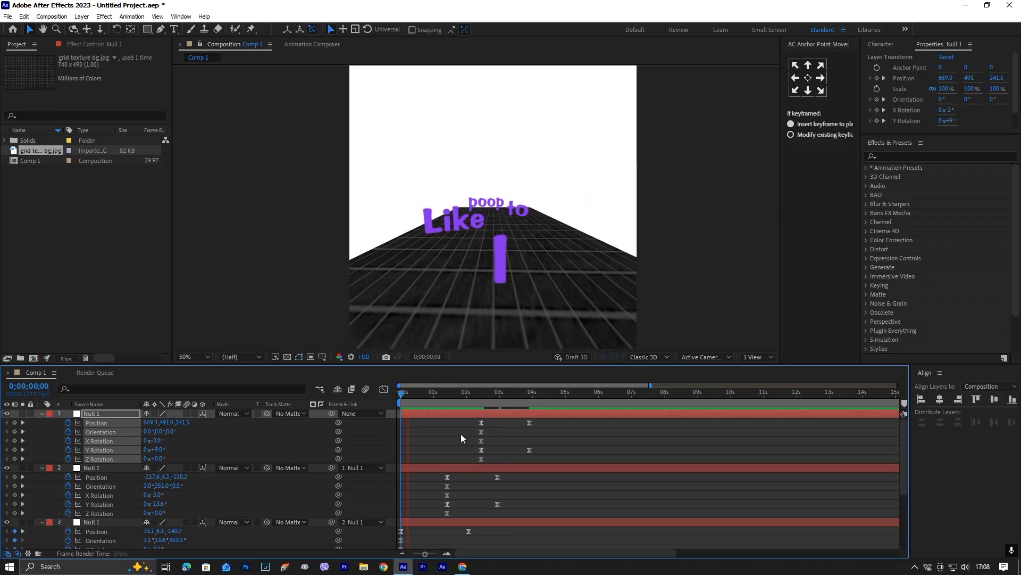
pyautogui.press('space')
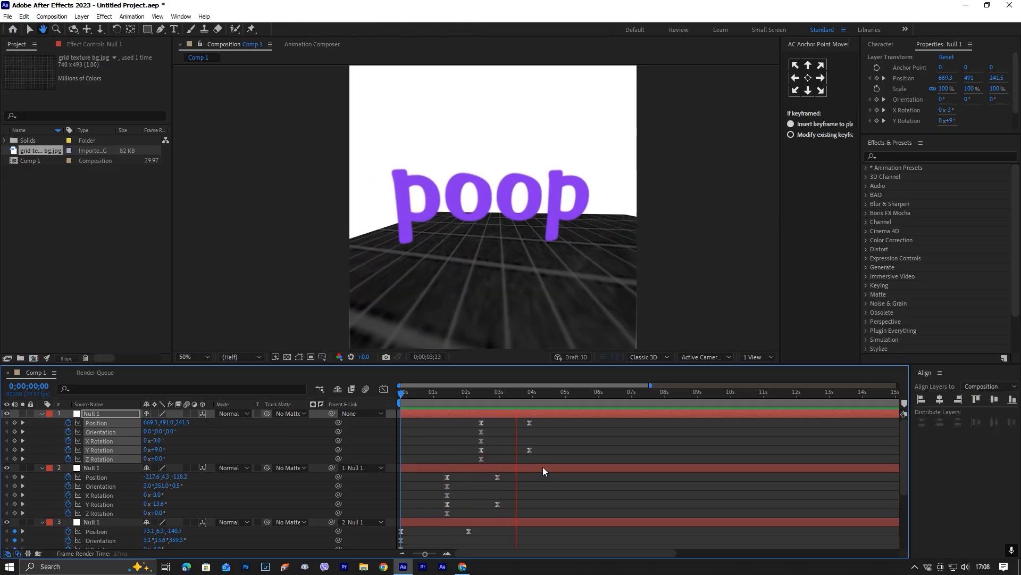
pyautogui.press('space')
pyautogui.press('F2')
pyautogui.press('u')
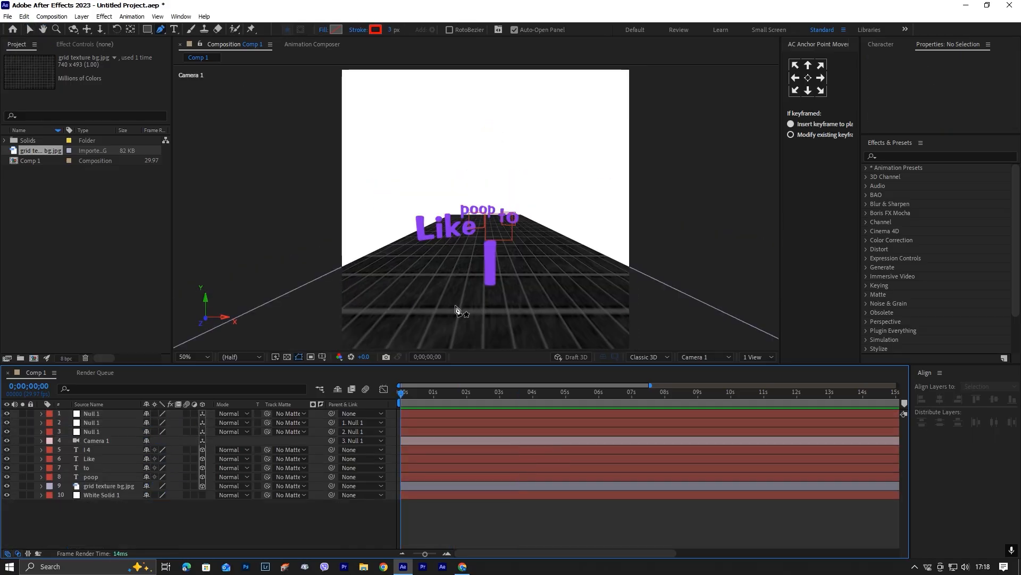
# Draw an S-shaped Pen path from the foreground floor up past the words and set its fill to None.
pyautogui.click(499, 320)
pyautogui.moveTo(475, 255); pyautogui.dragTo(512, 216)
pyautogui.moveTo(485, 172)
pyautogui.mouseDown()
pyautogui.moveTo(475, 153)
pyautogui.moveTo(485, 161)
pyautogui.mouseUp()
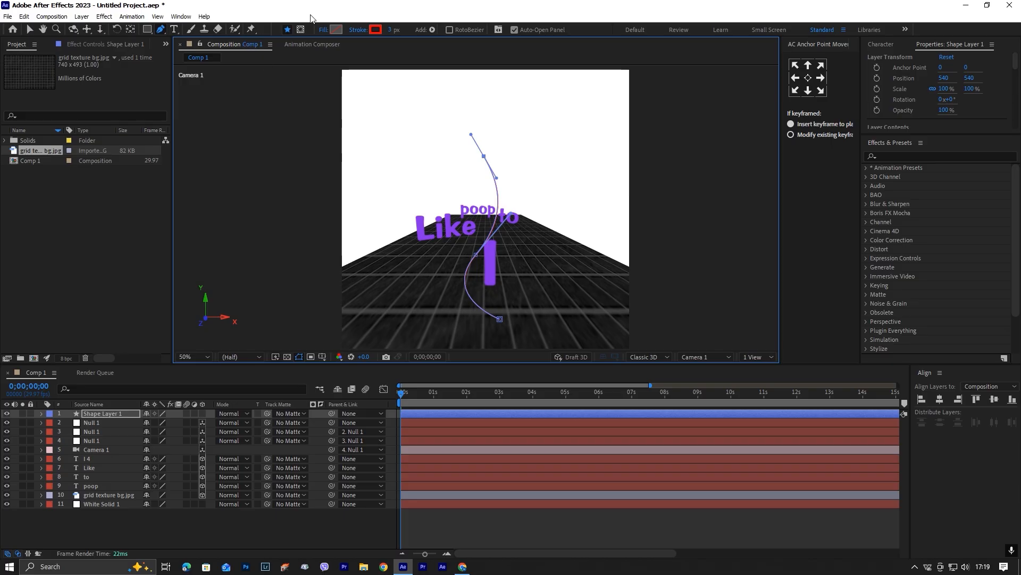
pyautogui.click(324, 30)
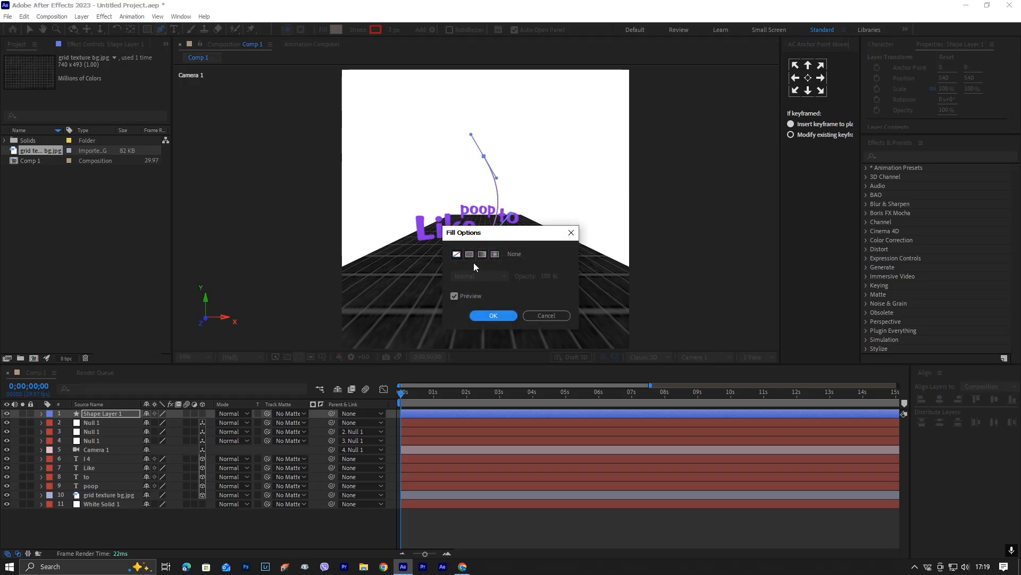
pyautogui.click(460, 257)
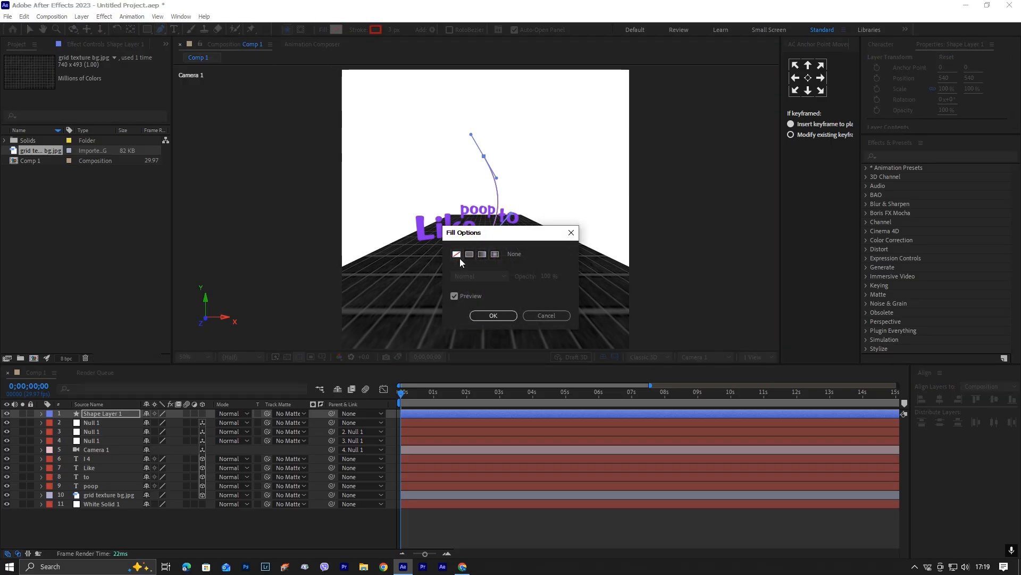
pyautogui.click(492, 316)
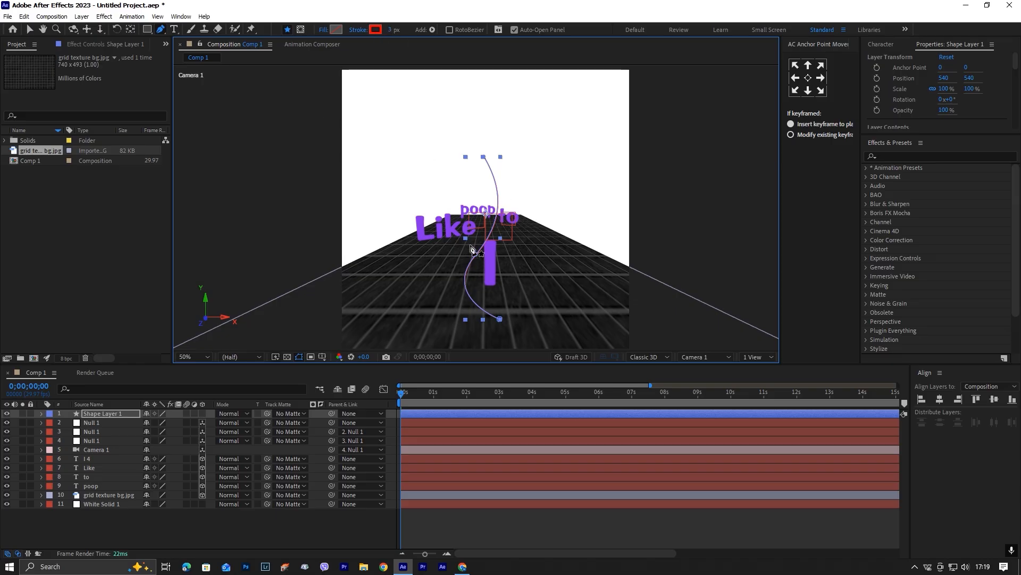
# Make the curved shape layer 3D and set its X Rotation to -75°.
pyautogui.press('v')
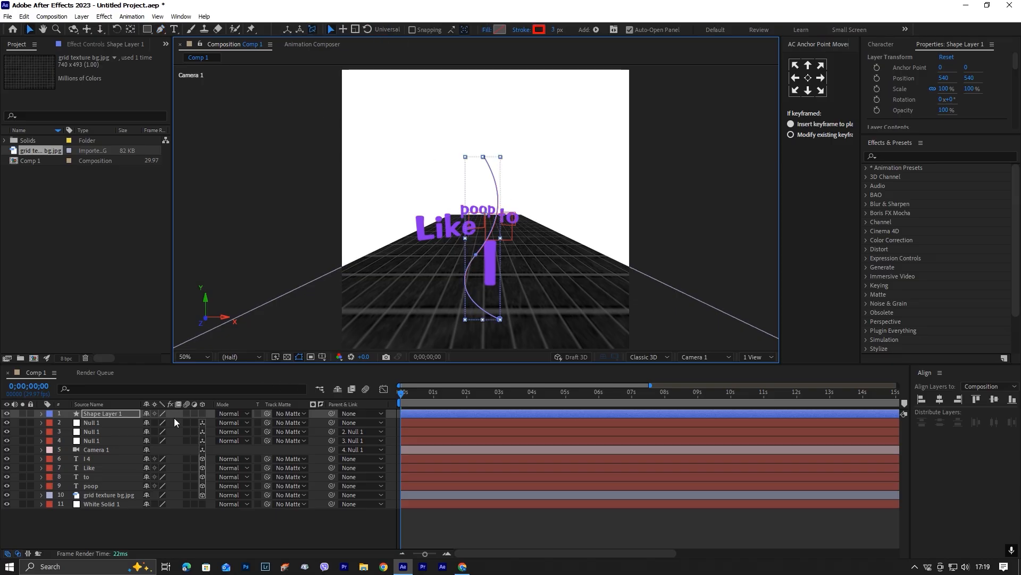
pyautogui.click(203, 414)
pyautogui.press('r')
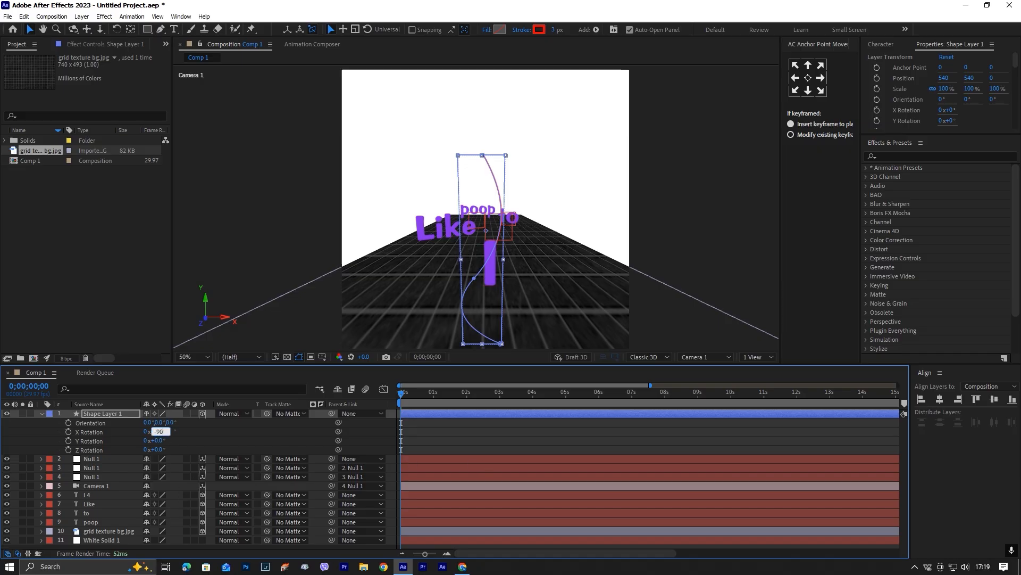
pyautogui.press('Return')
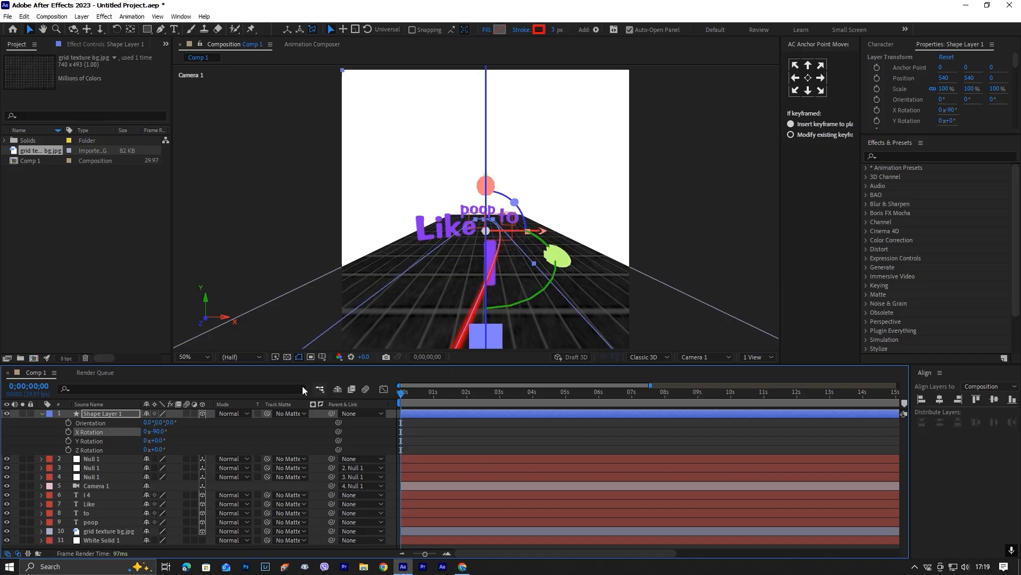
pyautogui.moveTo(161, 431); pyautogui.dragTo(169, 431)
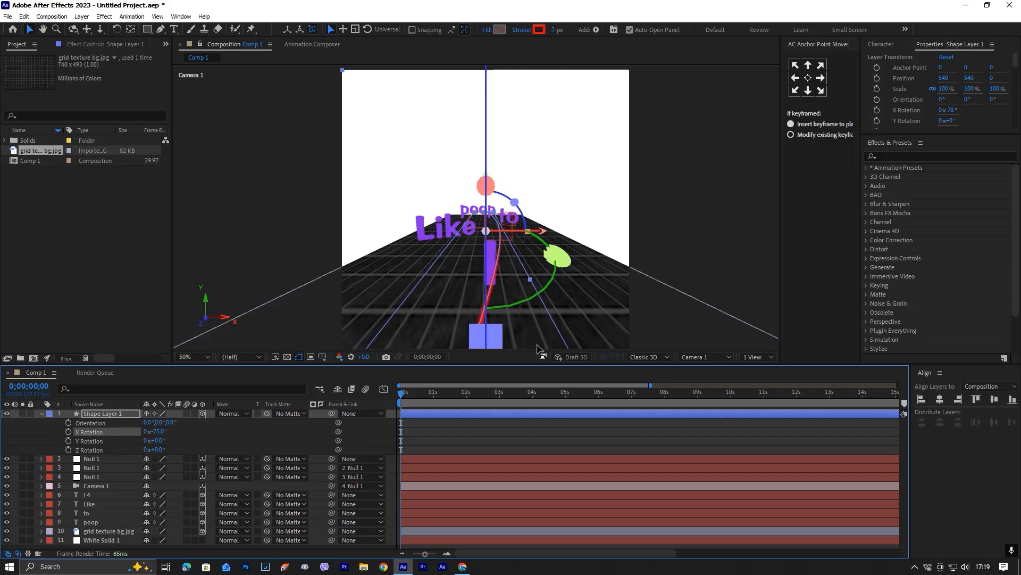
# Switch to Custom View 1 and set the shape layer's Z position to 190.
pyautogui.click(702, 356)
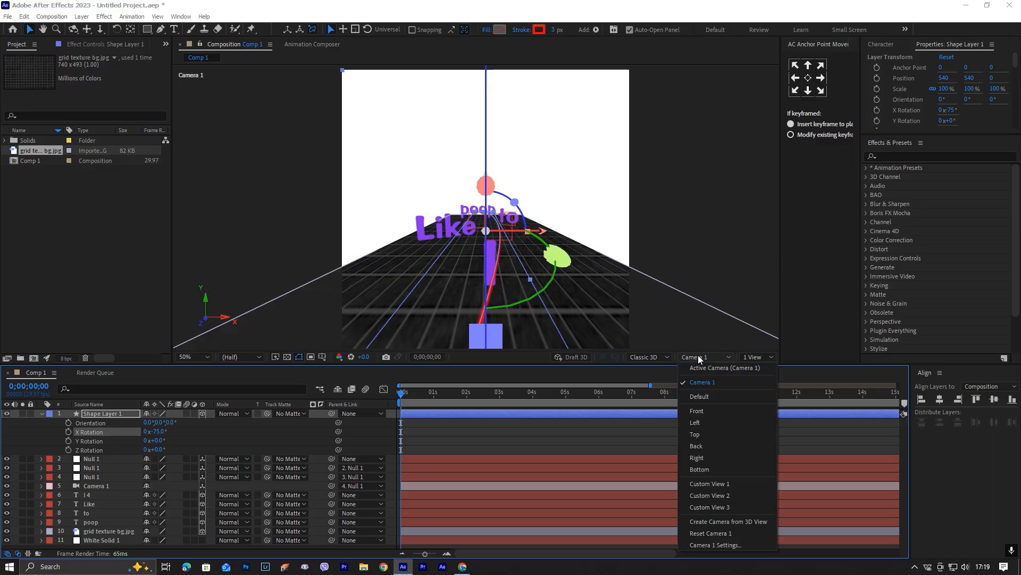
pyautogui.click(745, 486)
pyautogui.scroll(2, 582, 323)
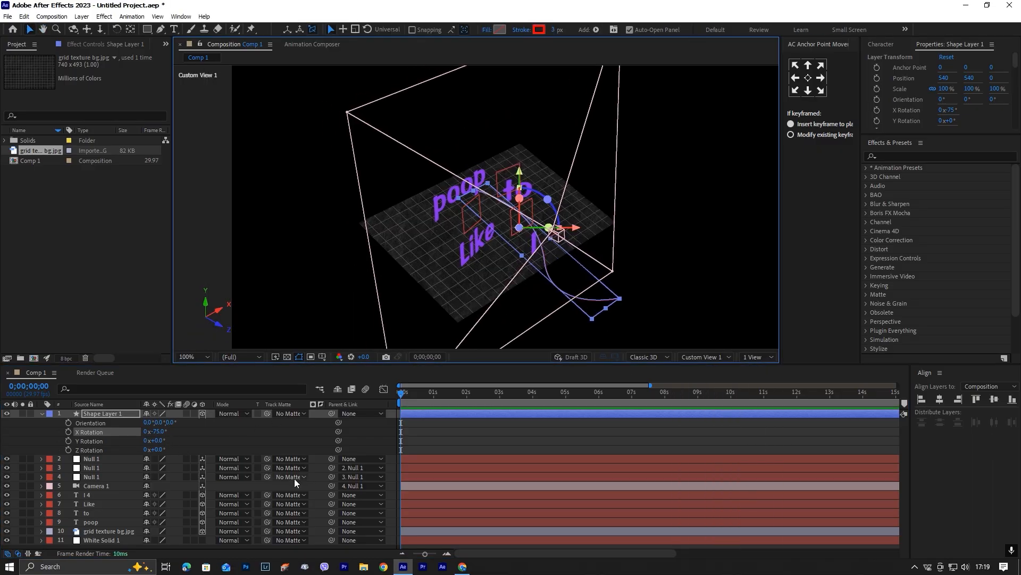
pyautogui.press('p')
pyautogui.moveTo(184, 421); pyautogui.dragTo(282, 424)
# With the Pen tool, move the path's near end beside the "I" and reshape the middle bend to pass between the words.
pyautogui.press('h')
pyautogui.scroll(4, 474, 268)
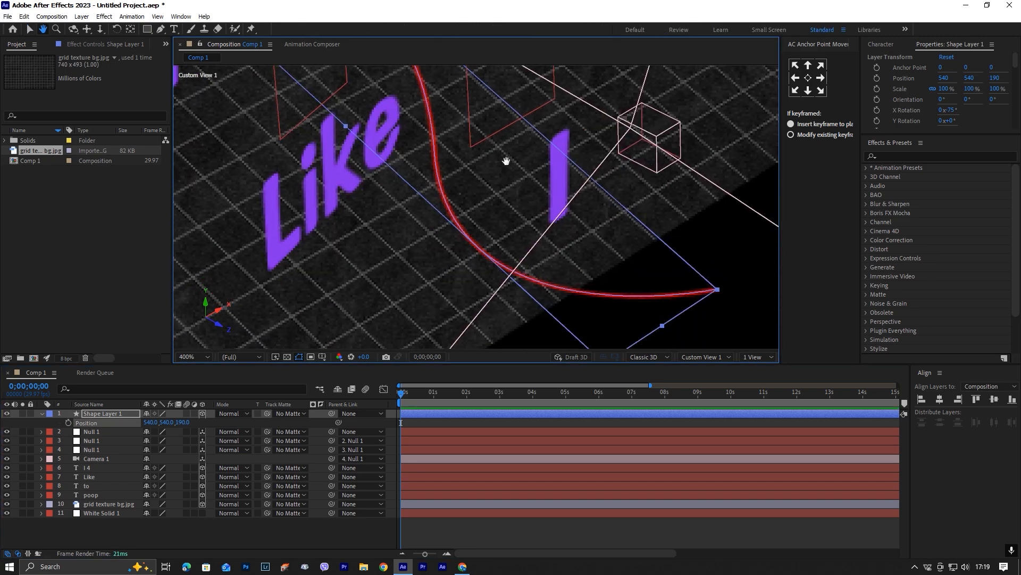
pyautogui.scroll(-3, 532, 213)
pyautogui.press('g')
pyautogui.moveTo(606, 263); pyautogui.dragTo(550, 229)
pyautogui.moveTo(471, 290); pyautogui.dragTo(480, 251)
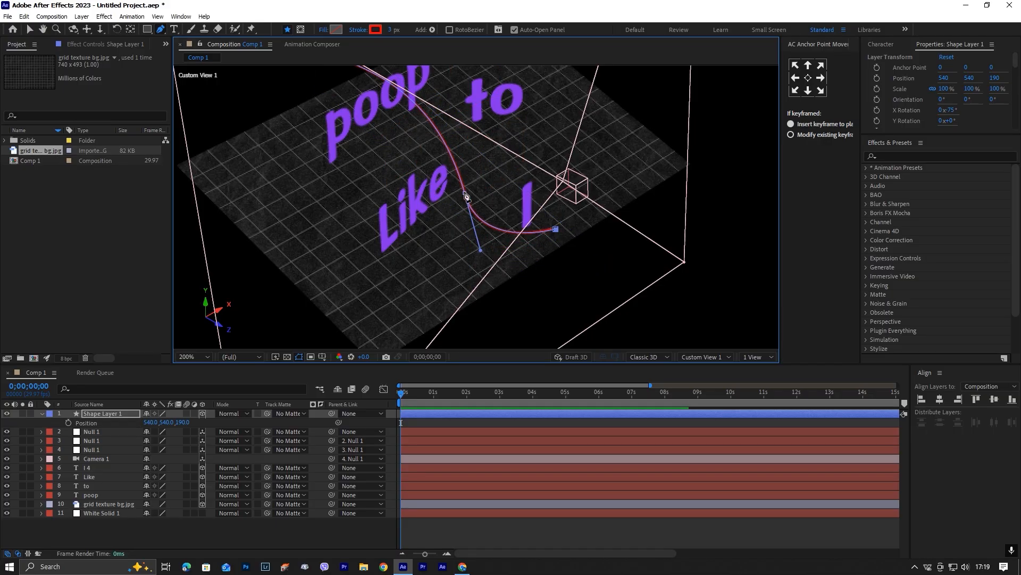
pyautogui.moveTo(464, 193); pyautogui.dragTo(461, 183)
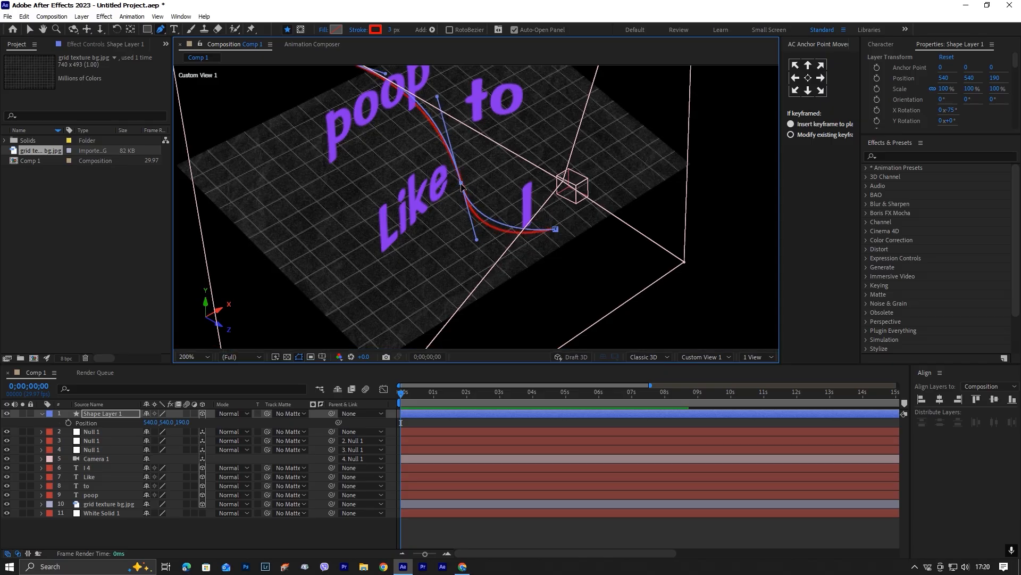
pyautogui.moveTo(477, 240); pyautogui.dragTo(479, 255)
# Move the path's far end onto the floor near "poop" and adjust its curve handle.
pyautogui.click(556, 230)
pyautogui.moveTo(430, 109); pyautogui.dragTo(497, 171)
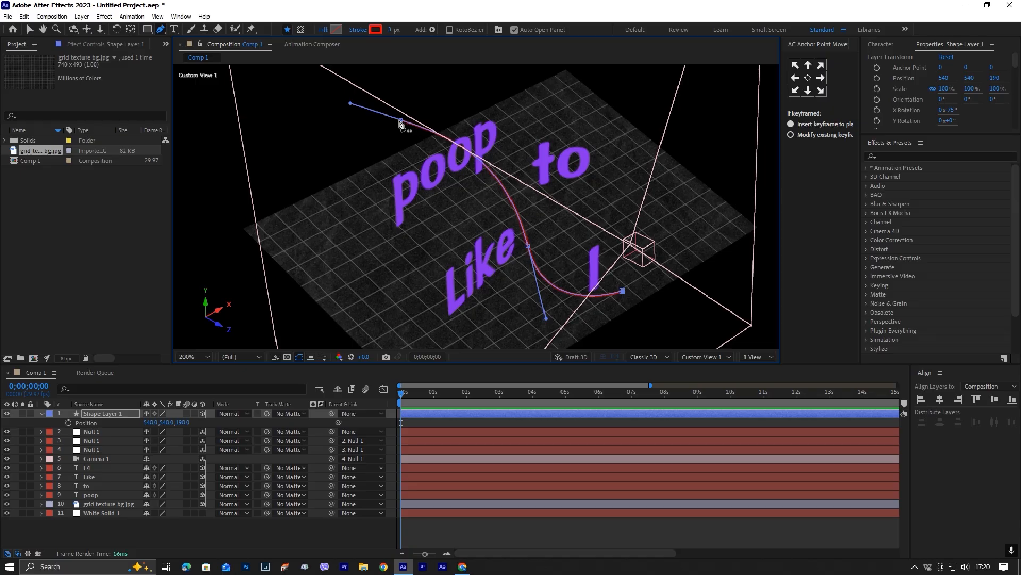
pyautogui.moveTo(401, 119); pyautogui.dragTo(452, 178)
pyautogui.moveTo(406, 155); pyautogui.dragTo(376, 154)
# In the Active Camera view, extend the path's near end below the frame's lower edge and lengthen the bend's handle.
pyautogui.click(702, 357)
pyautogui.click(702, 382)
pyautogui.click(703, 356)
pyautogui.click(705, 368)
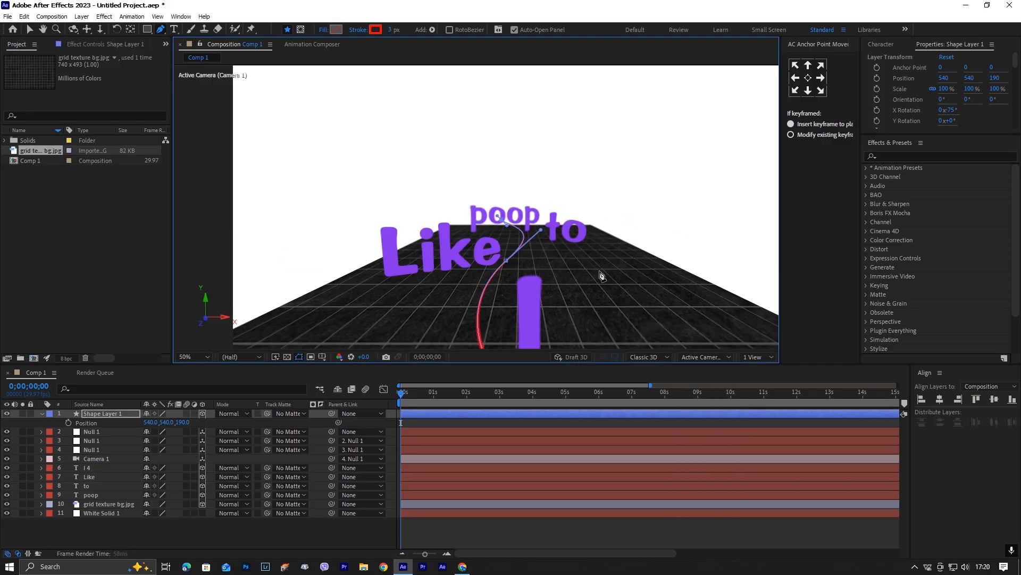
pyautogui.scroll(-6, 538, 279)
pyautogui.click(544, 422)
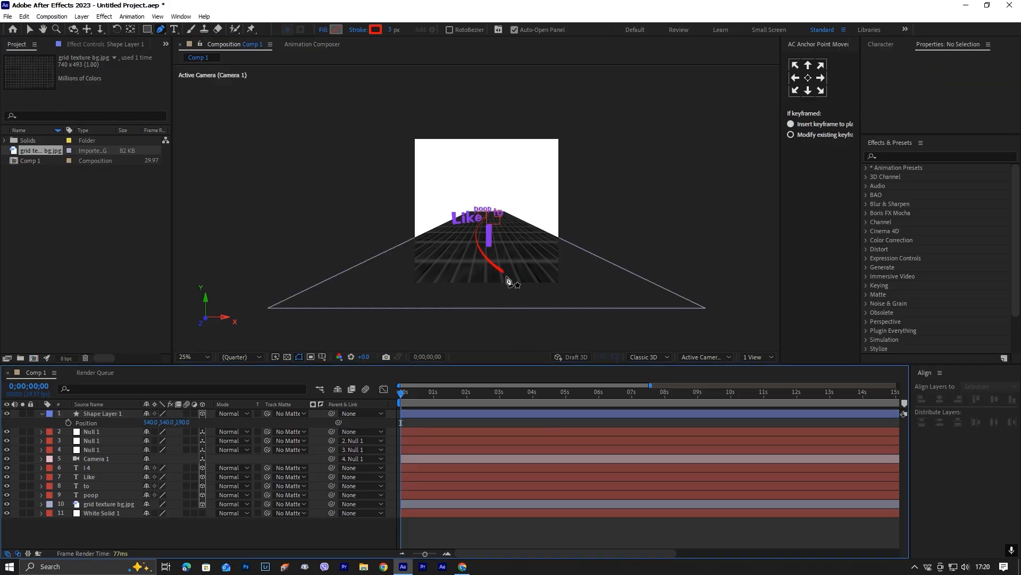
pyautogui.click(522, 414)
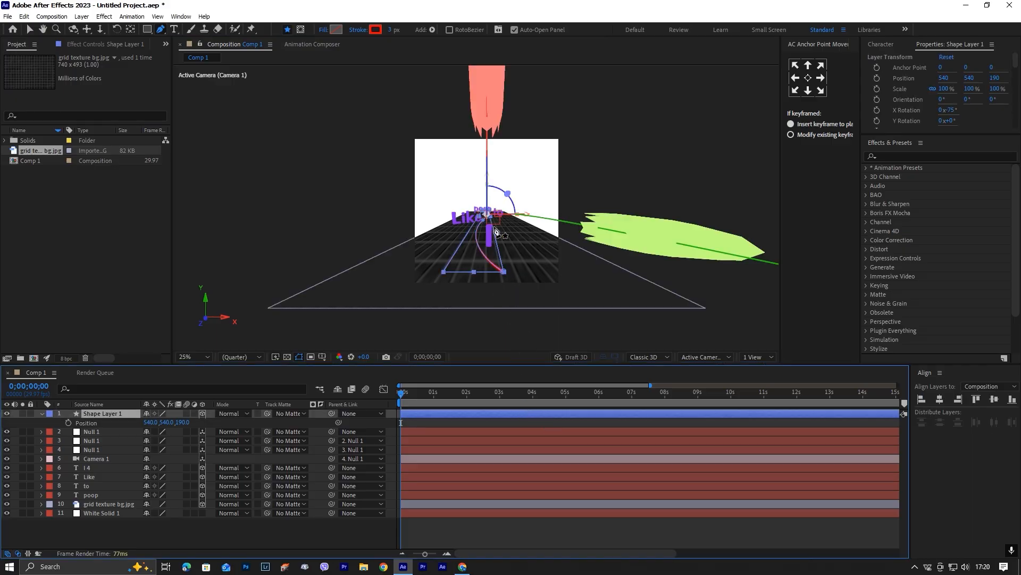
pyautogui.moveTo(504, 286); pyautogui.dragTo(508, 291)
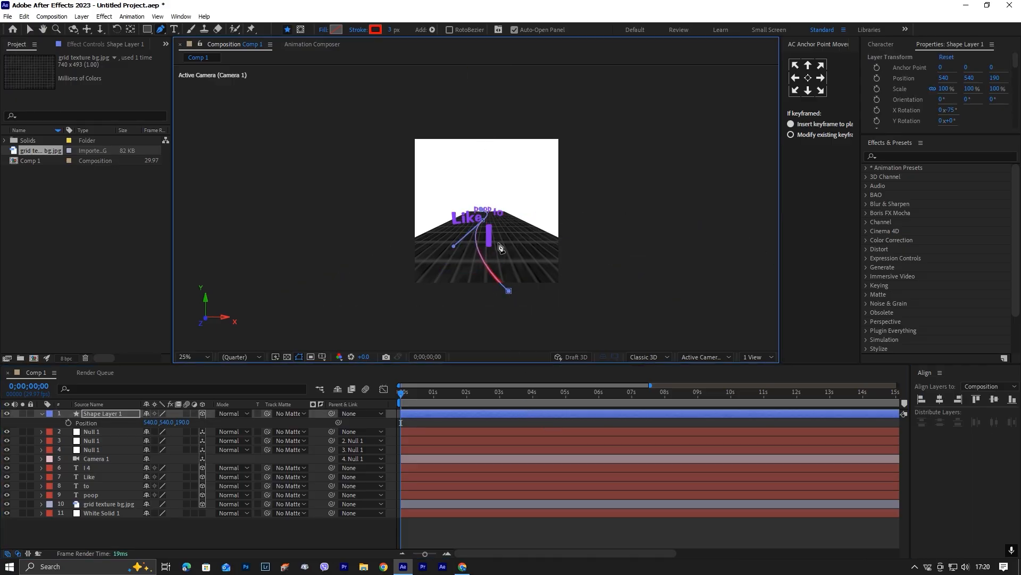
pyautogui.moveTo(484, 221); pyautogui.dragTo(427, 264)
pyautogui.moveTo(509, 291); pyautogui.dragTo(514, 288)
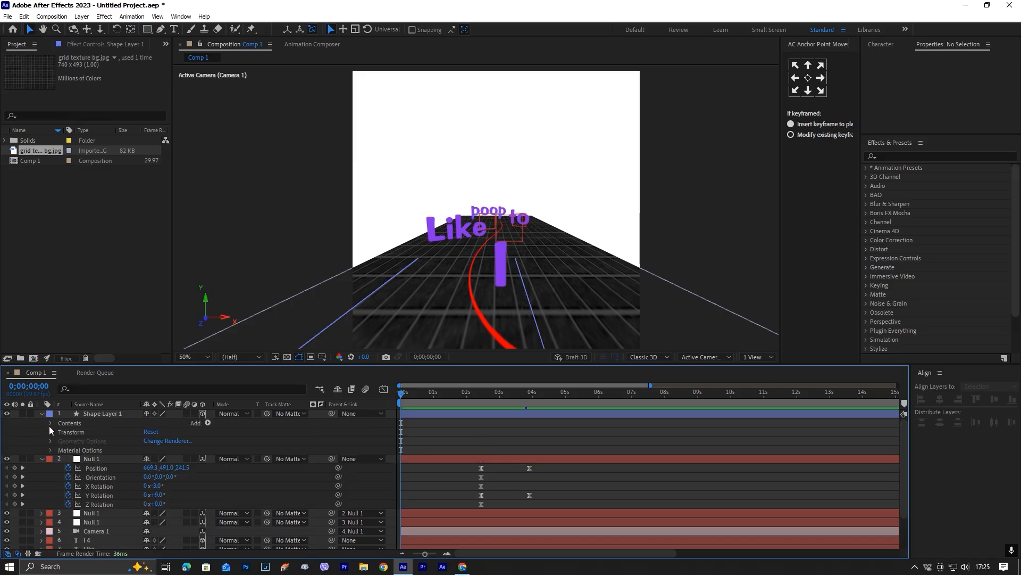
# Add dashes to Stroke 1 of Shape 1 on Shape Layer 1.
pyautogui.click(50, 423)
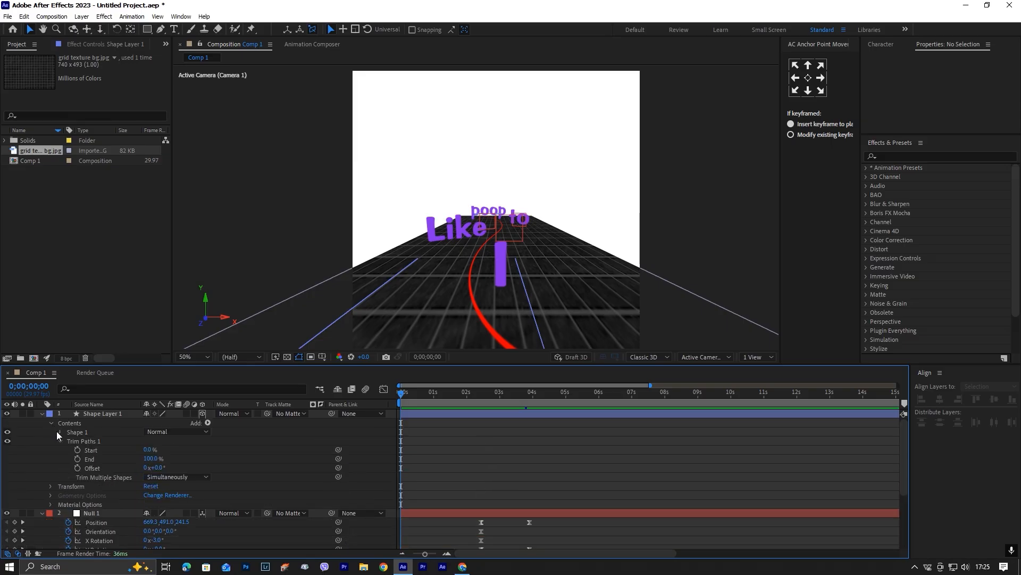
pyautogui.click(57, 431)
pyautogui.click(68, 450)
pyautogui.scroll(-2, 160, 492)
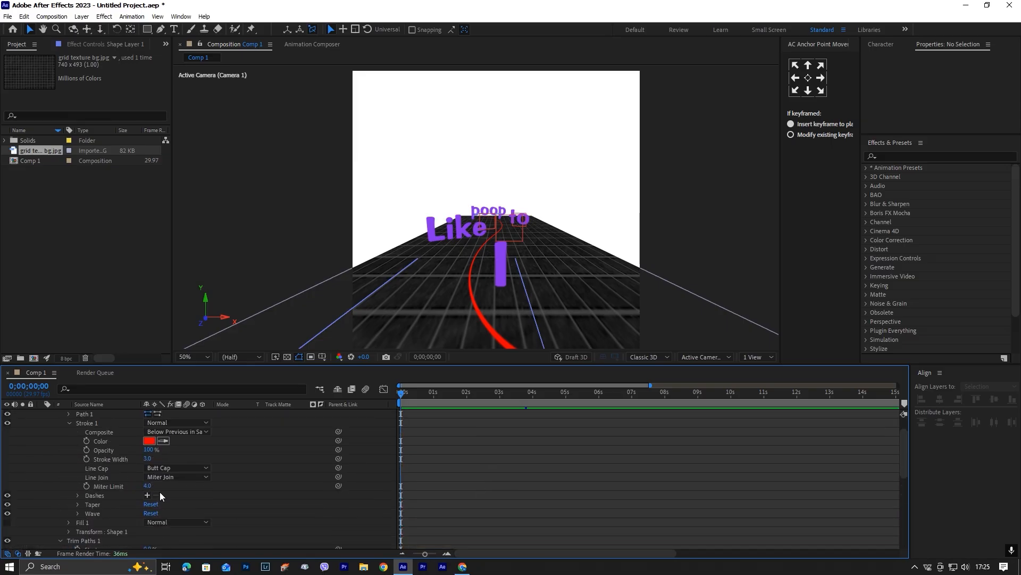
pyautogui.click(148, 494)
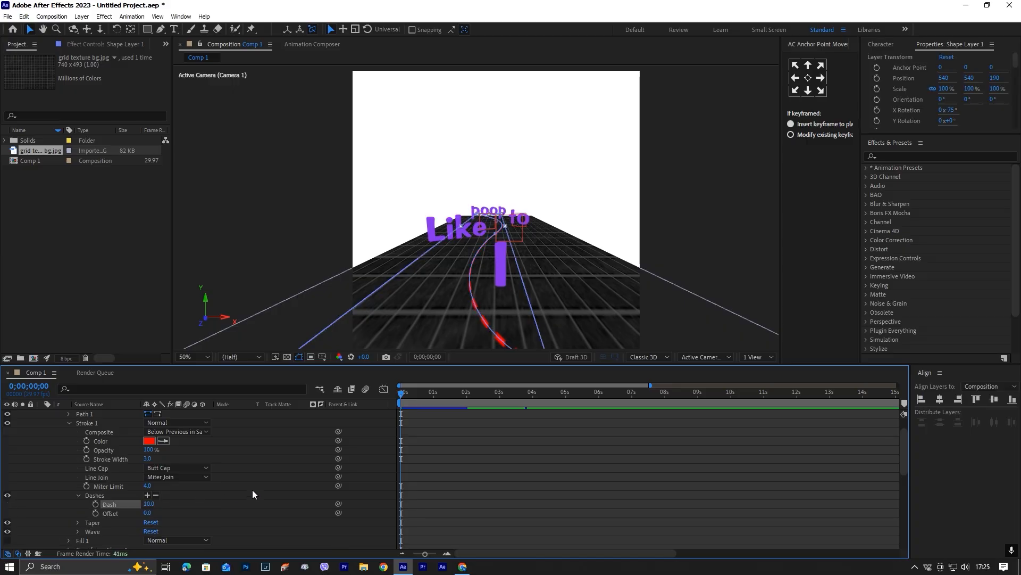
pyautogui.scroll(2, 257, 490)
pyautogui.click(69, 450)
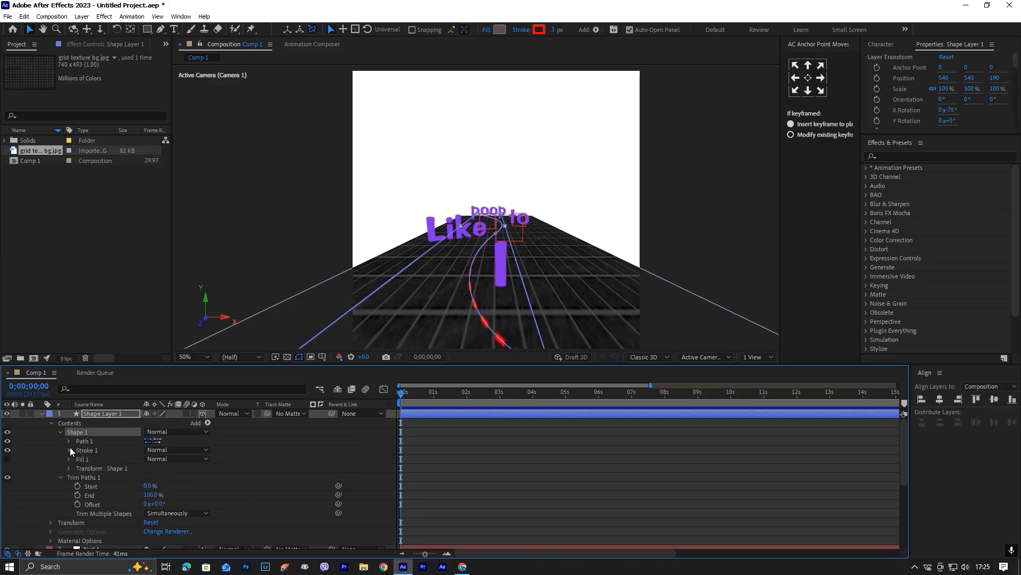
# Add Trim Paths to Shape 1 and keyframe its End at 0% at 0;00;00;00.
pyautogui.click(208, 422)
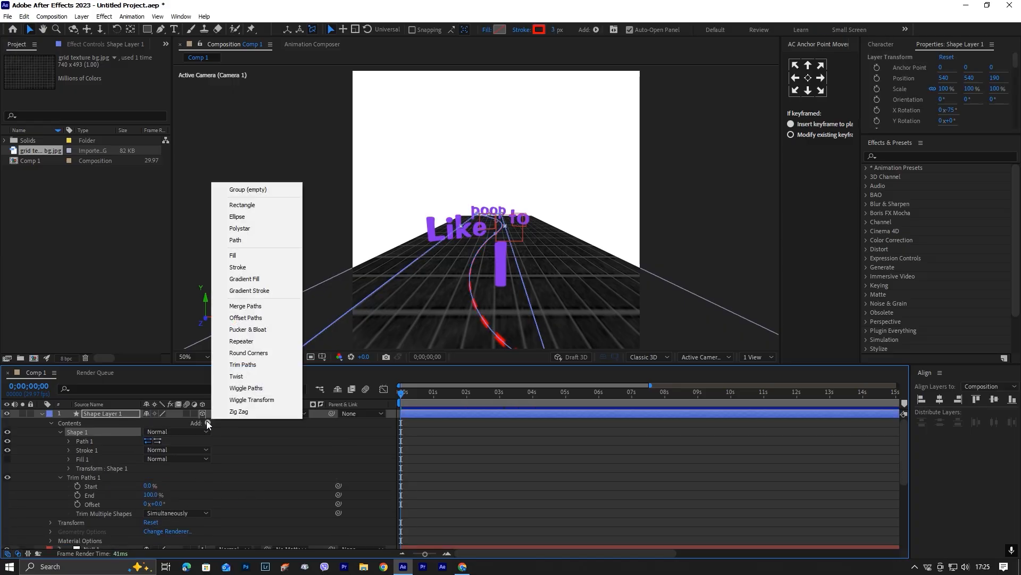
pyautogui.click(256, 365)
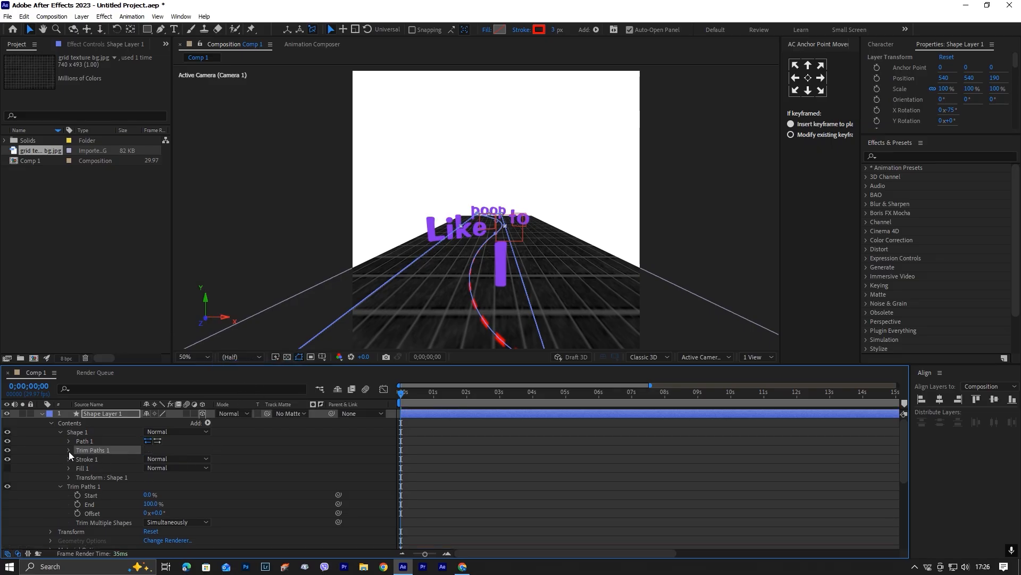
pyautogui.click(69, 450)
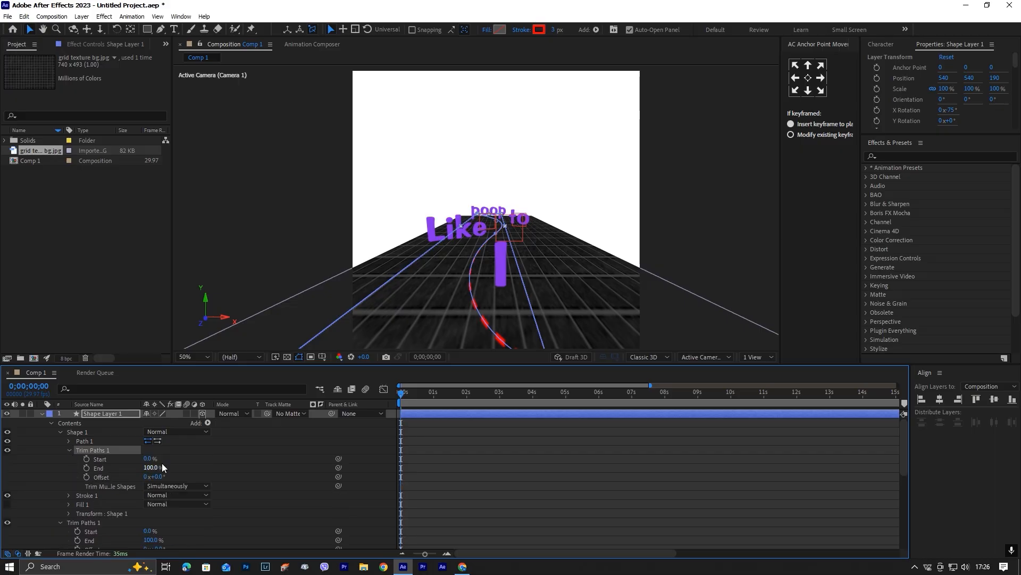
pyautogui.click(86, 467)
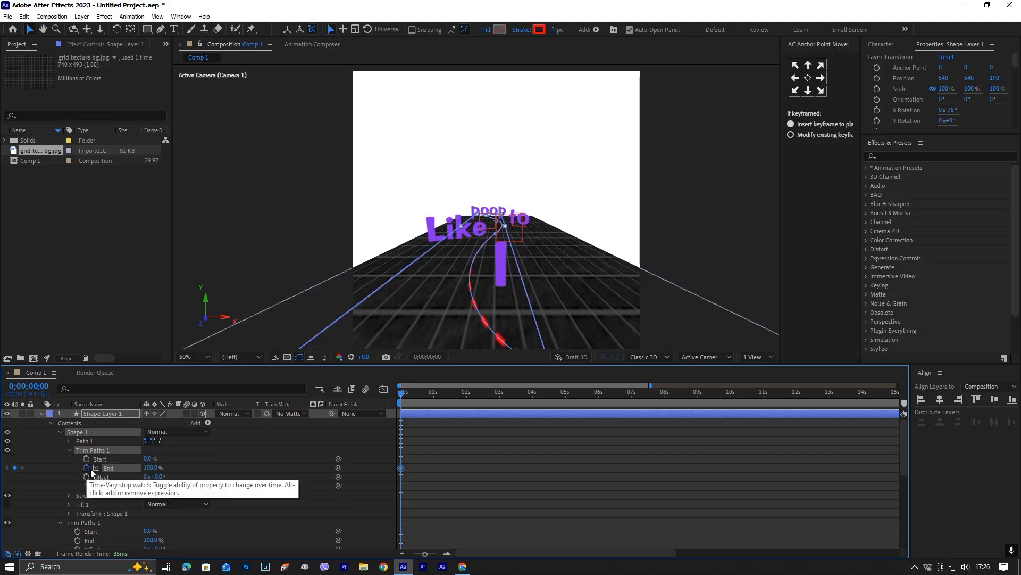
pyautogui.write('0')
pyautogui.press('Return')
# Keyframe the new Trim Paths' End at 100% at 0;00;03;09 and apply Easy Ease to both End keyframes.
pyautogui.moveTo(401, 397); pyautogui.dragTo(509, 410)
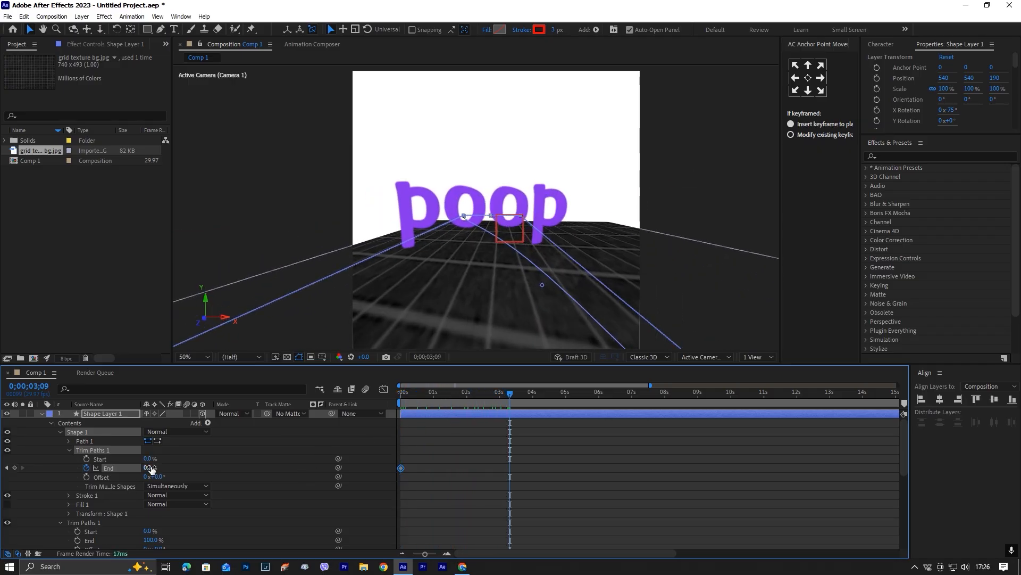
pyautogui.moveTo(468, 468); pyautogui.dragTo(645, 467)
pyautogui.moveTo(649, 504); pyautogui.dragTo(340, 437)
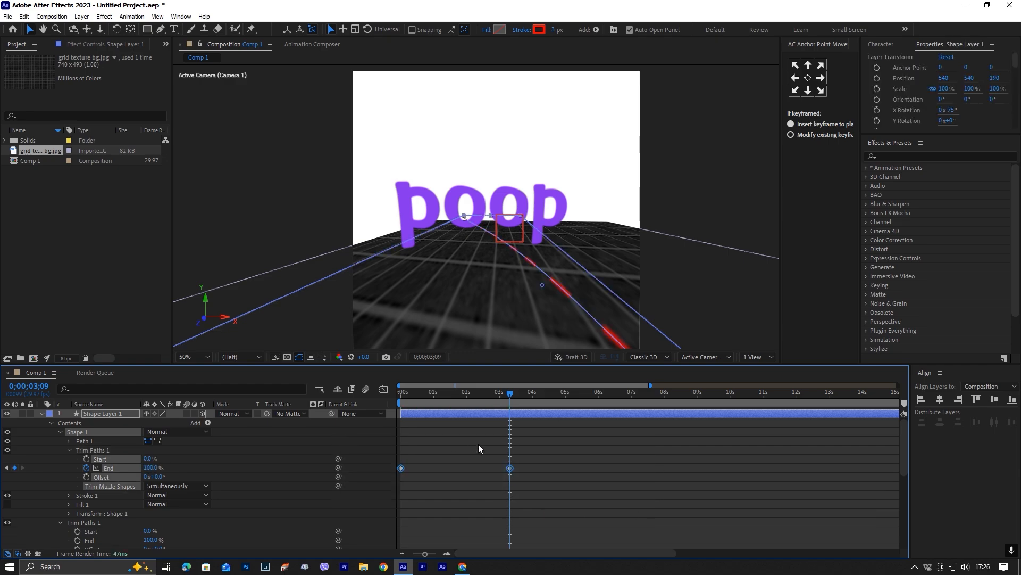
# Reshape the Trim Paths End speed graph so the speed peaks early and eases out gradually towards the last keyframe.
pyautogui.click(388, 392)
pyautogui.moveTo(498, 475); pyautogui.dragTo(383, 531)
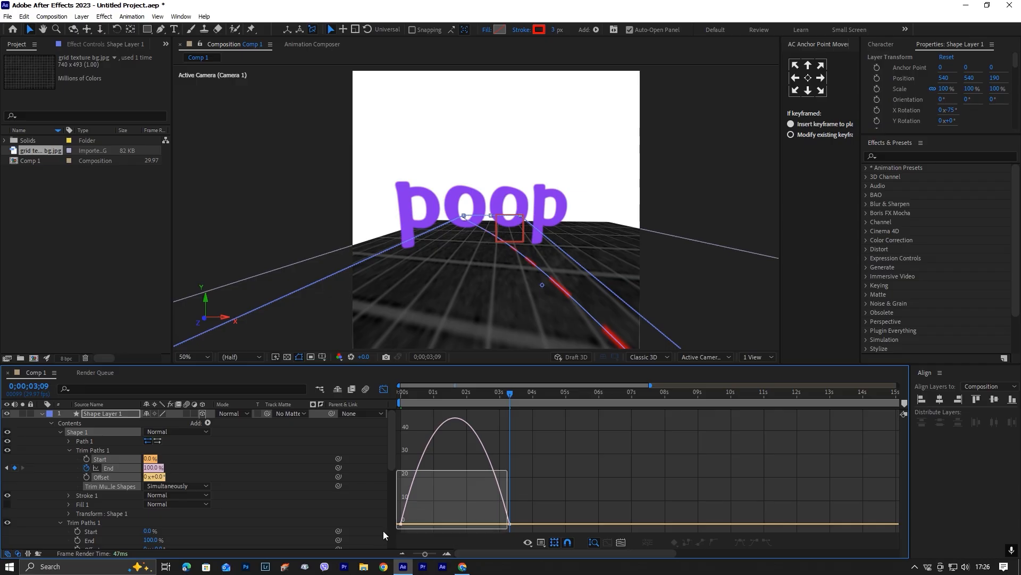
pyautogui.moveTo(490, 525); pyautogui.dragTo(463, 525)
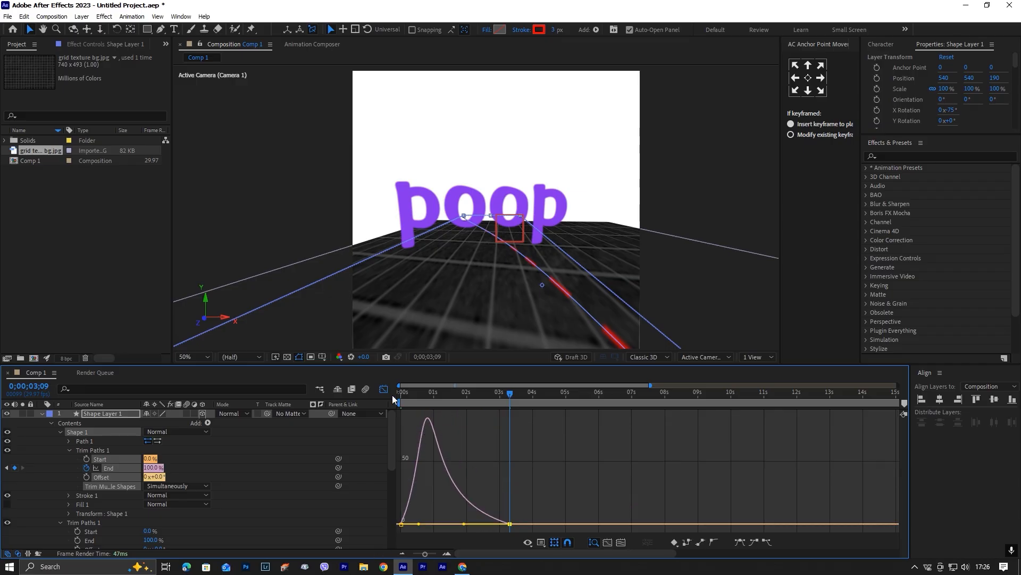
pyautogui.click(385, 390)
pyautogui.click(550, 472)
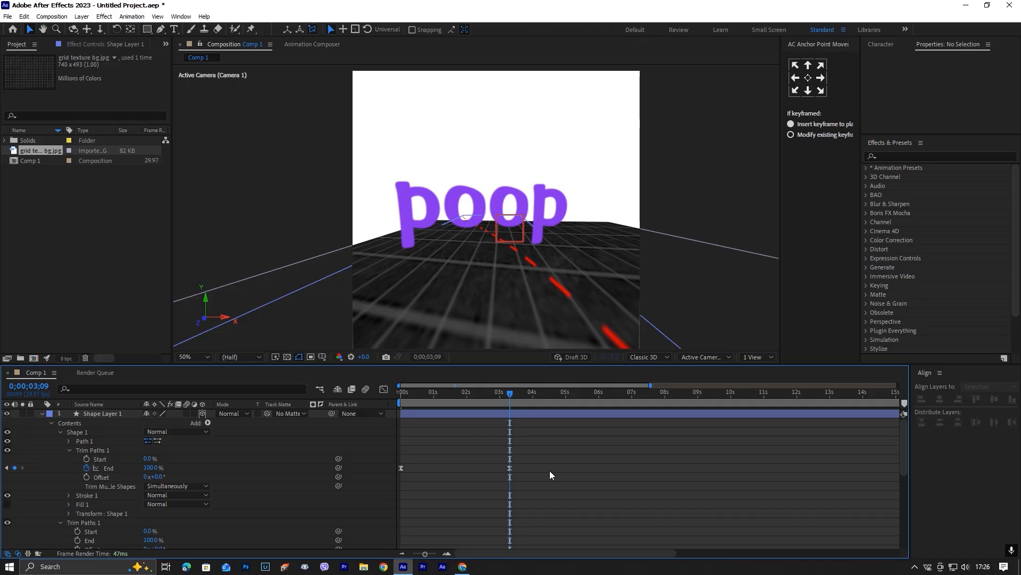
# Collapse the layer properties and preview the dashed line's drawing animation from the start.
pyautogui.press('u')
pyautogui.press('u')
pyautogui.moveTo(510, 394); pyautogui.dragTo(400, 394)
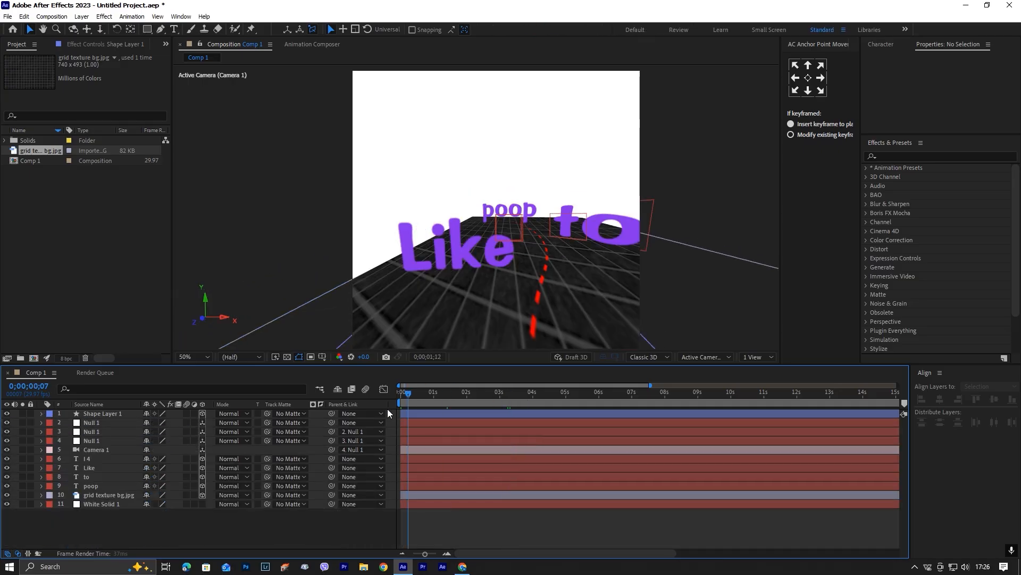
pyautogui.press('space')
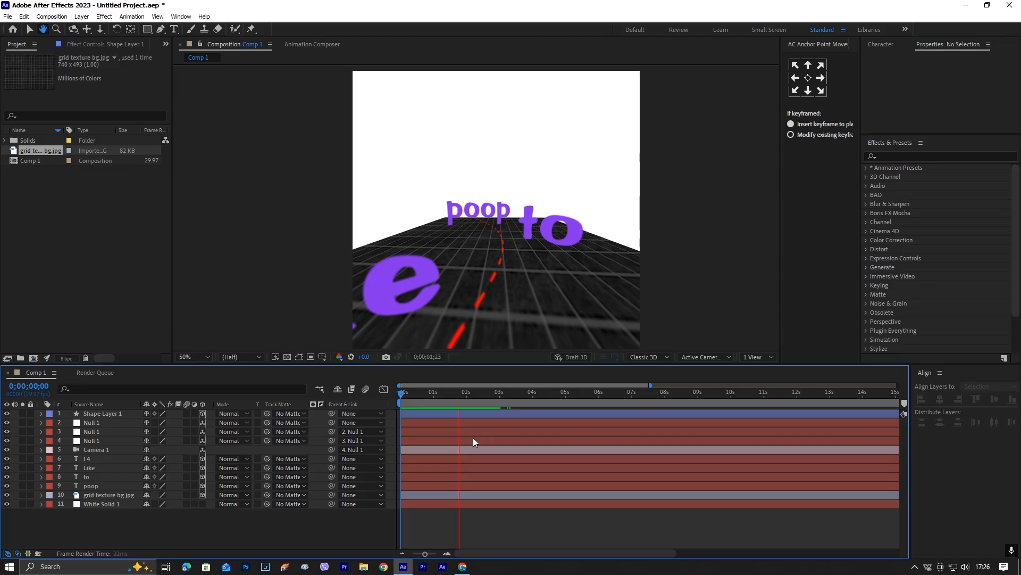
# Shift the three Null 1 layers about 10 frames later in the timeline.
pyautogui.click(489, 439)
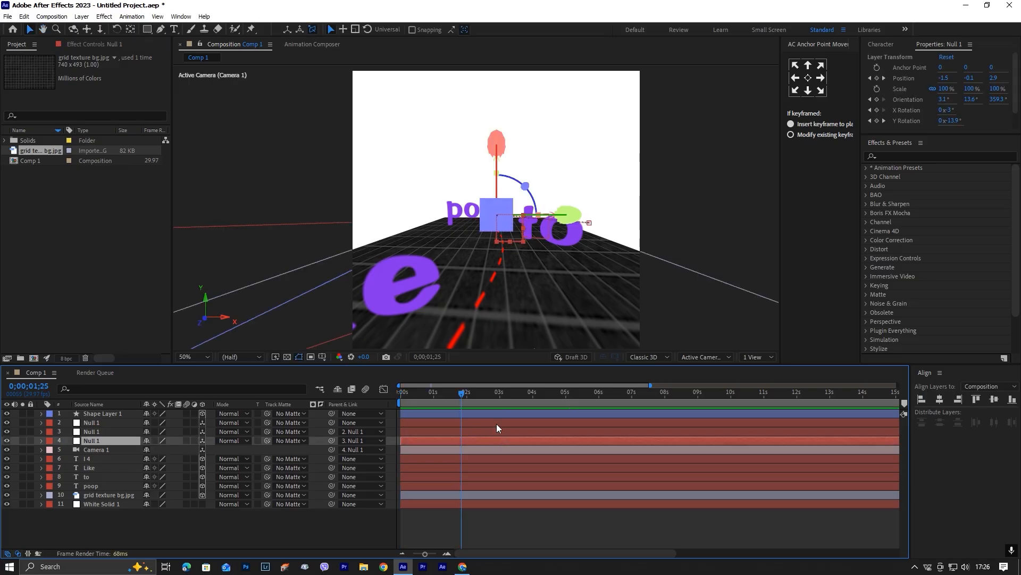
pyautogui.keyDown('shift'); pyautogui.click(496, 424); pyautogui.keyUp('shift')
pyautogui.moveTo(497, 424); pyautogui.dragTo(501, 424)
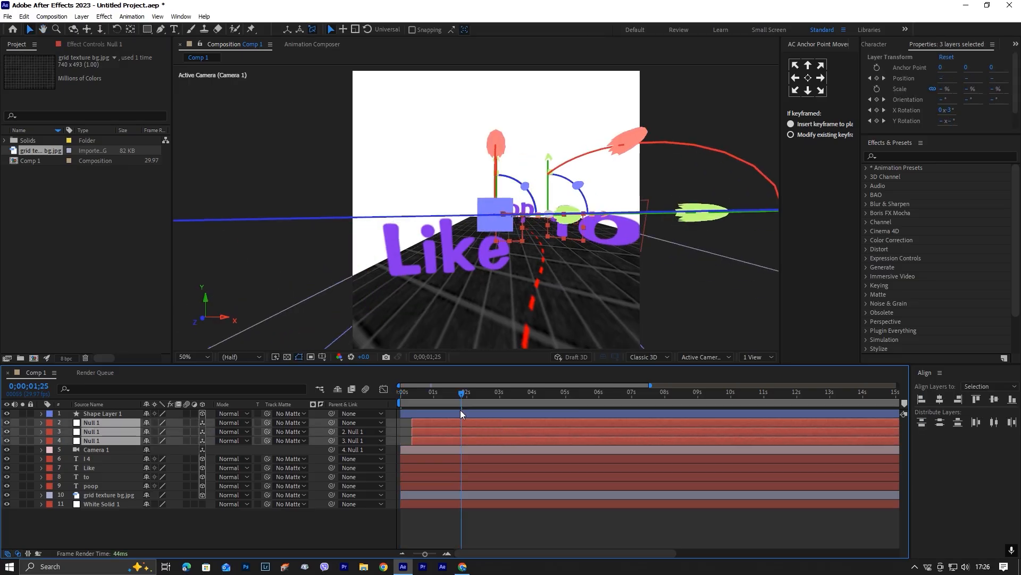
# Move Shape Layer 1's last End keyframe to about 4;10 and preview the animation from the start.
pyautogui.press('Home')
pyautogui.click(474, 417)
pyautogui.press('u')
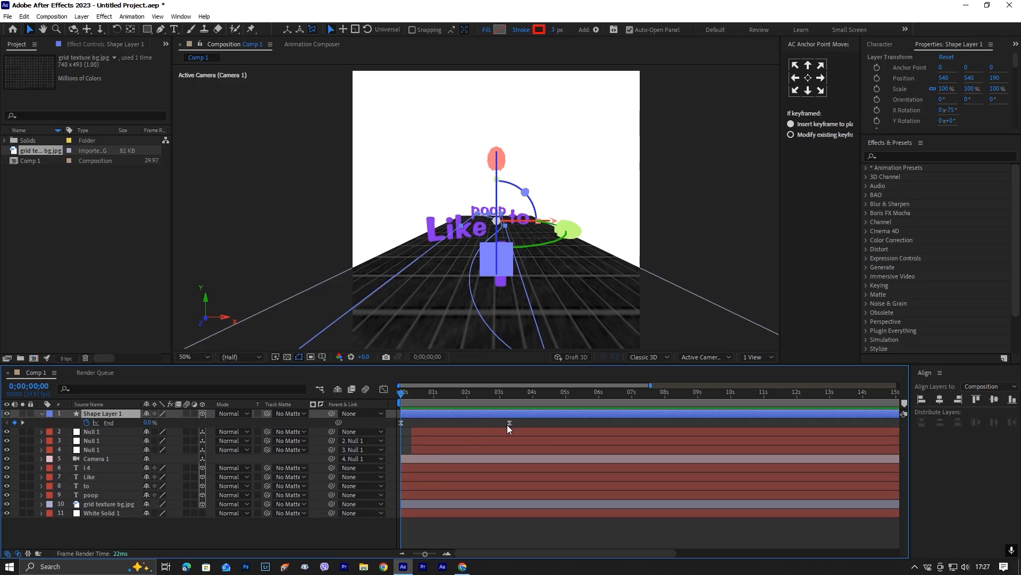
pyautogui.press('h')
pyautogui.press('space')
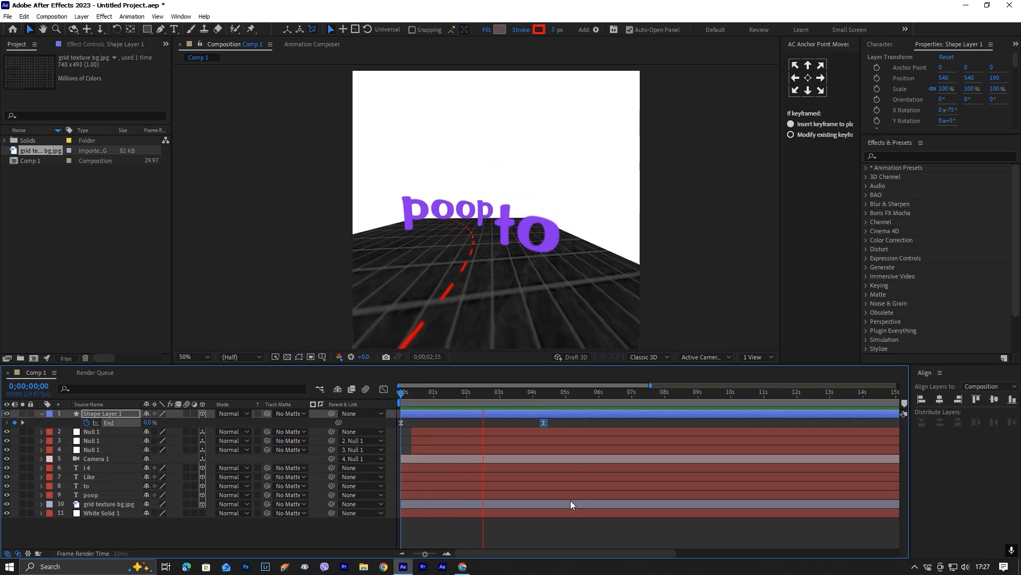
pyautogui.press('space')
pyautogui.click(550, 534)
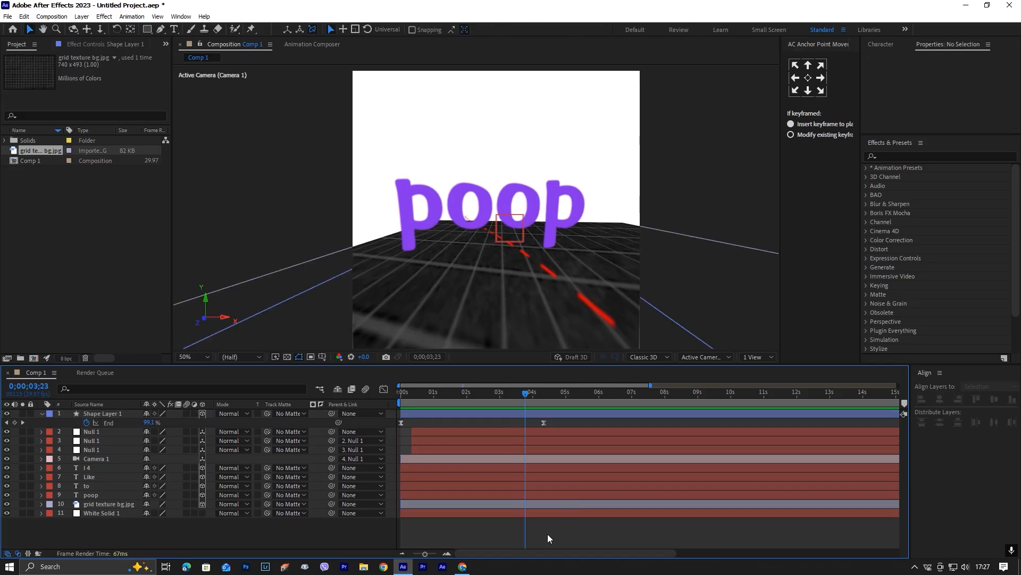
pyautogui.press('u')
pyautogui.press('Home')
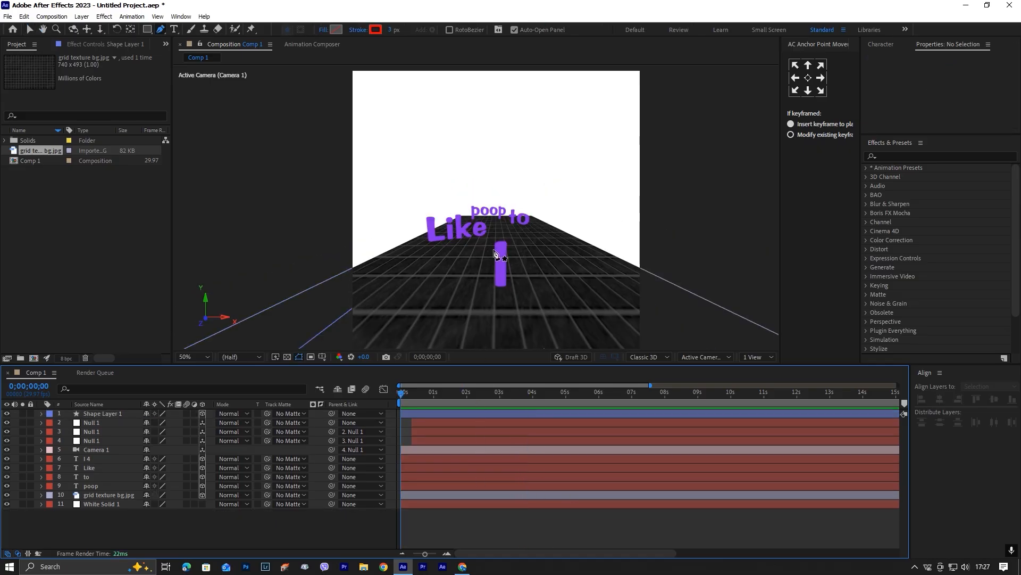
# Draw a five-pointed star in the white area above the words and move it to the horizontal centre of the frame.
pyautogui.press('q')
pyautogui.moveTo(447, 138); pyautogui.dragTo(465, 169)
pyautogui.press('Up')
pyautogui.press('Up')
pyautogui.press('Up')
pyautogui.press('Down')
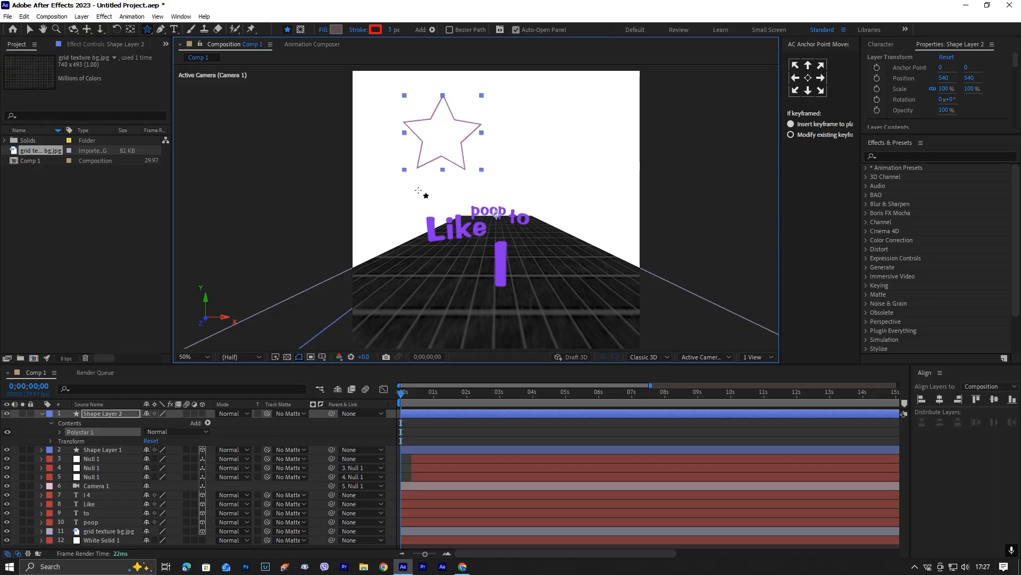
pyautogui.press('v')
pyautogui.moveTo(444, 118); pyautogui.dragTo(496, 122)
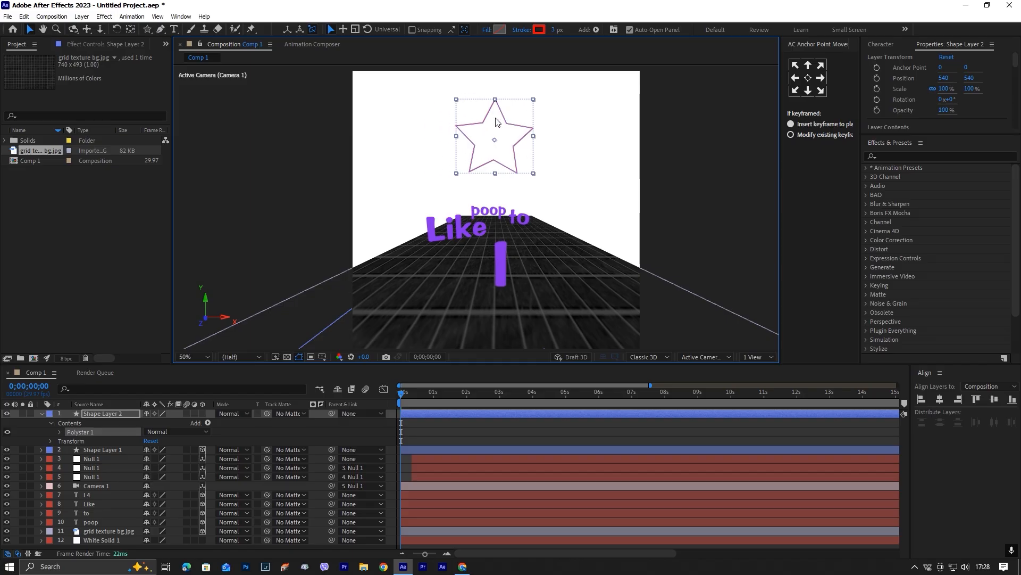
# Give the star a solid red FF0000 fill and set its stroke to none.
pyautogui.click(502, 29)
pyautogui.click(451, 335)
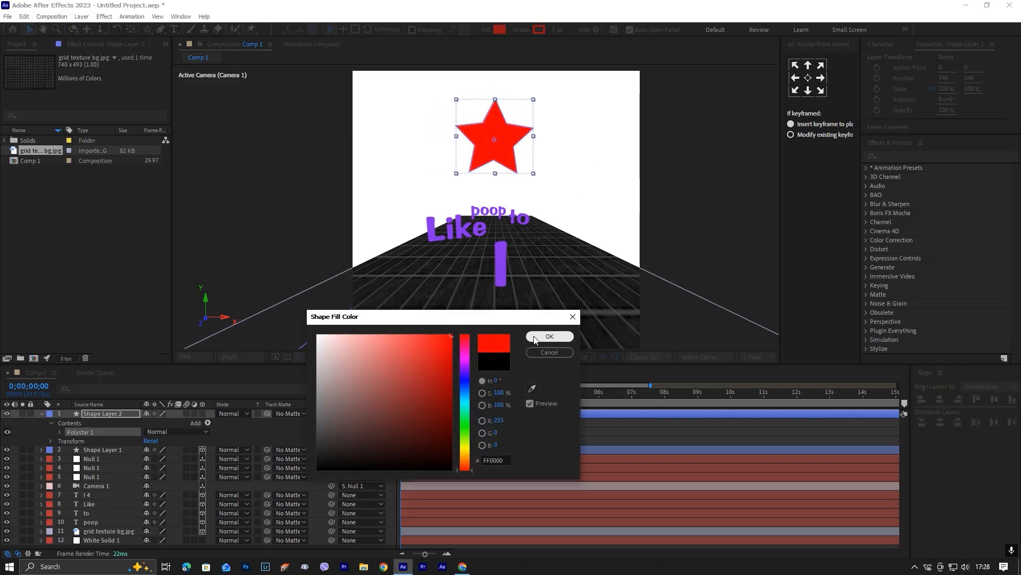
pyautogui.click(550, 336)
pyautogui.click(522, 30)
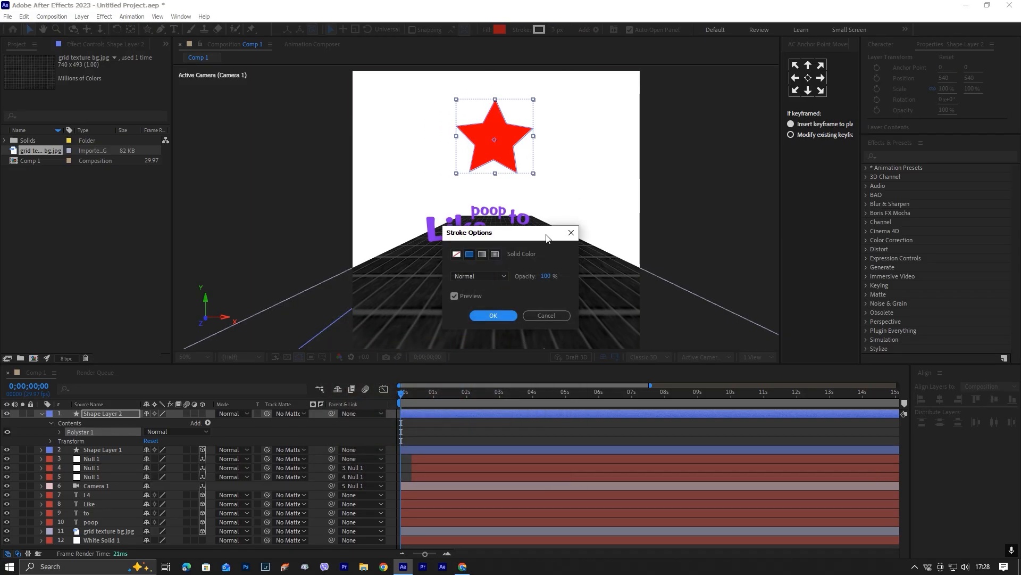
pyautogui.click(456, 254)
pyautogui.click(485, 318)
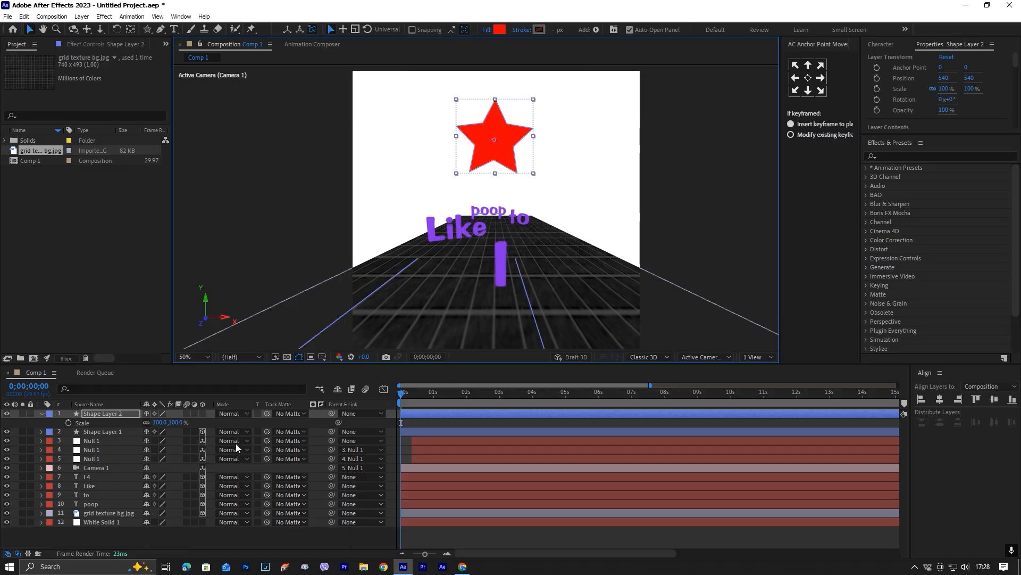
# Scale the star layer to 30% and centre its anchor point on the star.
pyautogui.press('s')
pyautogui.moveTo(159, 422); pyautogui.dragTo(137, 426)
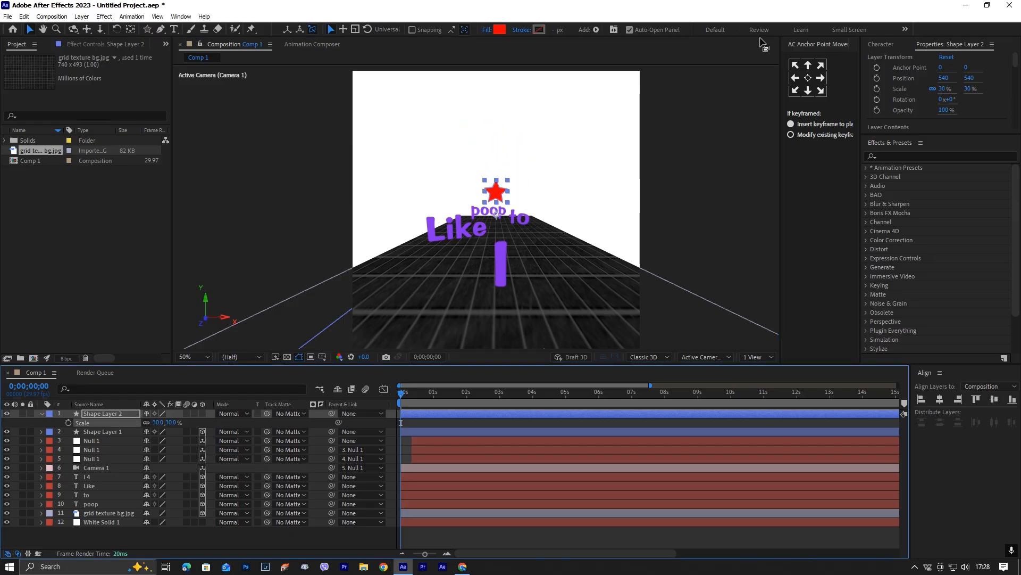
pyautogui.click(808, 78)
pyautogui.rightClick(543, 412)
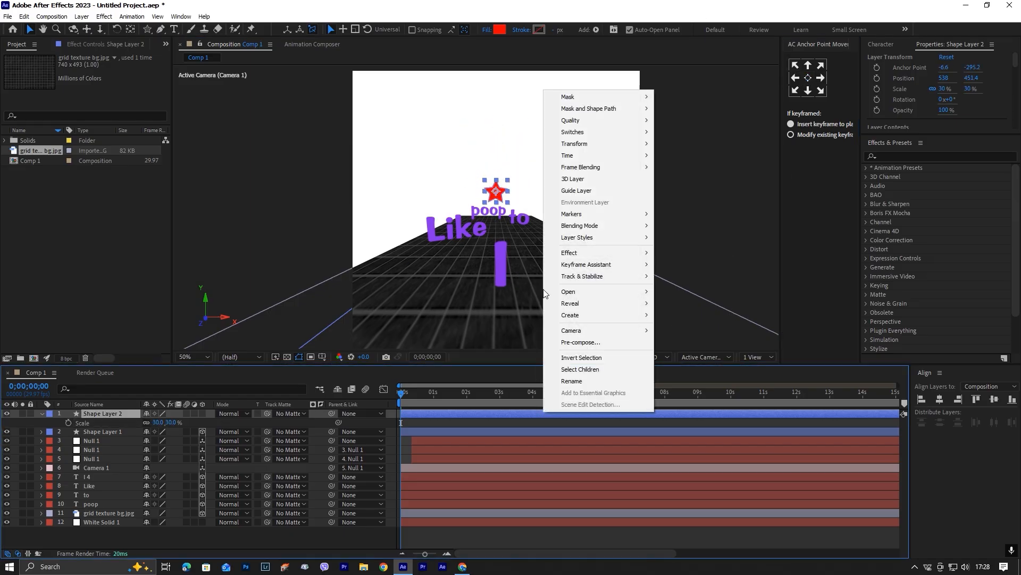
pyautogui.moveTo(612, 144)
pyautogui.click(776, 267)
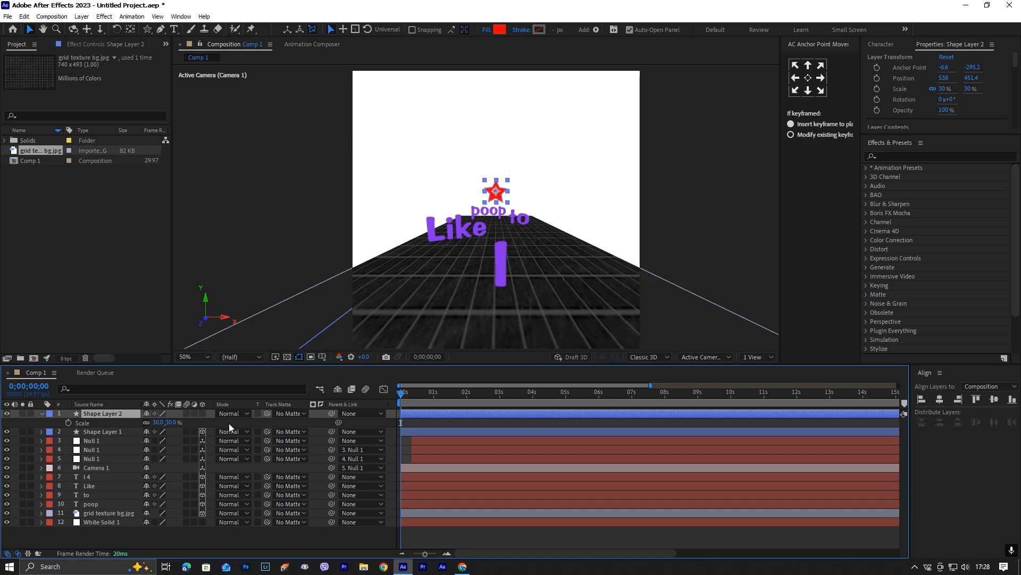
# Make the star layer 3D and show the scene in Custom View 1.
pyautogui.click(203, 414)
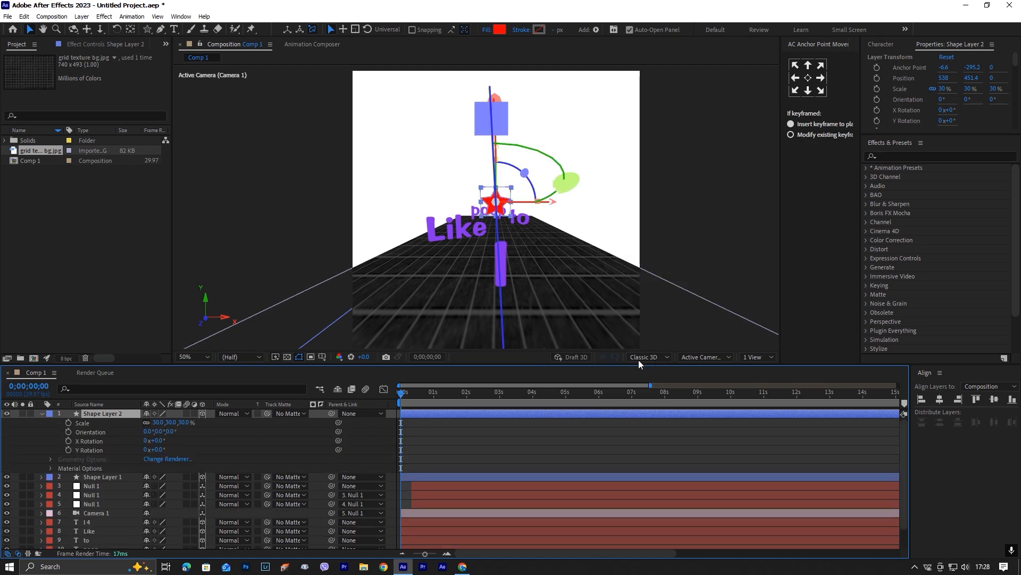
pyautogui.click(709, 358)
pyautogui.click(719, 483)
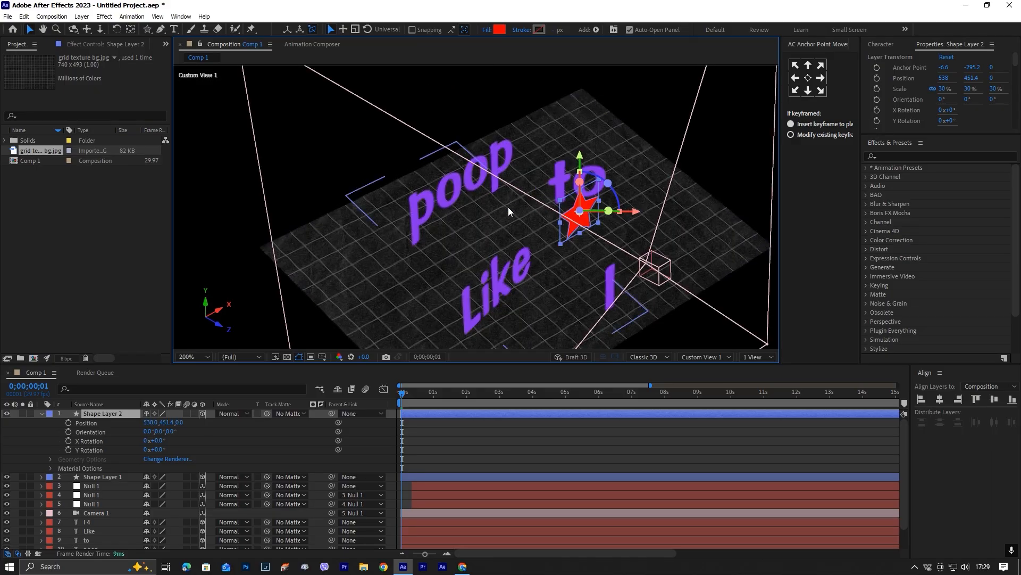
# Position the star near "to" at 650, 429.8, 305.7, refining its placement with the Active Camera view.
pyautogui.press('p')
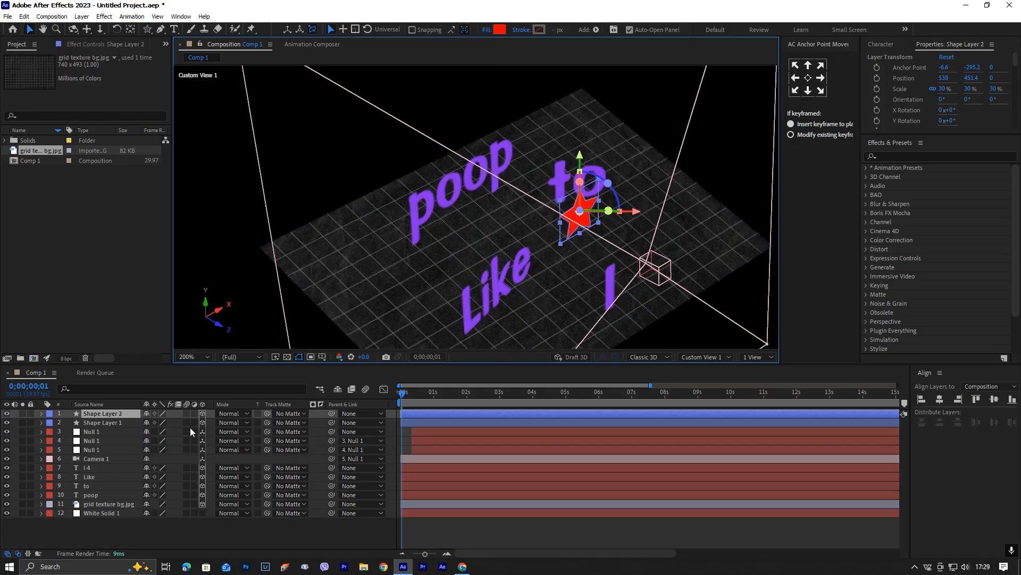
pyautogui.moveTo(180, 423)
pyautogui.mouseDown()
pyautogui.moveTo(342, 424)
pyautogui.moveTo(173, 422)
pyautogui.mouseUp()
pyautogui.click(709, 358)
pyautogui.click(711, 367)
pyautogui.moveTo(620, 187)
pyautogui.mouseDown()
pyautogui.moveTo(621, 157)
pyautogui.moveTo(622, 168)
pyautogui.mouseUp()
pyautogui.moveTo(677, 224); pyautogui.dragTo(684, 224)
pyautogui.scroll(-4, 483, 325)
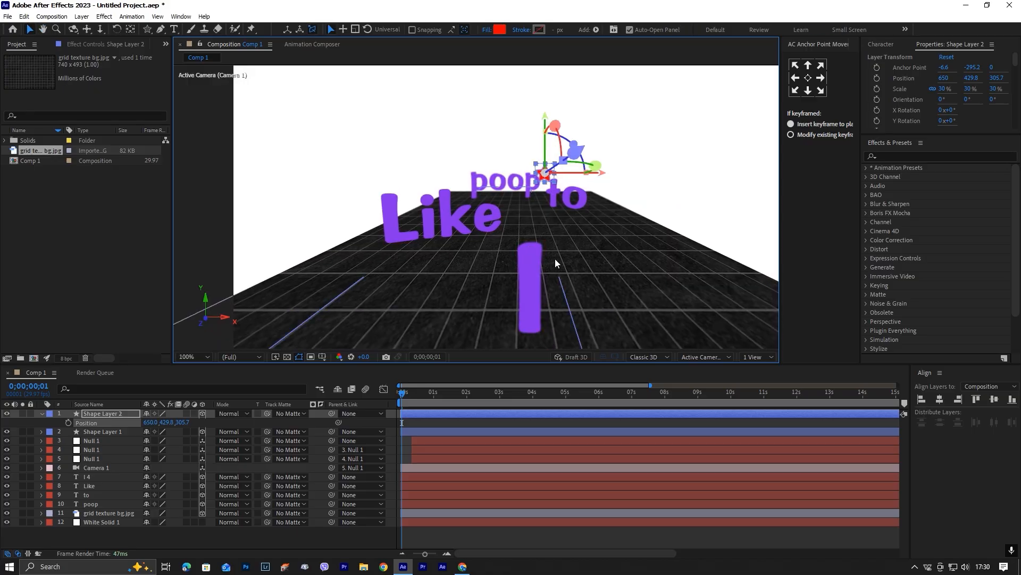
# Set a Z Rotation keyframe of 0° on the star layer at 0;00;00;00.
pyautogui.click(400, 393)
pyautogui.press('r')
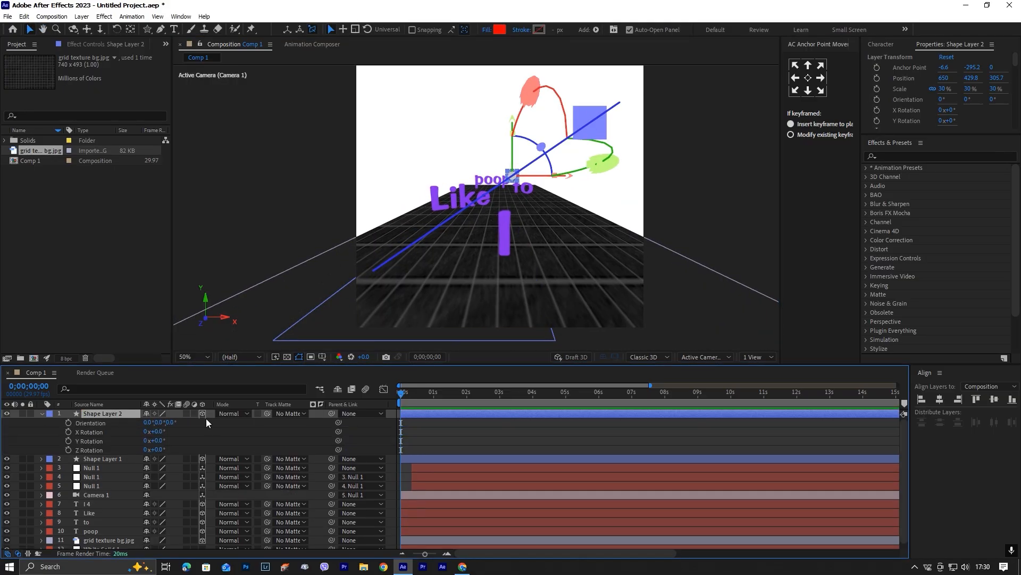
pyautogui.click(68, 449)
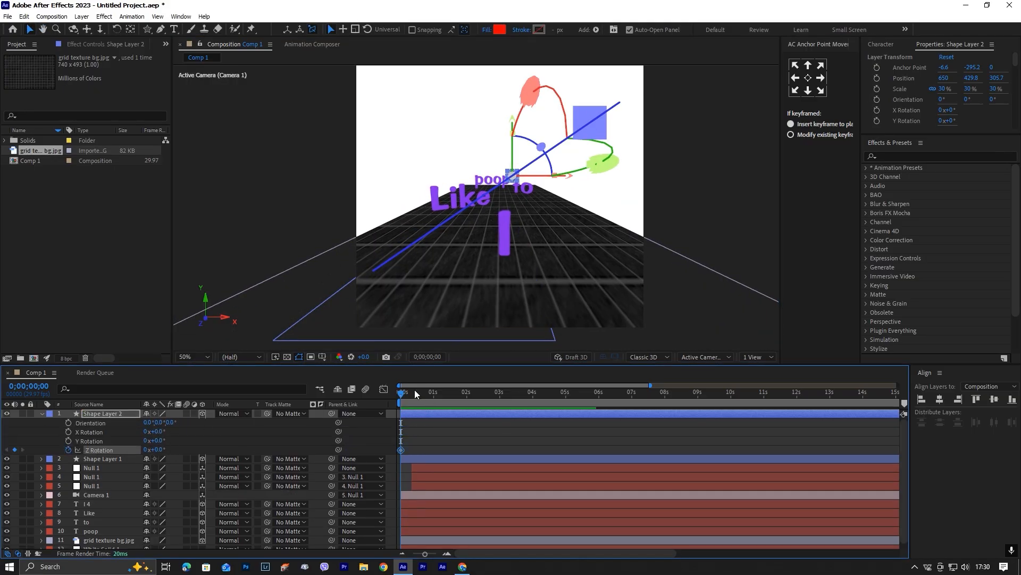
# Add a second Z Rotation keyframe with an increased angle to the star at 0;00;05;12 and apply Easy Ease to both keyframes.
pyautogui.moveTo(403, 393); pyautogui.dragTo(582, 407)
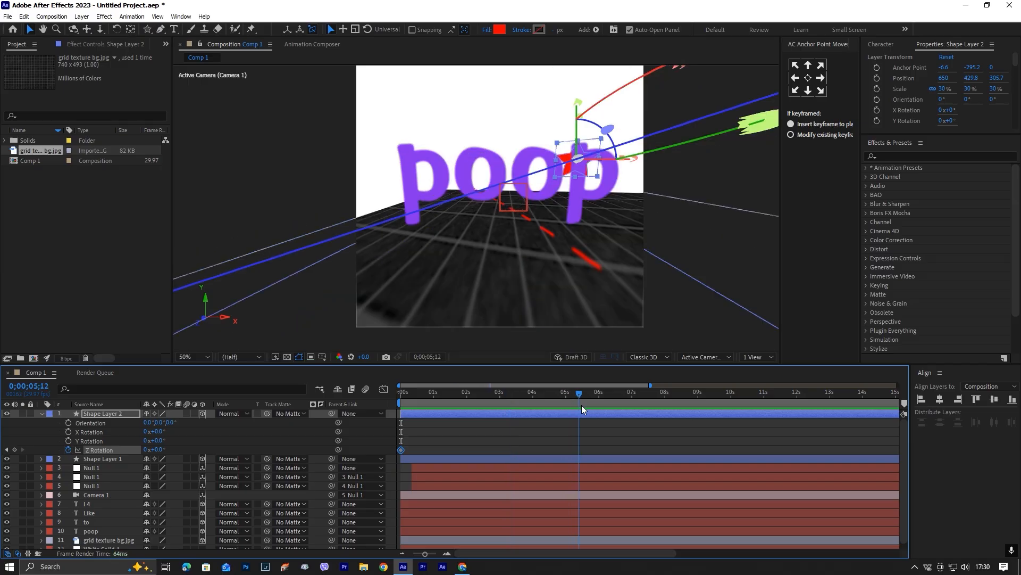
pyautogui.moveTo(160, 450); pyautogui.dragTo(242, 452)
pyautogui.moveTo(576, 395); pyautogui.dragTo(449, 406)
pyautogui.moveTo(599, 435); pyautogui.dragTo(354, 472)
pyautogui.press('F9')
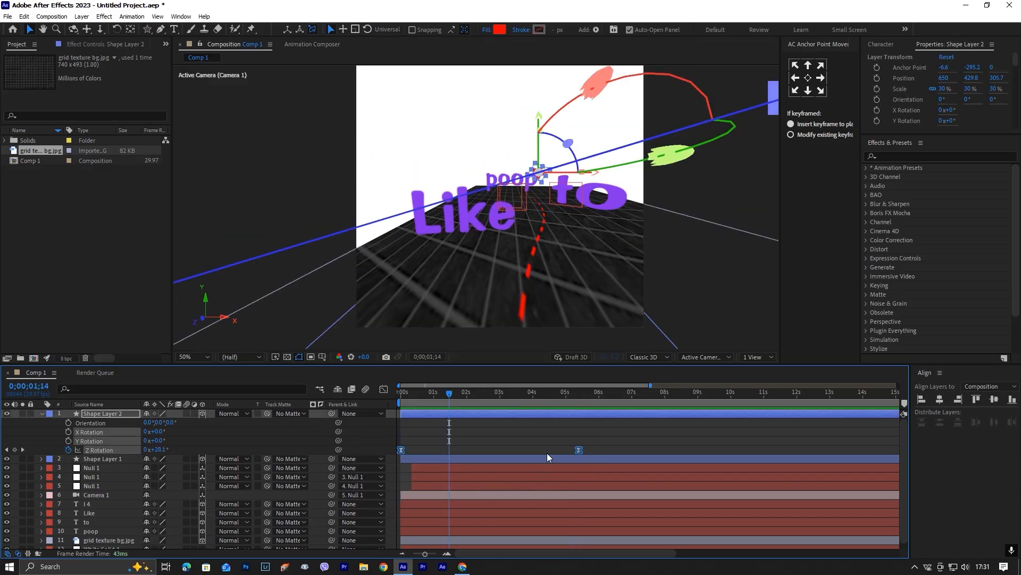
pyautogui.click(547, 432)
pyautogui.press('u')
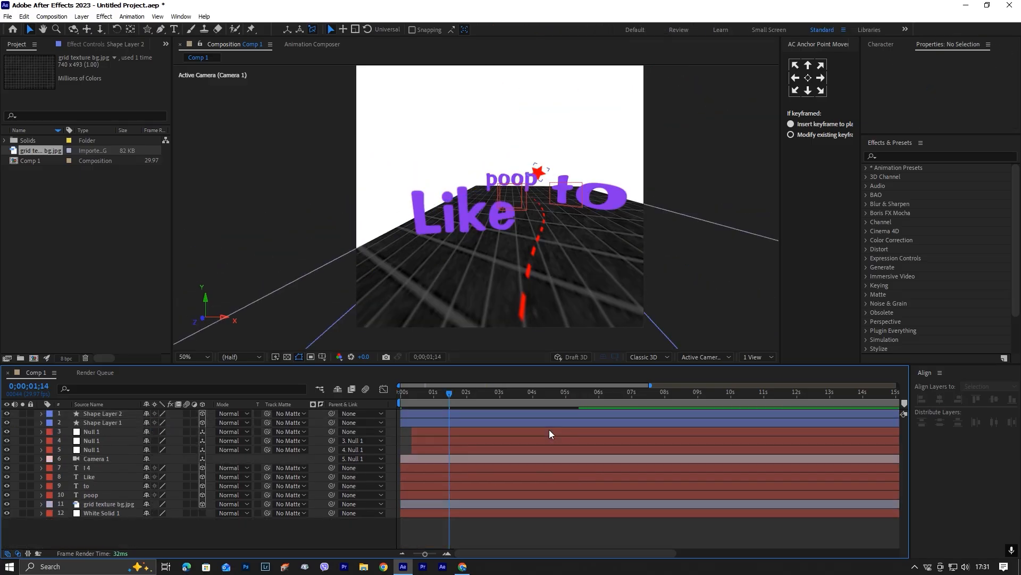
# At 0;00;00;00, scale the star layer to 49% and raise it to position 650, 385.9, 308.
pyautogui.moveTo(445, 394); pyautogui.dragTo(386, 411)
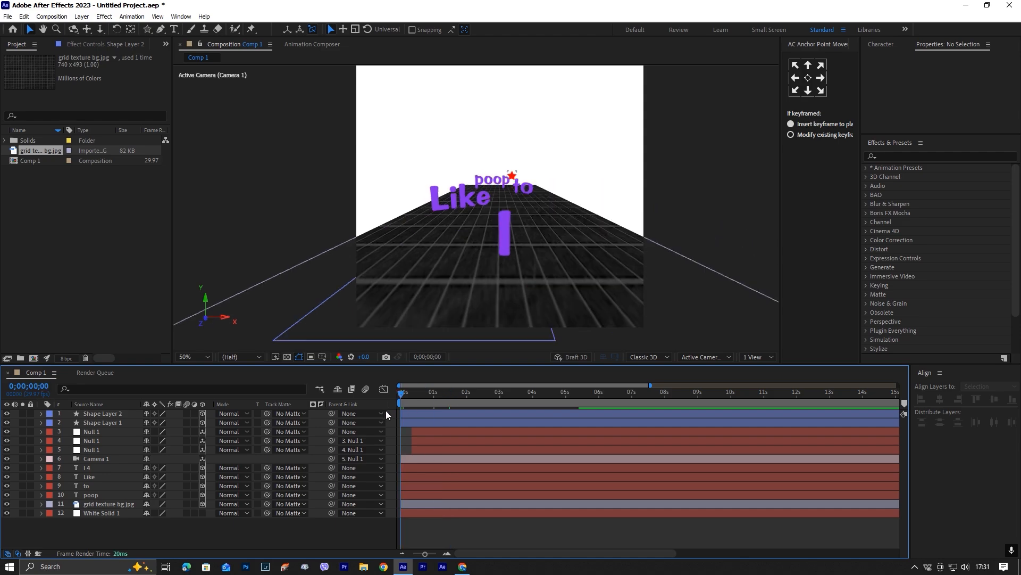
pyautogui.click(514, 178)
pyautogui.press('s')
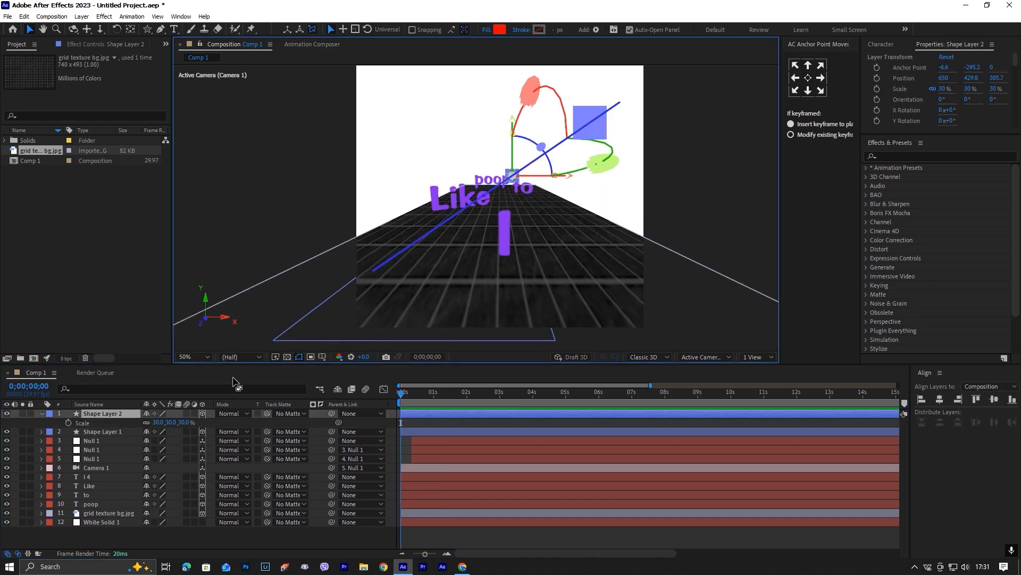
pyautogui.moveTo(165, 423); pyautogui.dragTo(176, 422)
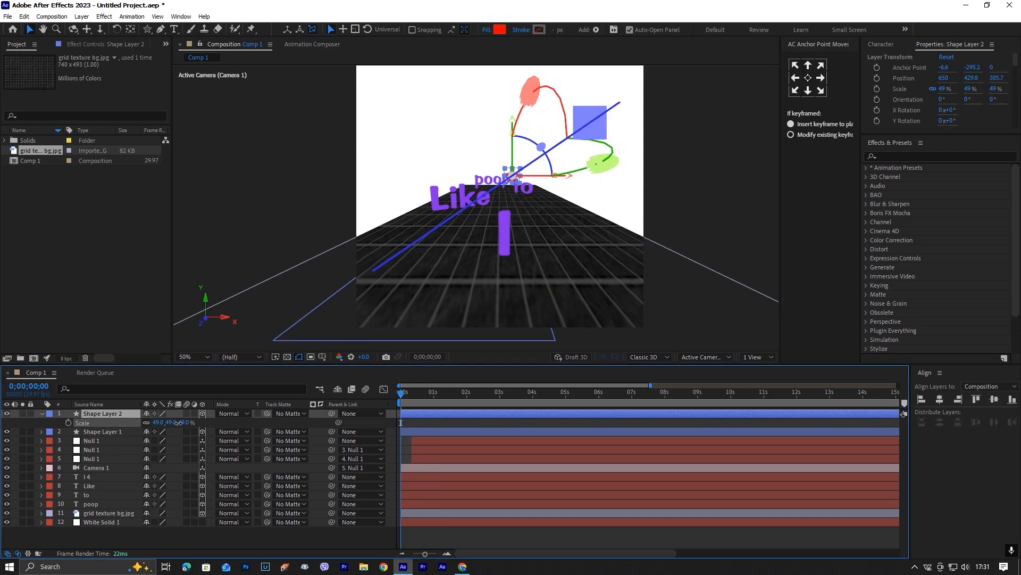
pyautogui.moveTo(512, 116); pyautogui.dragTo(512, 113)
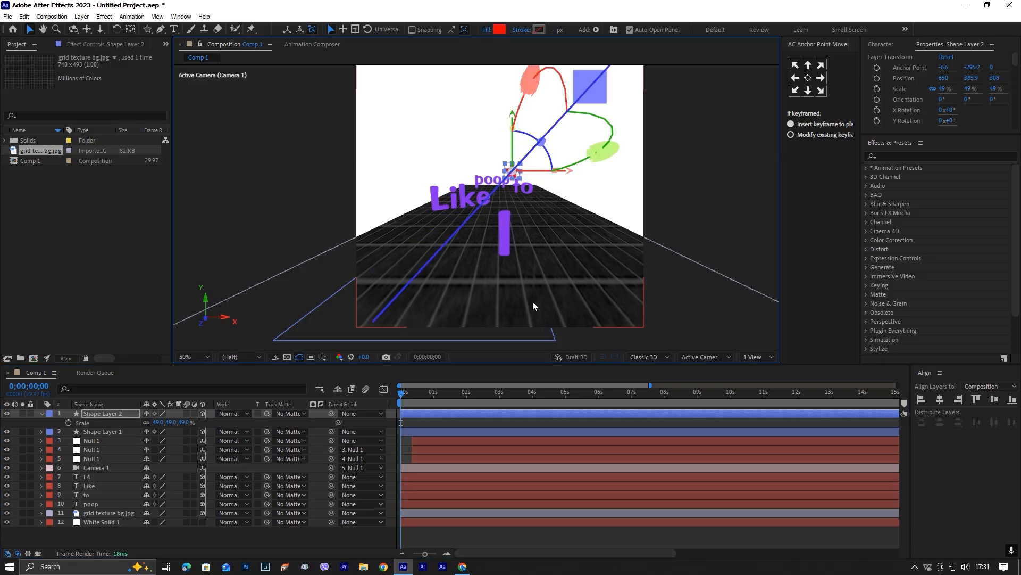
# Deselect the star layer and preview the animation from the start of the composition.
pyautogui.click(526, 531)
pyautogui.press('h')
pyautogui.press('space')
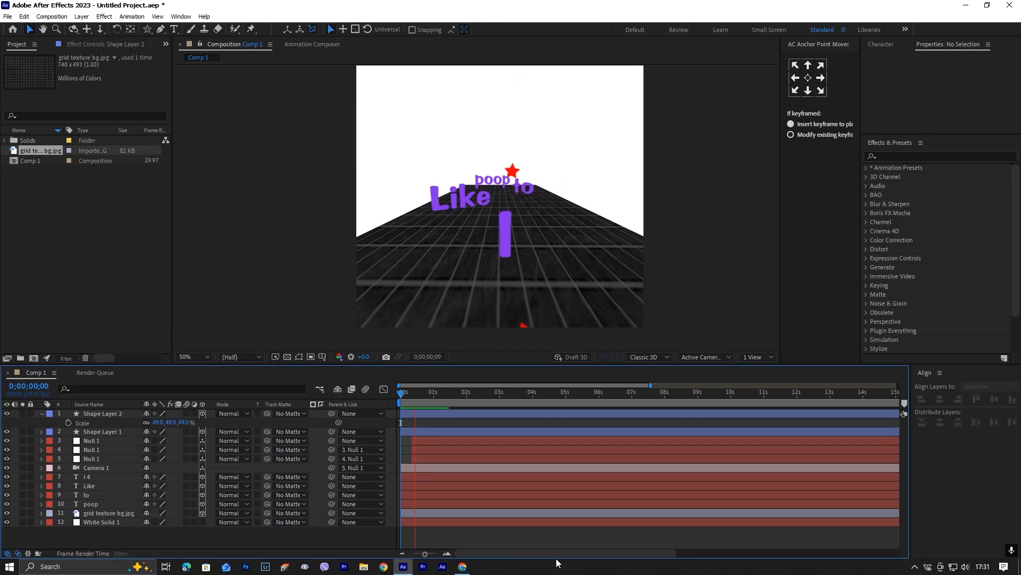